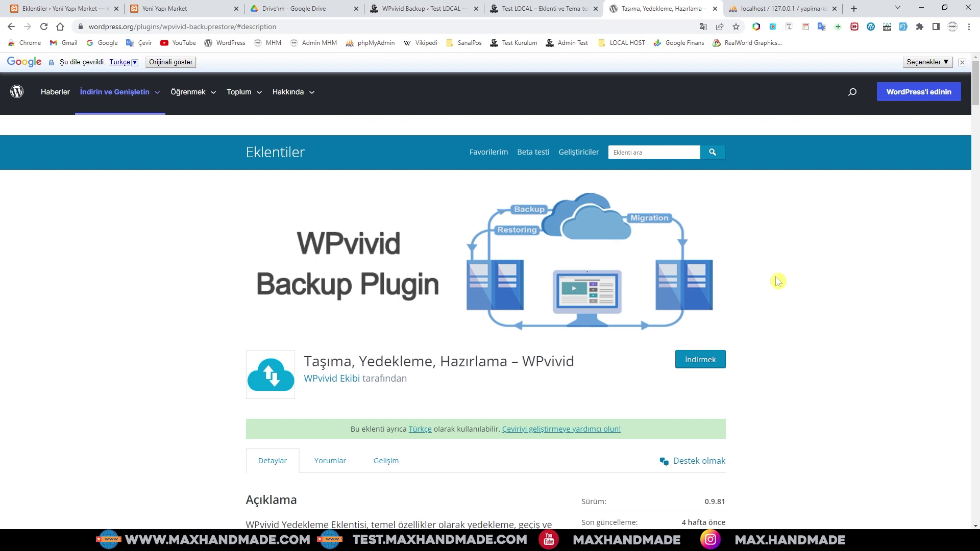
- Read through the WPvivid Backup plugin's description on WordPress.org, from the overview and Pro features to the first core features
scroll(777, 281, down, 1)
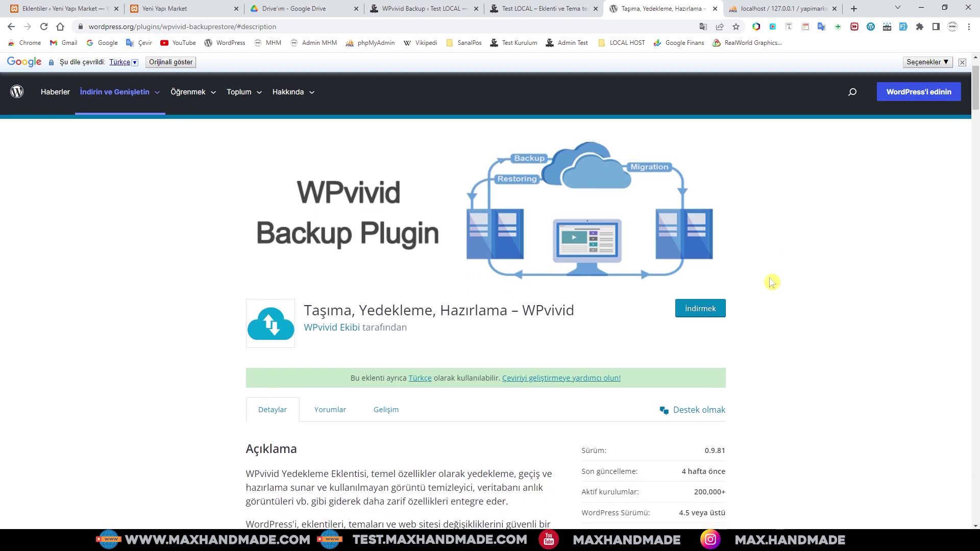
scroll(779, 281, down, 10)
scroll(782, 283, down, 1)
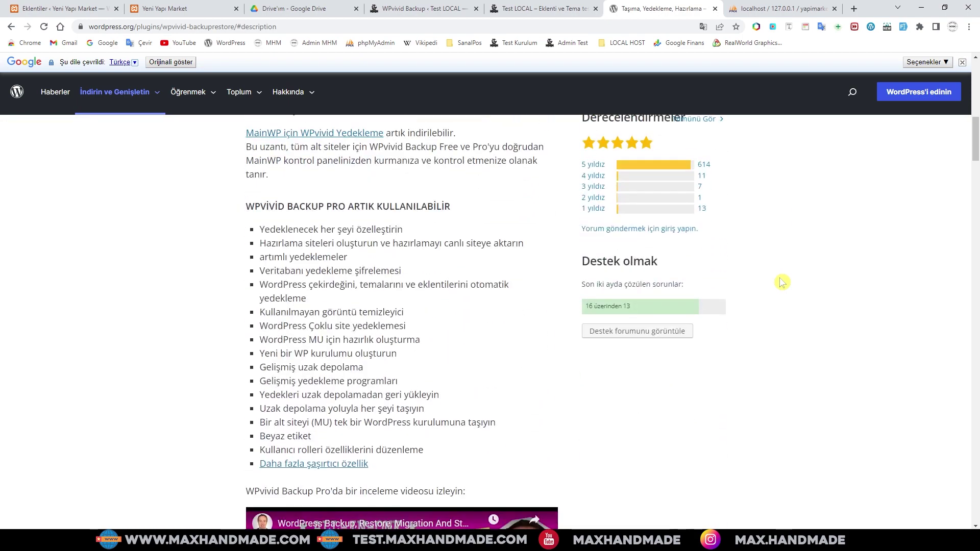
scroll(782, 282, down, 6)
scroll(783, 282, down, 7)
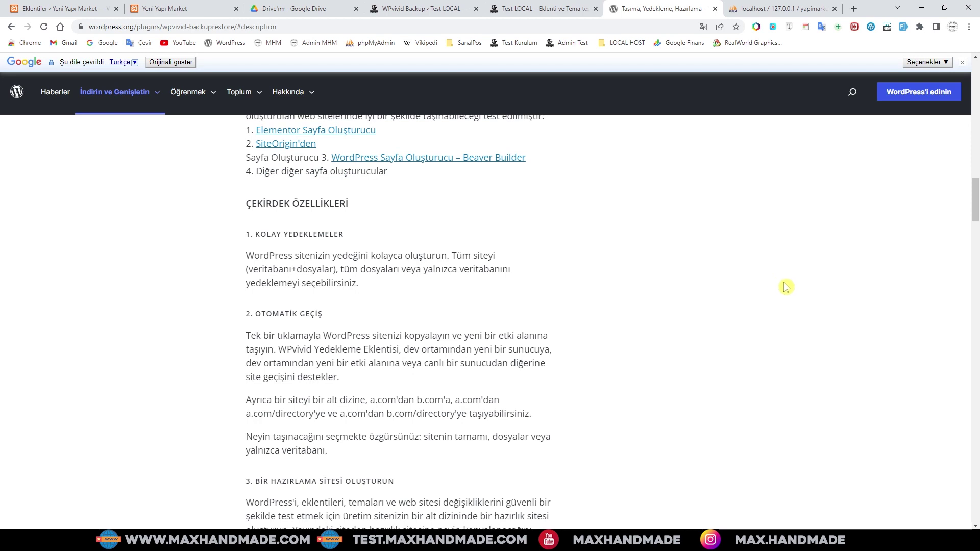
scroll(783, 284, down, 1)
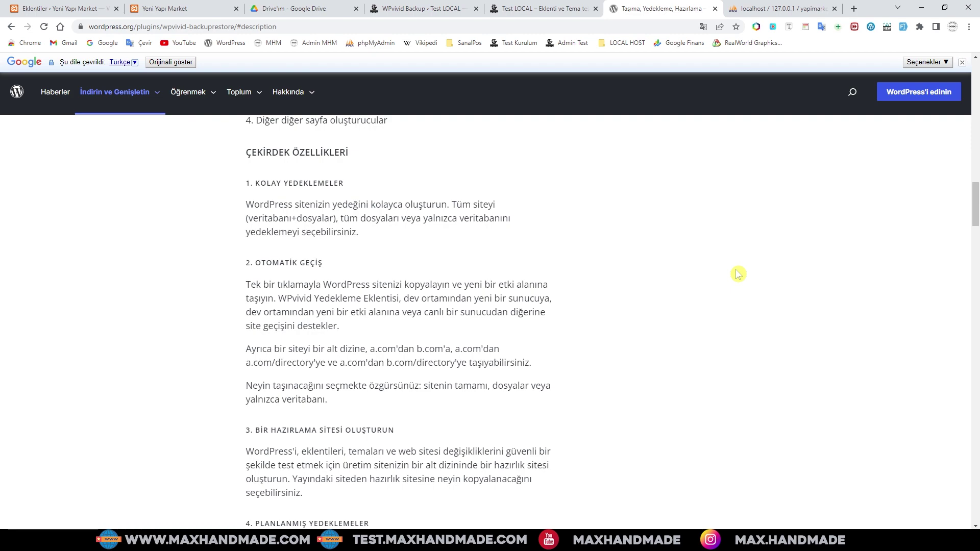
scroll(739, 274, up, 8)
scroll(739, 274, up, 10)
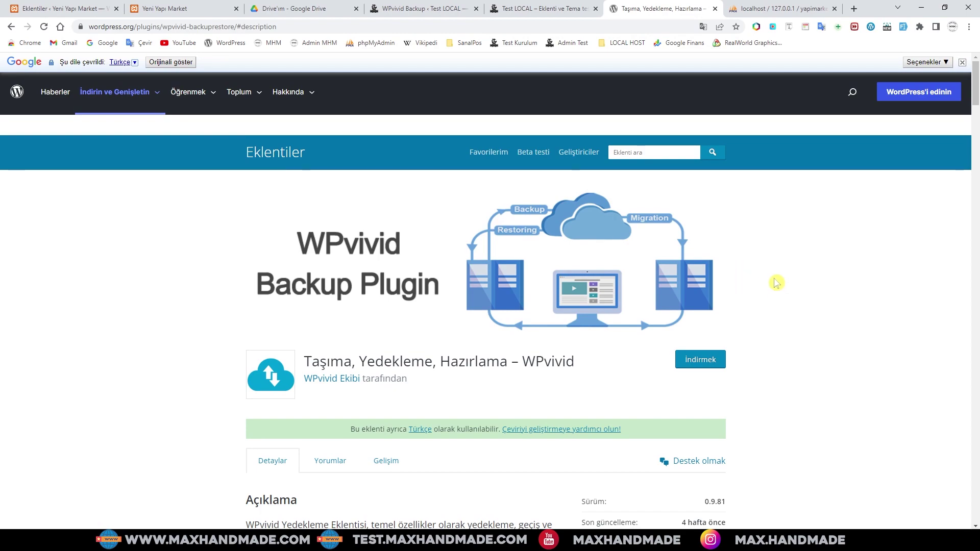
- Examine the plugin's core features on automatic migration, staging, scheduled backups and remote storage, plus the supported cloud storage section
scroll(776, 283, down, 10)
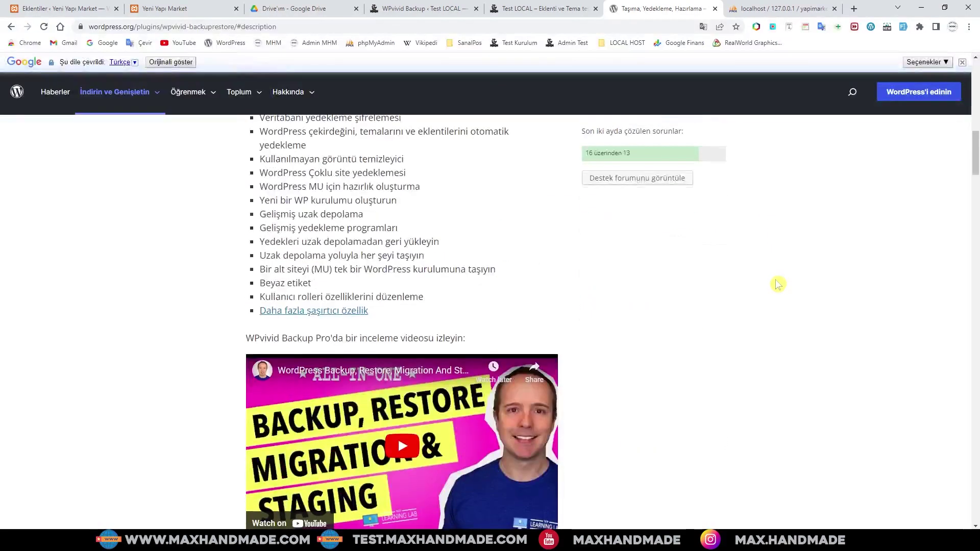
scroll(778, 284, down, 6)
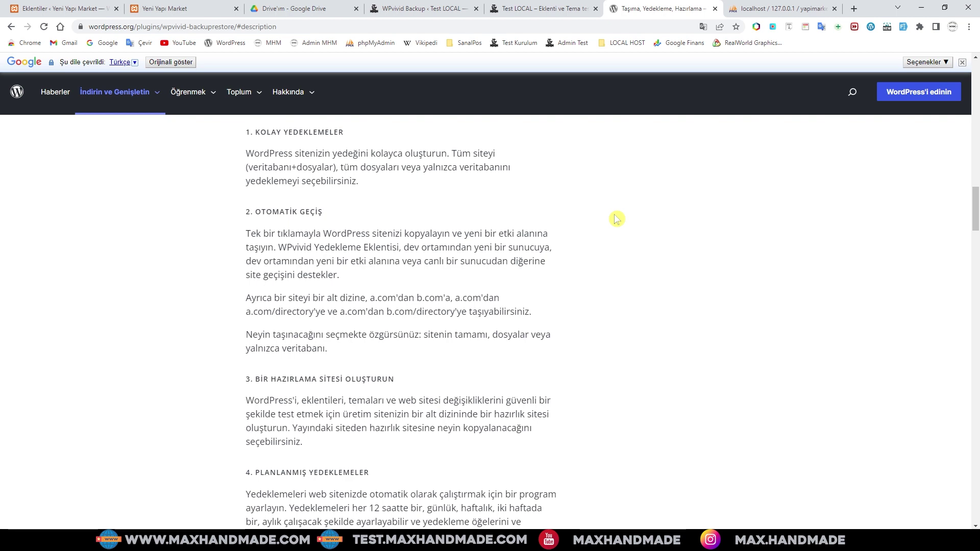
scroll(616, 219, down, 4)
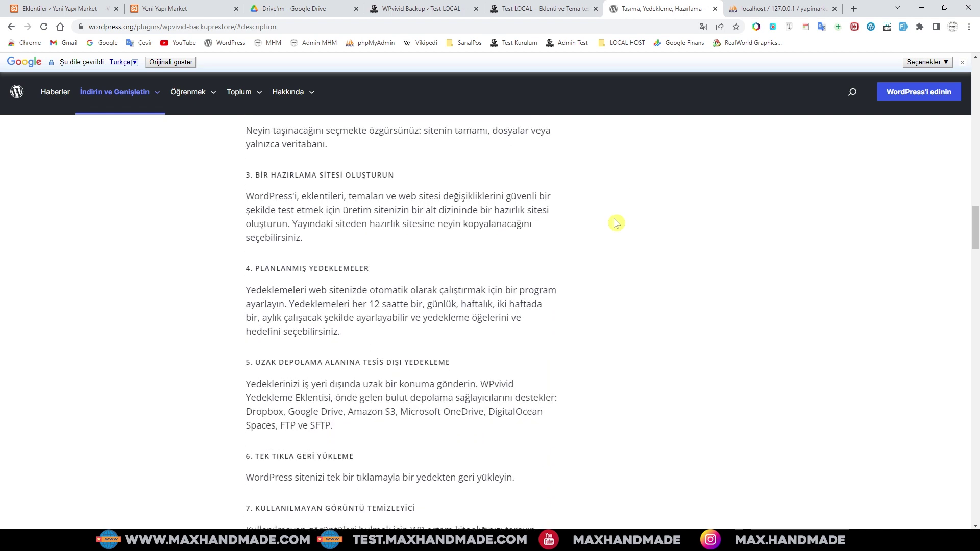
scroll(616, 223, down, 4)
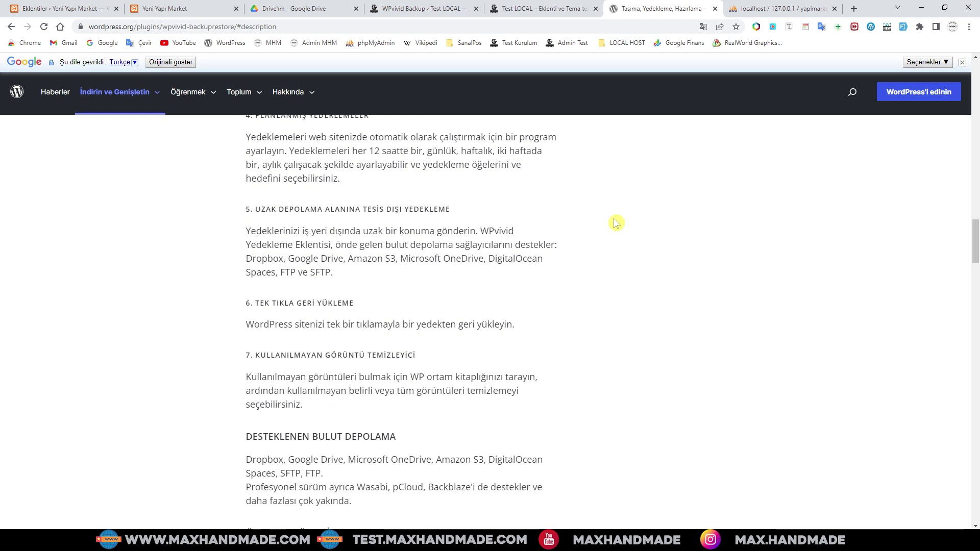
scroll(616, 224, up, 11)
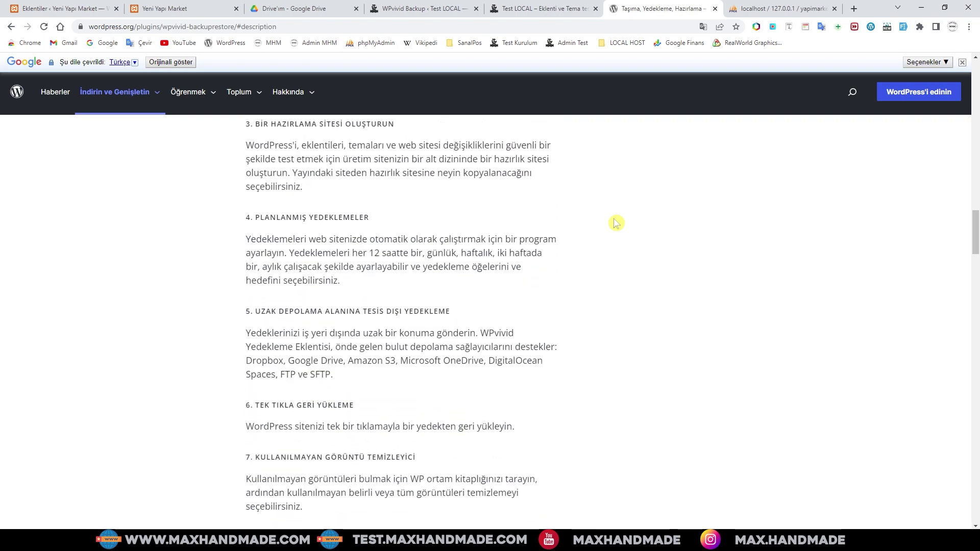
scroll(636, 263, up, 15)
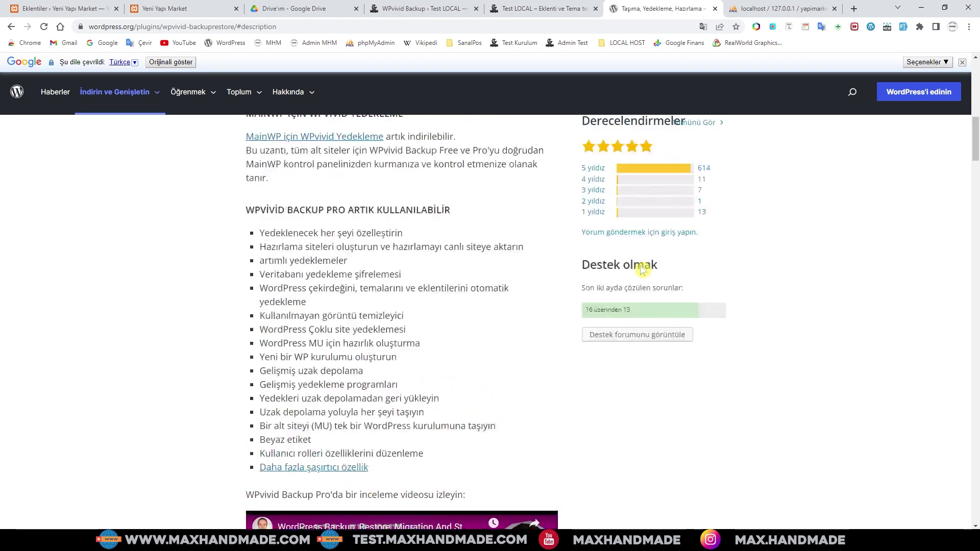
scroll(643, 271, up, 3)
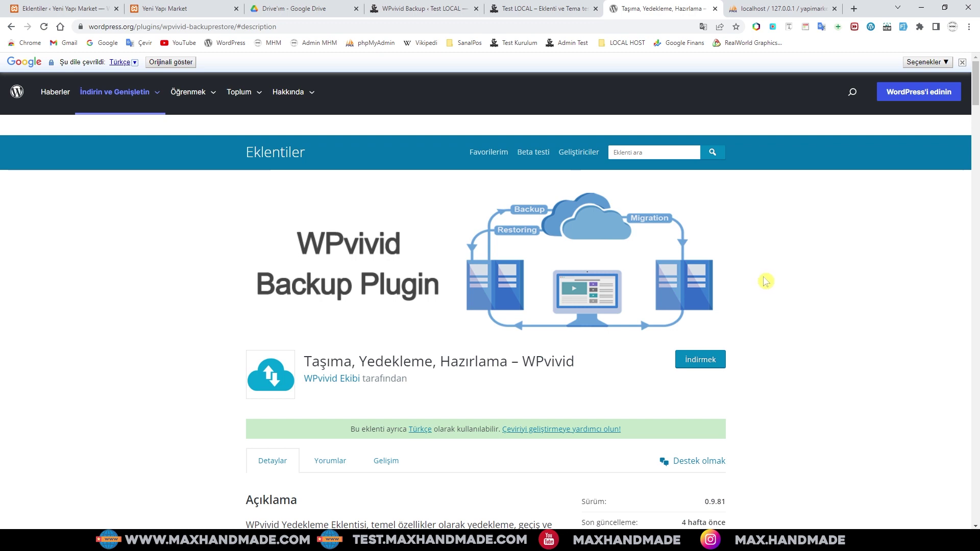
- Open the Test LOCAL site's installed plugins list and compare it with the Yeni Yapı Market site's plugins
click(417, 9)
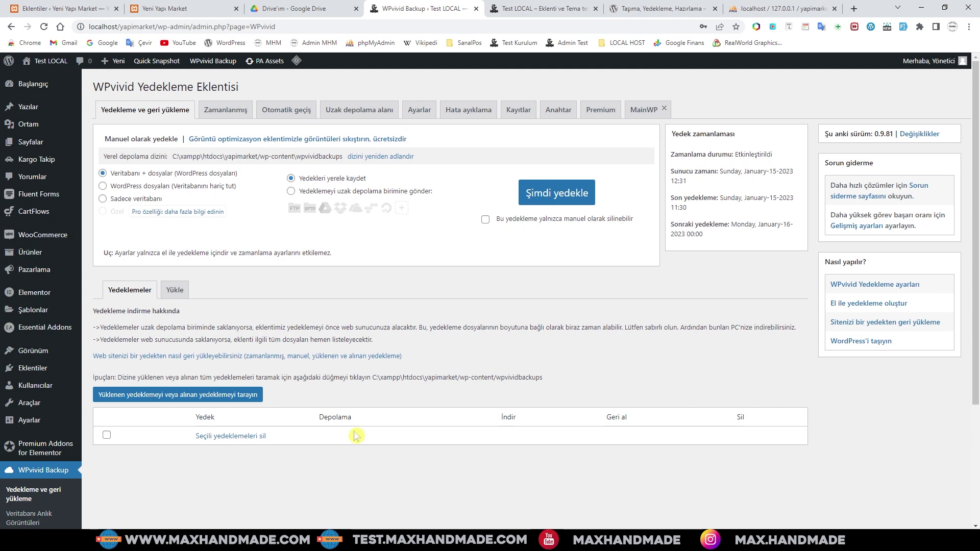
mouse_move(46, 375)
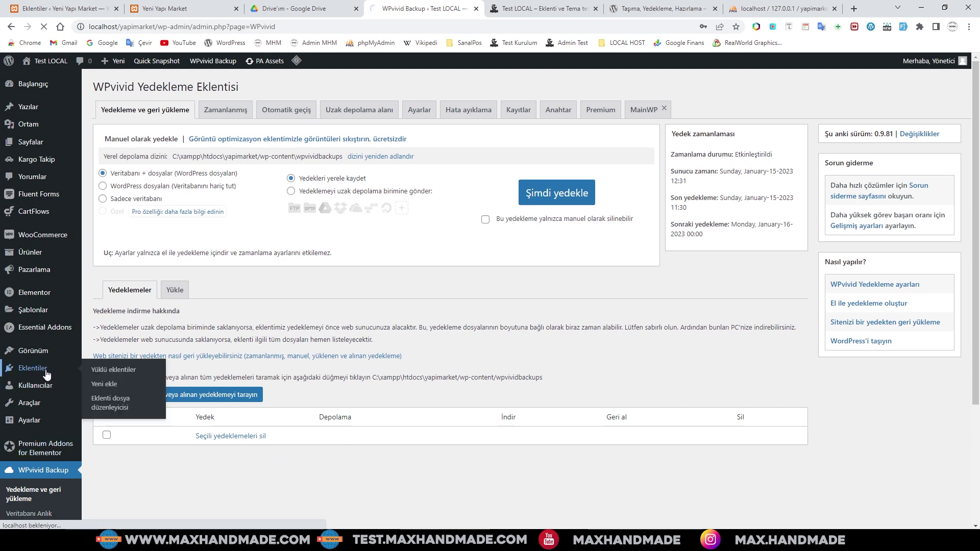
click(148, 372)
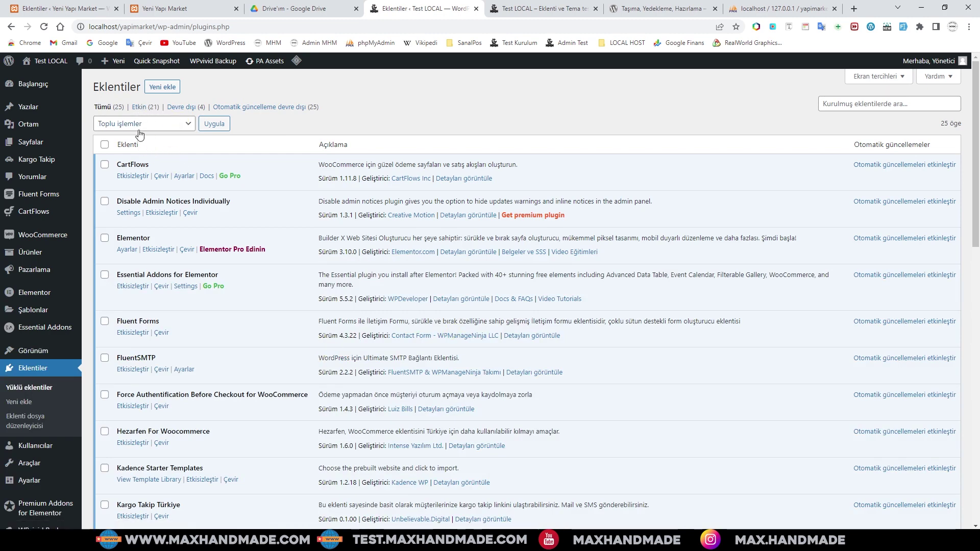
scroll(257, 221, down, 4)
scroll(344, 279, down, 10)
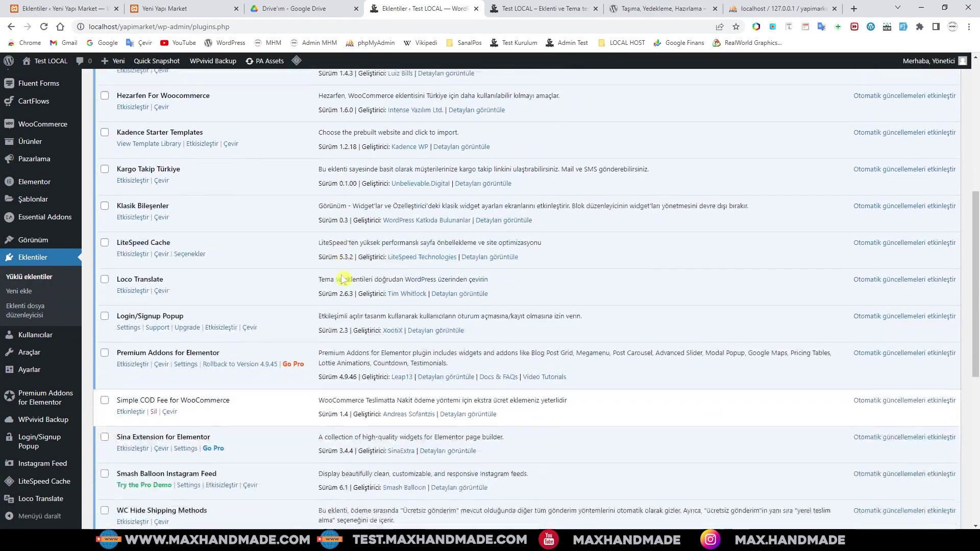
scroll(343, 279, up, 14)
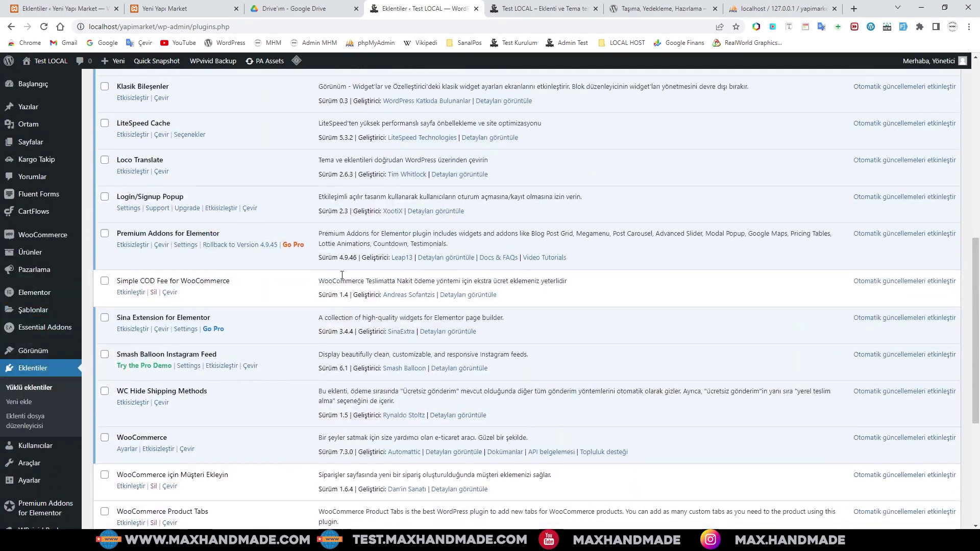
click(64, 9)
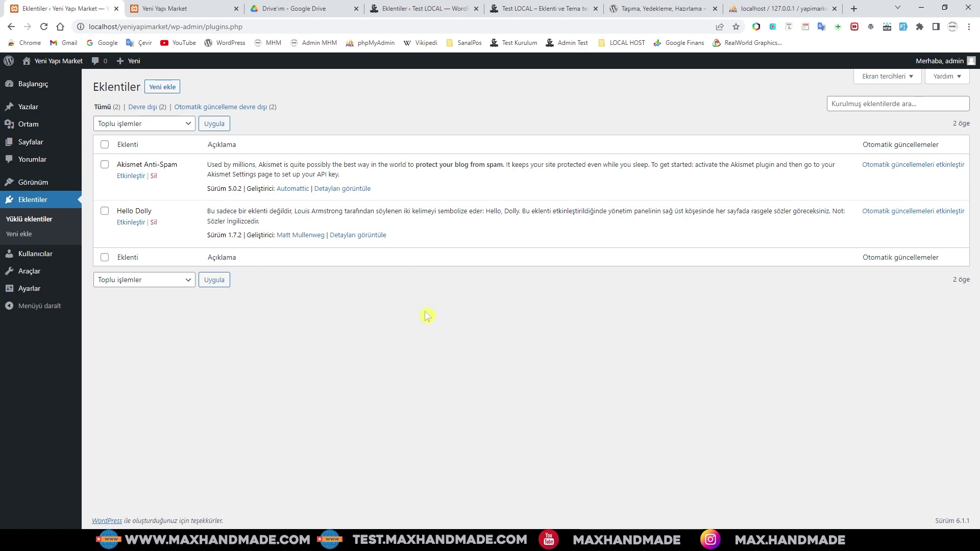
- Go through the Test LOCAL site's whole installed plugins list, checking active and inactive plugins down to the WooCommerce add-ons
click(417, 6)
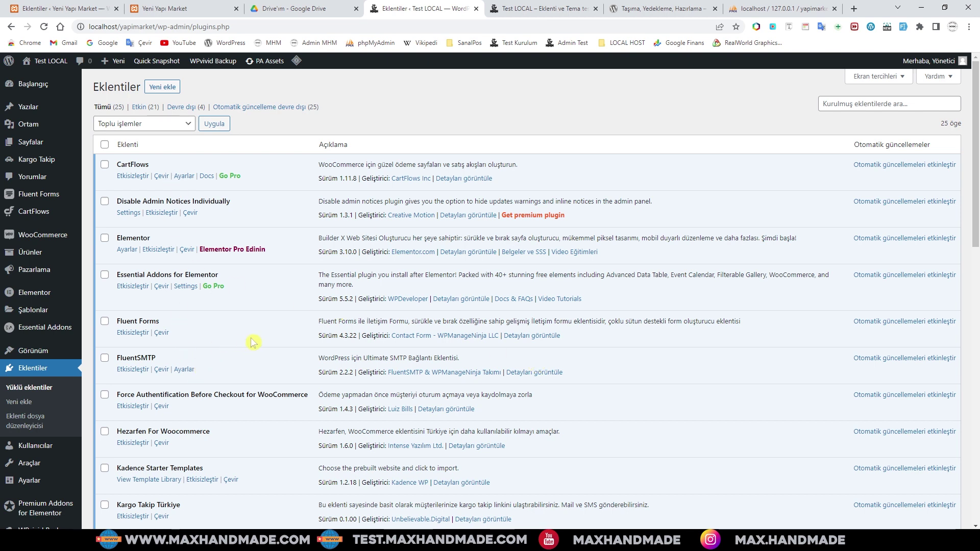
scroll(252, 341, down, 1)
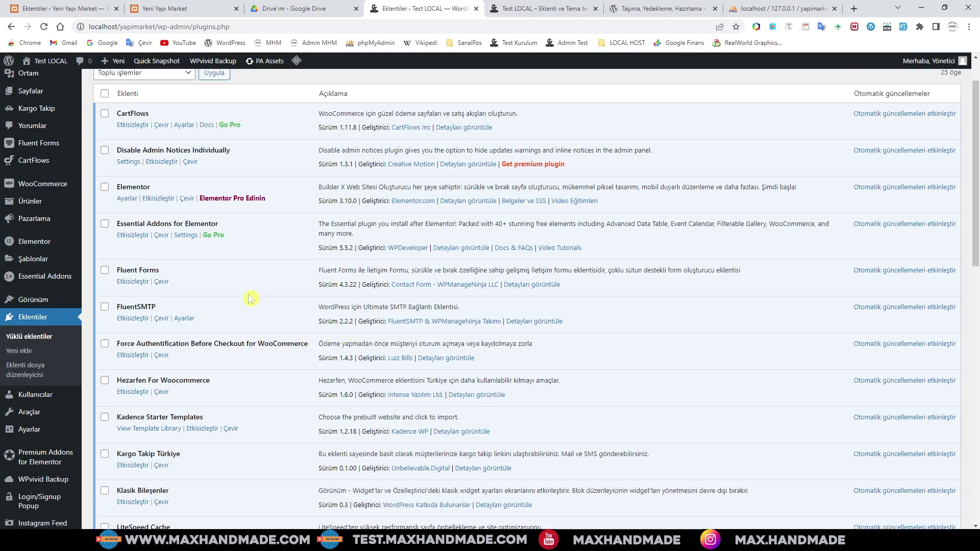
scroll(250, 298, up, 1)
scroll(304, 303, down, 4)
scroll(294, 306, up, 4)
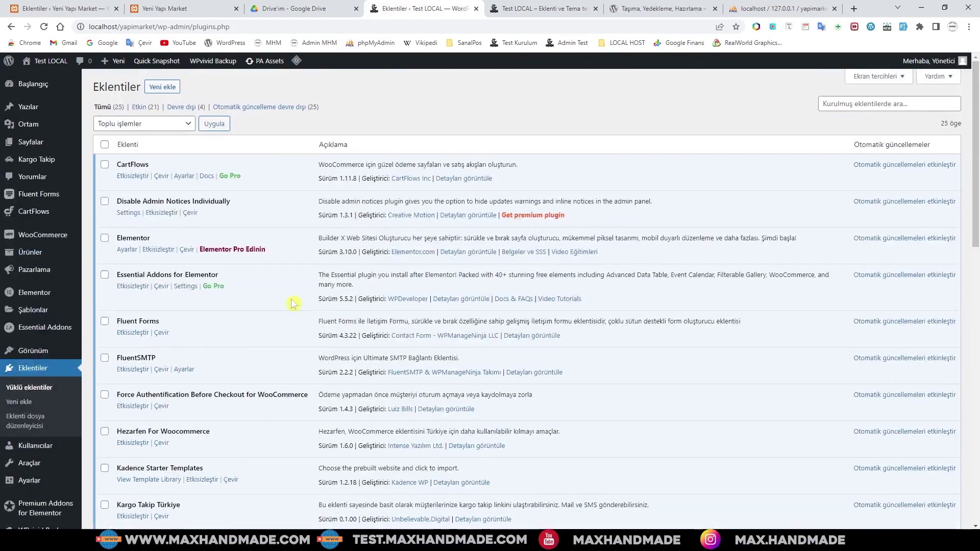
scroll(253, 304, down, 4)
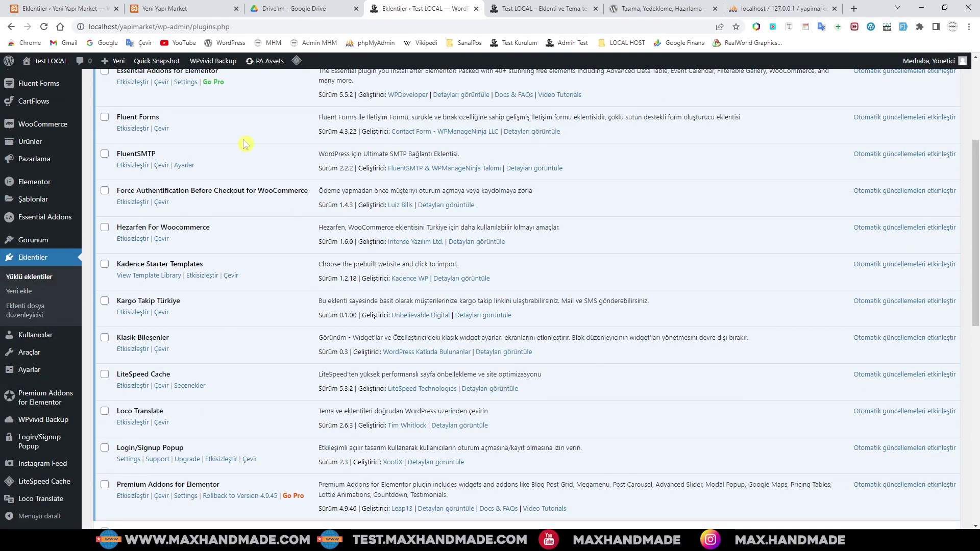
scroll(224, 353, down, 5)
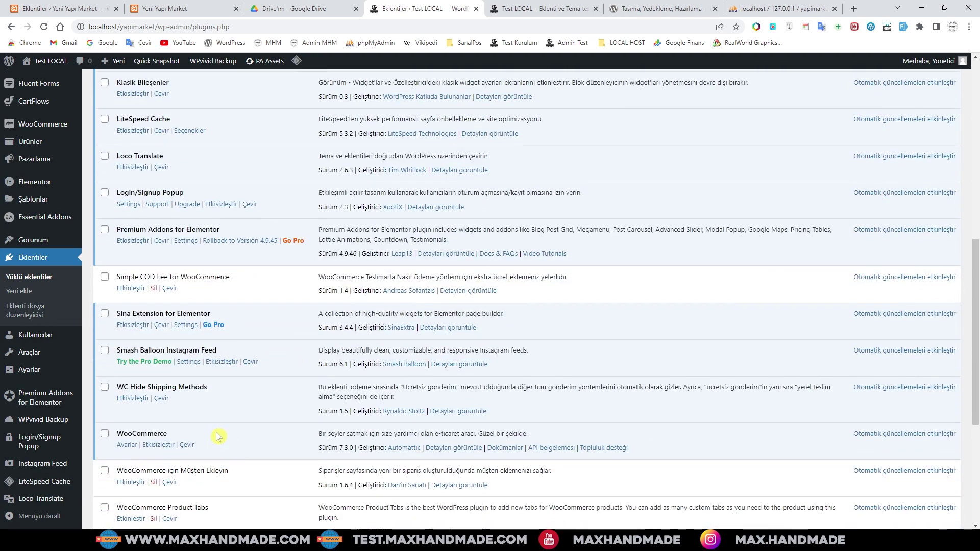
scroll(248, 447, down, 2)
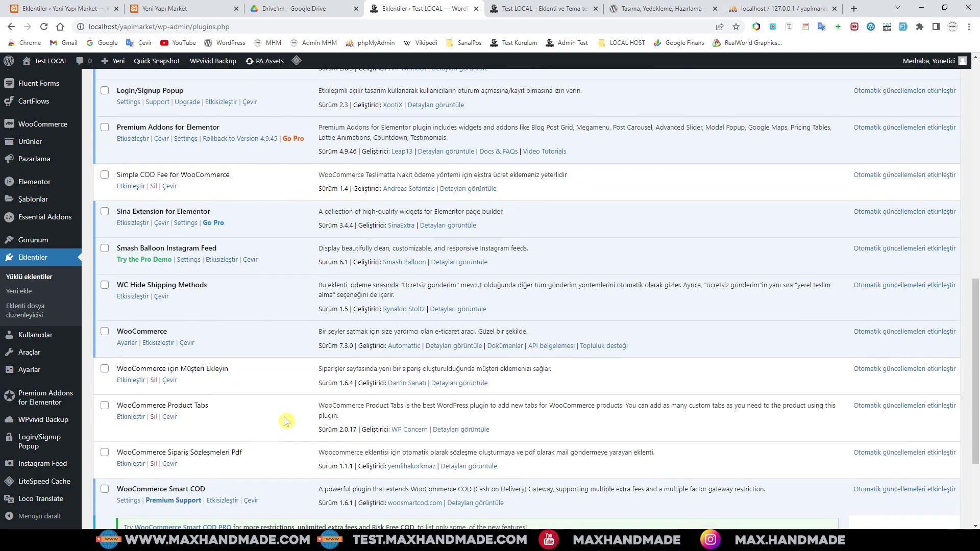
scroll(286, 421, down, 3)
scroll(286, 421, up, 5)
scroll(286, 422, down, 2)
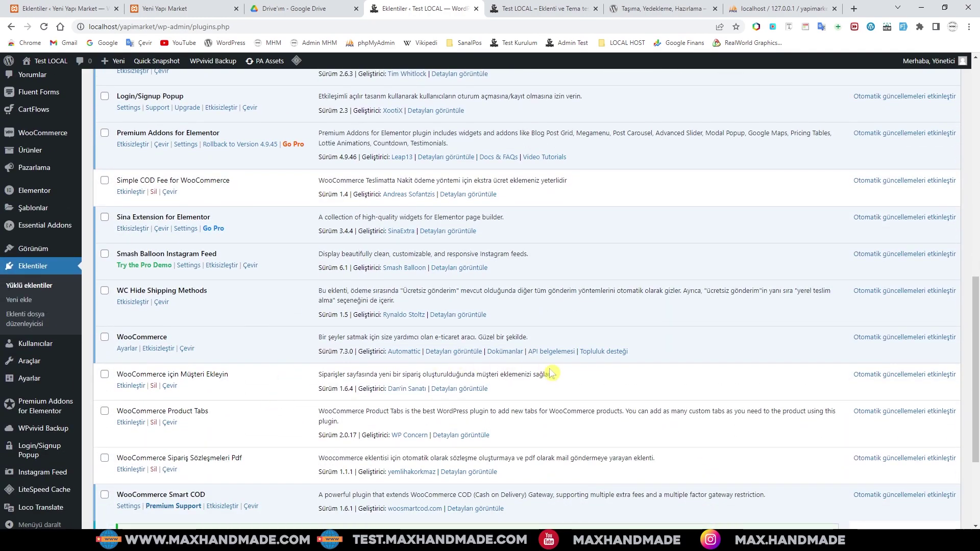
scroll(512, 346, up, 10)
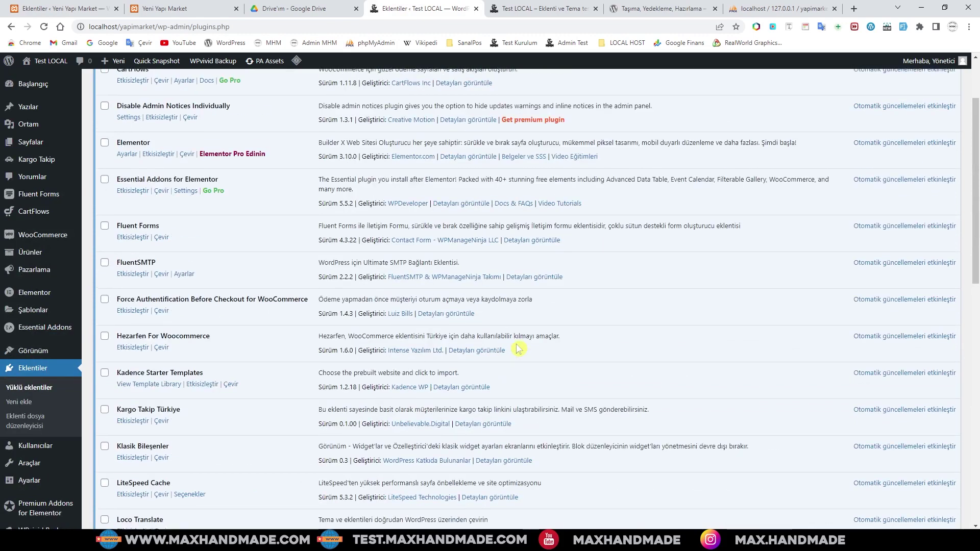
- Revisit the WPvivid plugin page and recheck the installed plugins of the Test LOCAL and Yeni Yapı Market sites
click(653, 9)
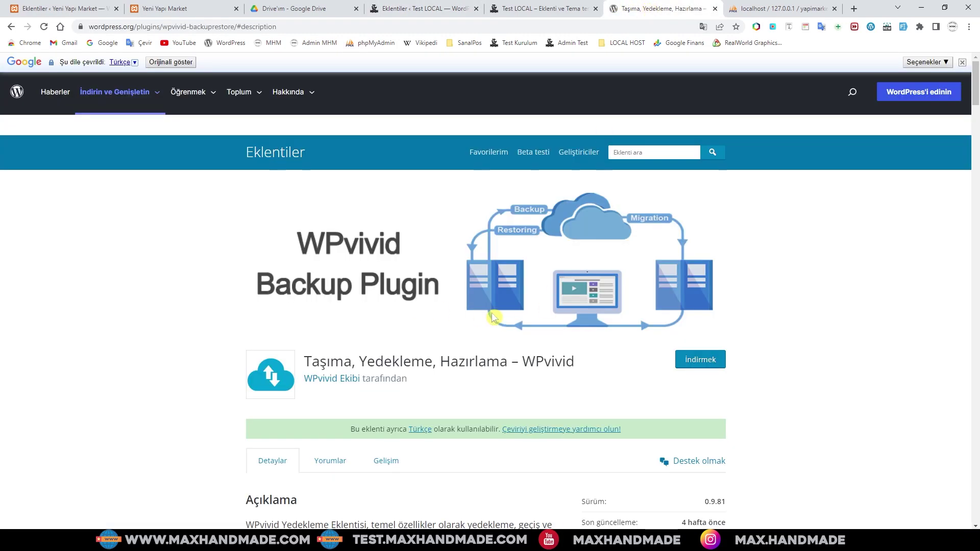
click(404, 8)
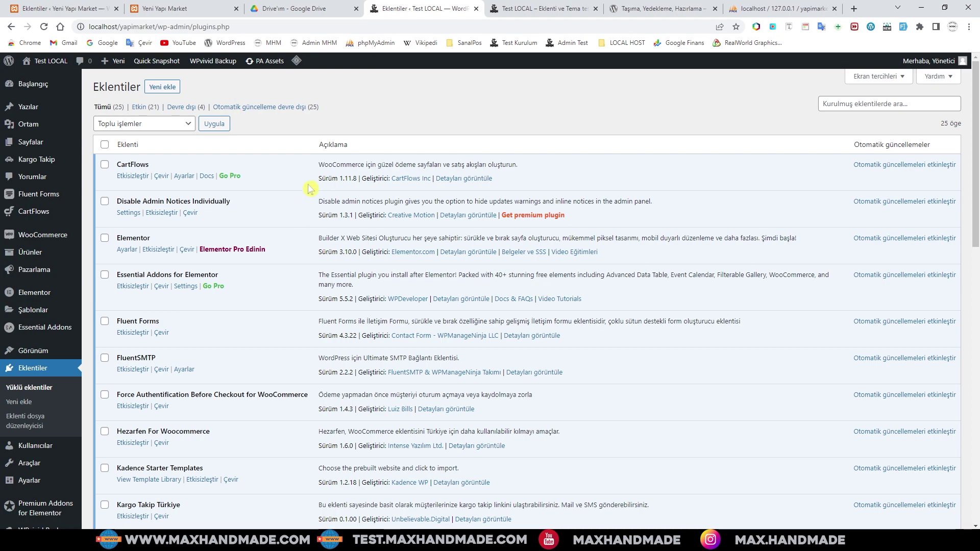
scroll(529, 307, down, 3)
scroll(529, 307, down, 2)
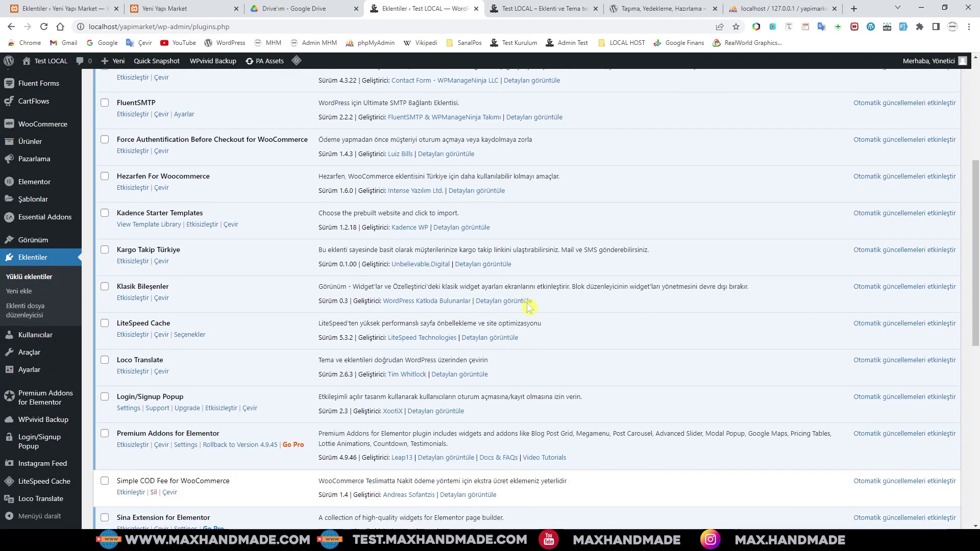
scroll(439, 290, up, 3)
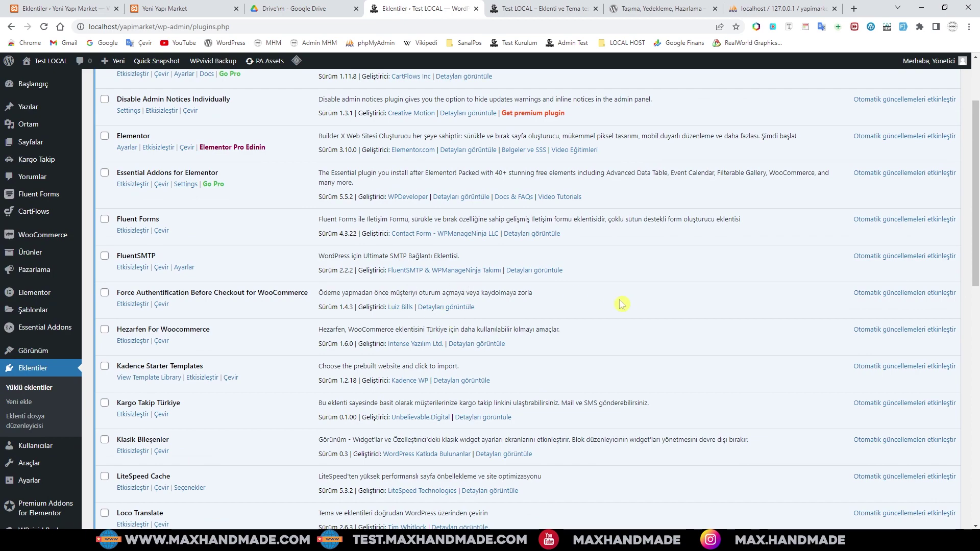
scroll(622, 304, down, 7)
scroll(626, 309, up, 1)
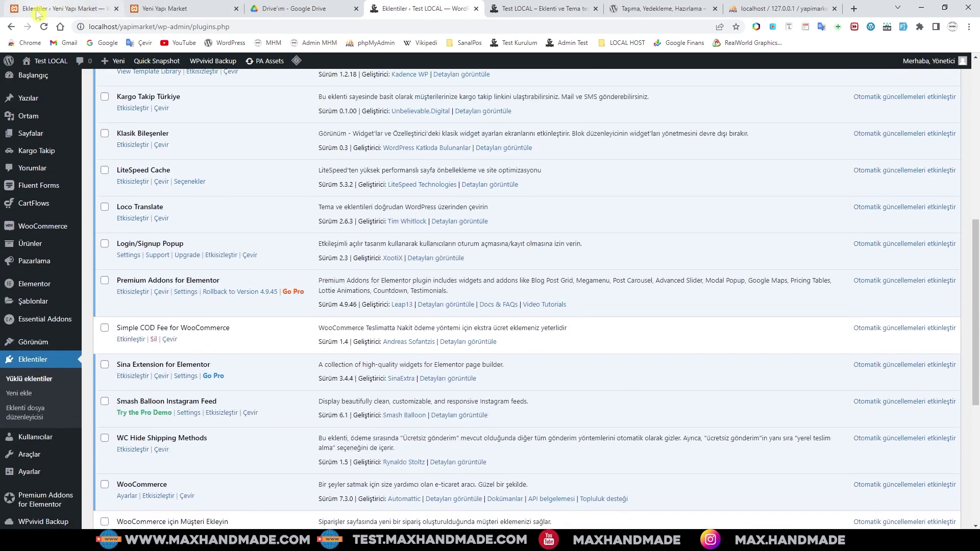
click(38, 11)
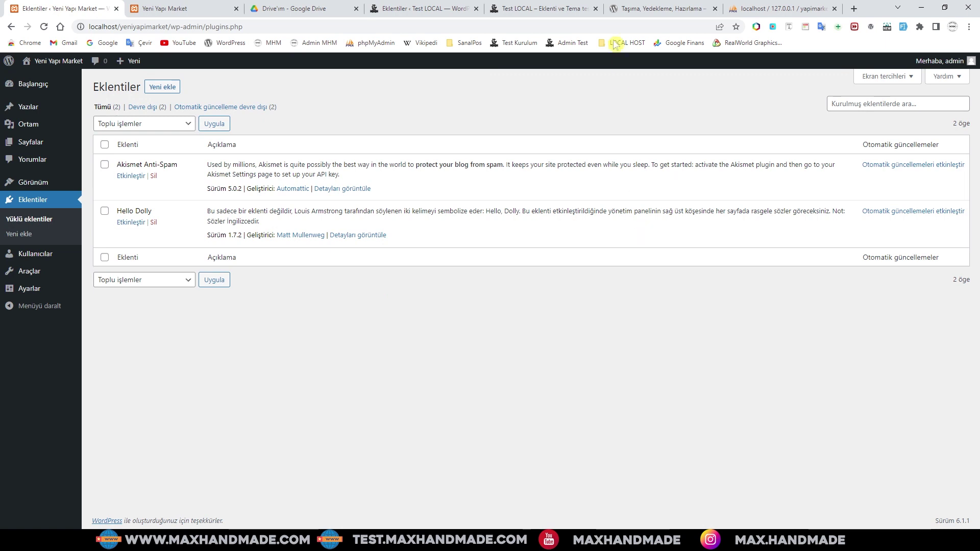
- Switch to phpMyAdmin and examine the tables of the yapimarketdb database
click(658, 9)
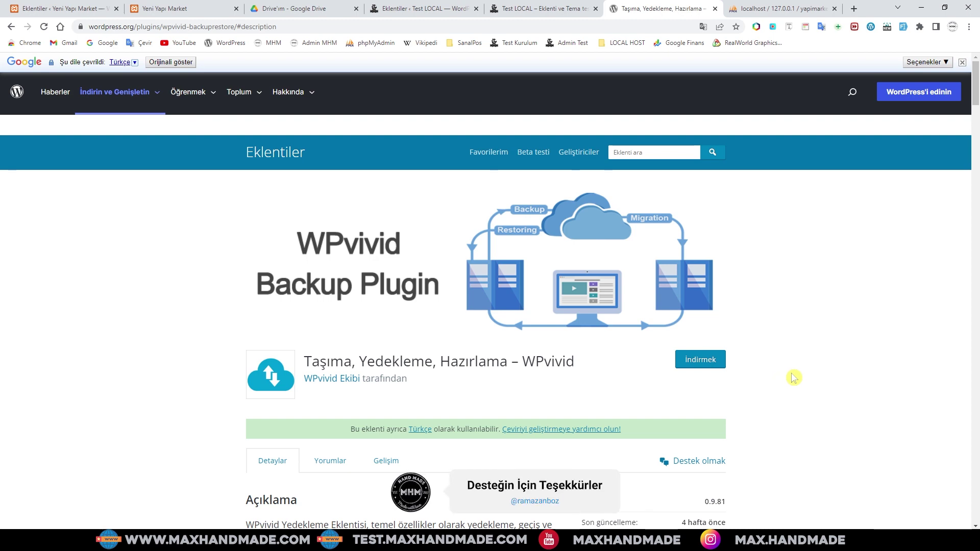
click(780, 9)
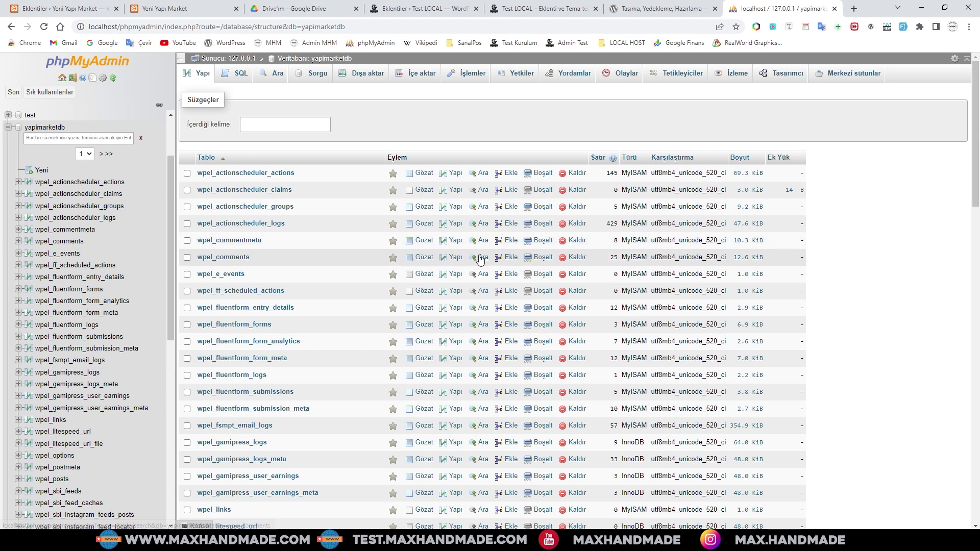
scroll(529, 300, down, 5)
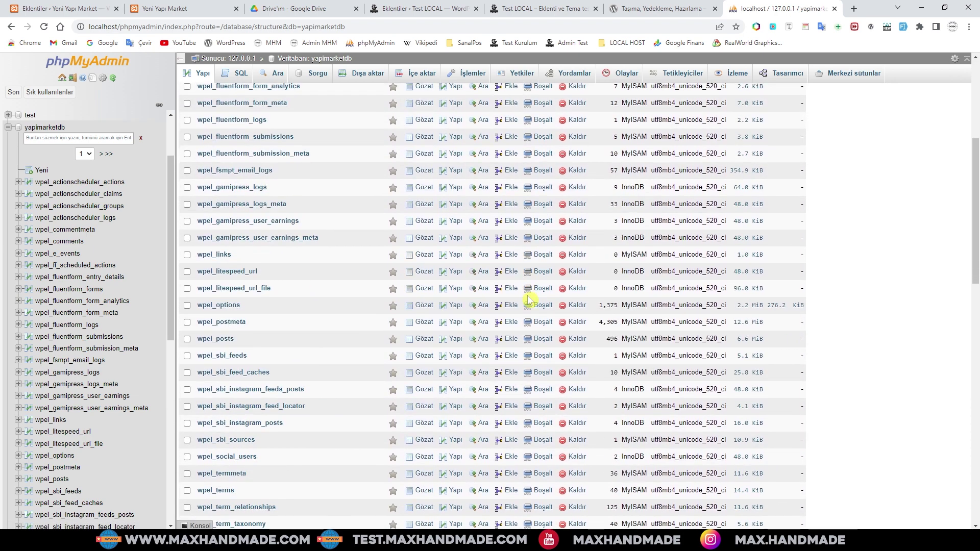
- Go through the yapimarketdb table list, checking the tables from the action scheduler entries down to the WooCommerce ones
scroll(530, 300, down, 2)
scroll(530, 312, down, 2)
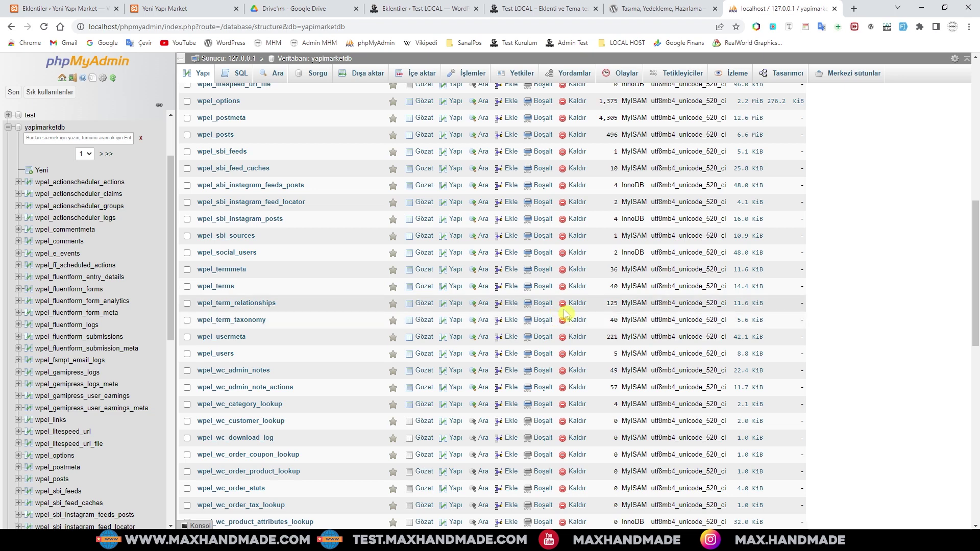
scroll(565, 313, up, 8)
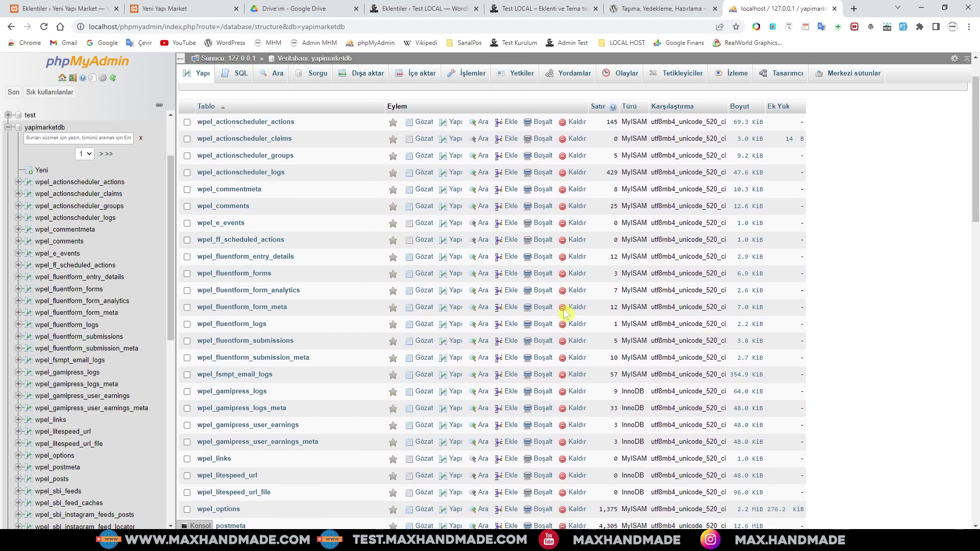
scroll(664, 332, down, 6)
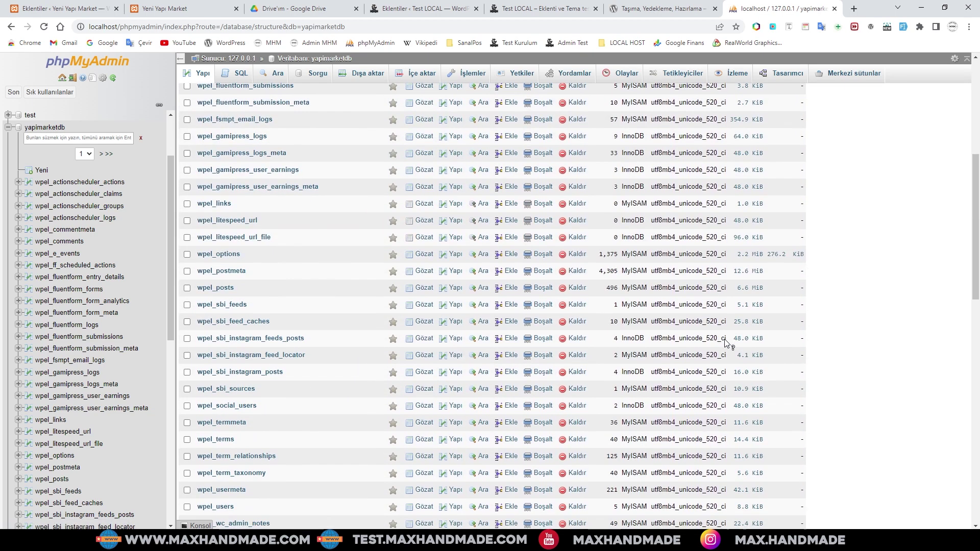
scroll(727, 342, down, 3)
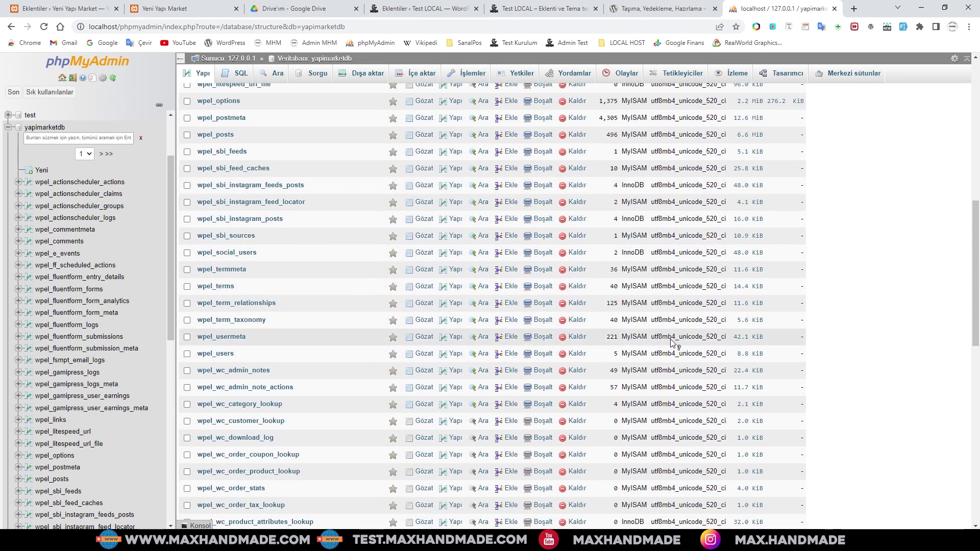
scroll(673, 342, up, 9)
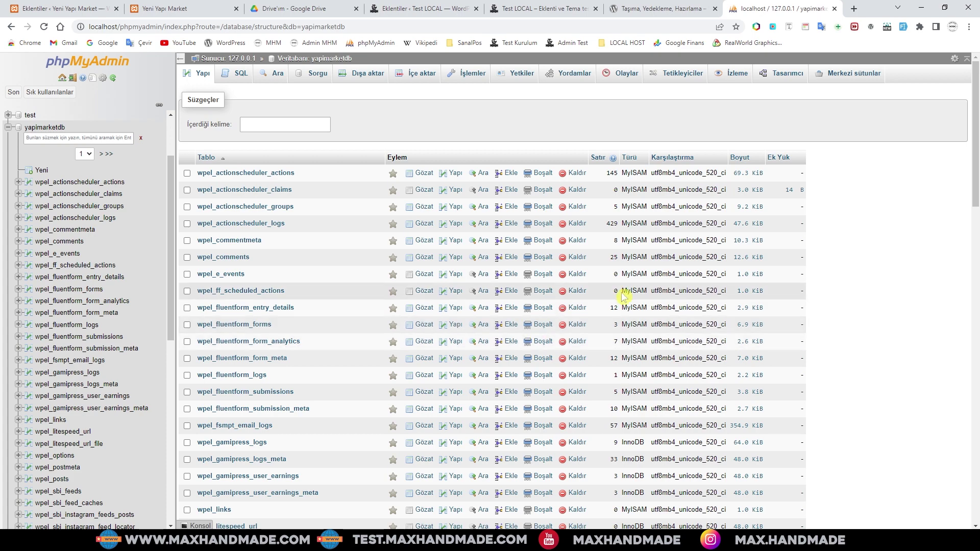
scroll(537, 295, down, 5)
scroll(586, 291, up, 4)
scroll(522, 296, up, 1)
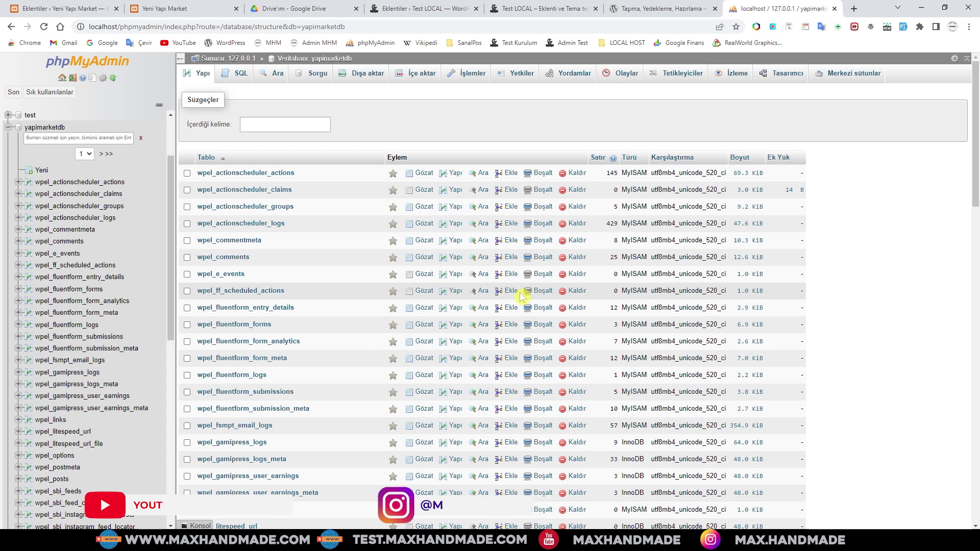
- Return to the Test LOCAL site, open its add-plugin page and browse the featured plugins, checking the WPvivid plugin page in between
click(413, 6)
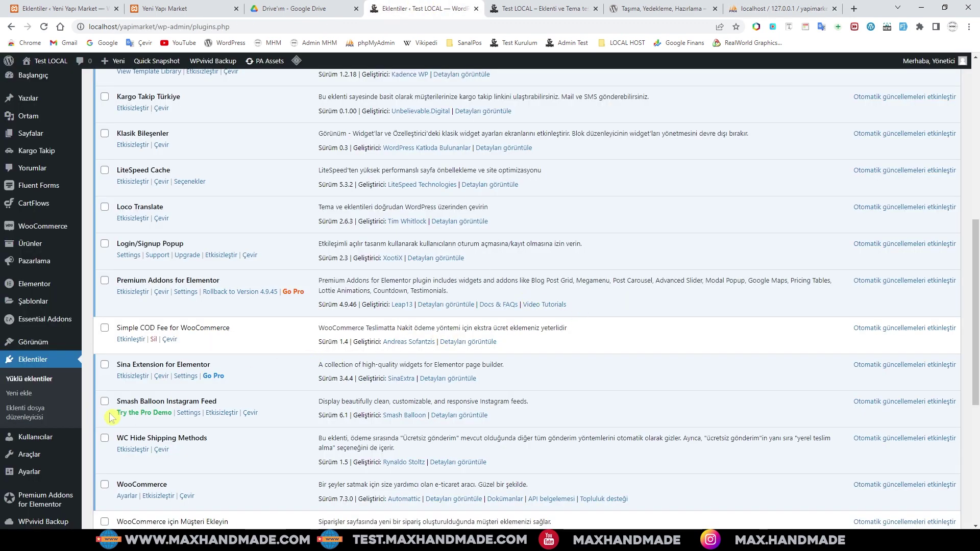
scroll(283, 420, down, 2)
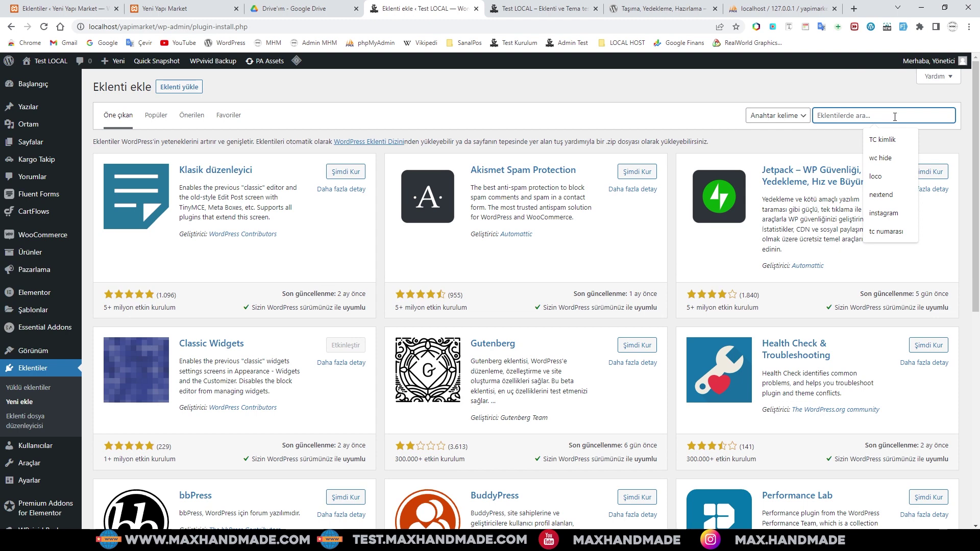
click(627, 10)
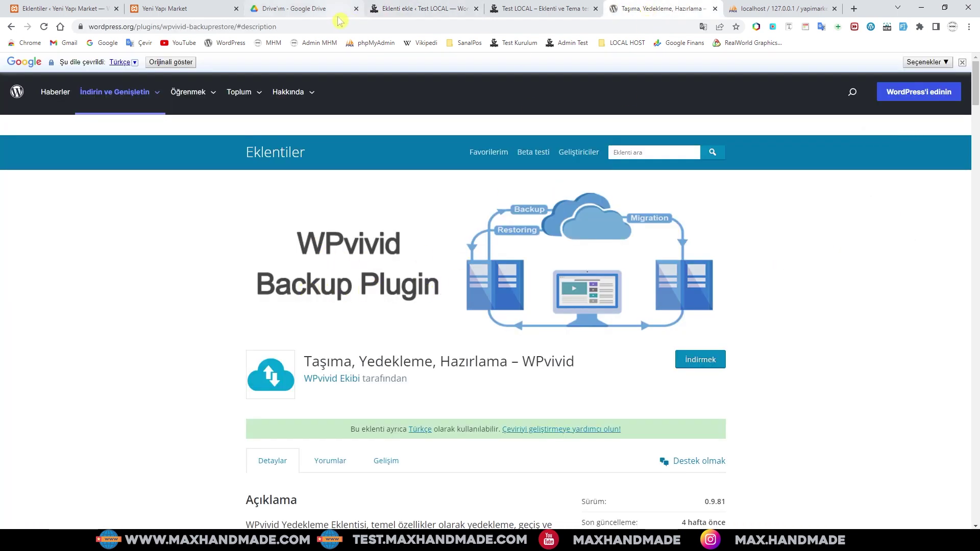
click(440, 8)
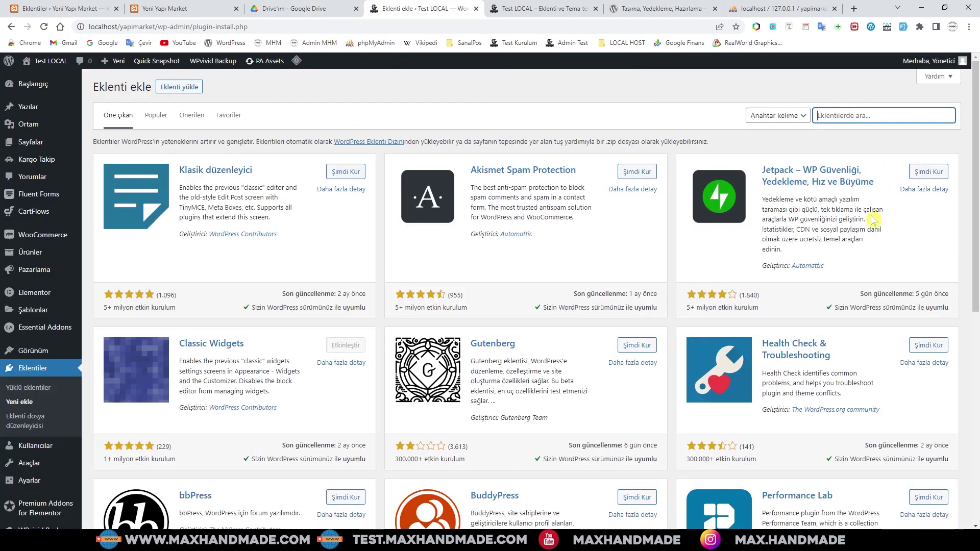
scroll(888, 222, down, 1)
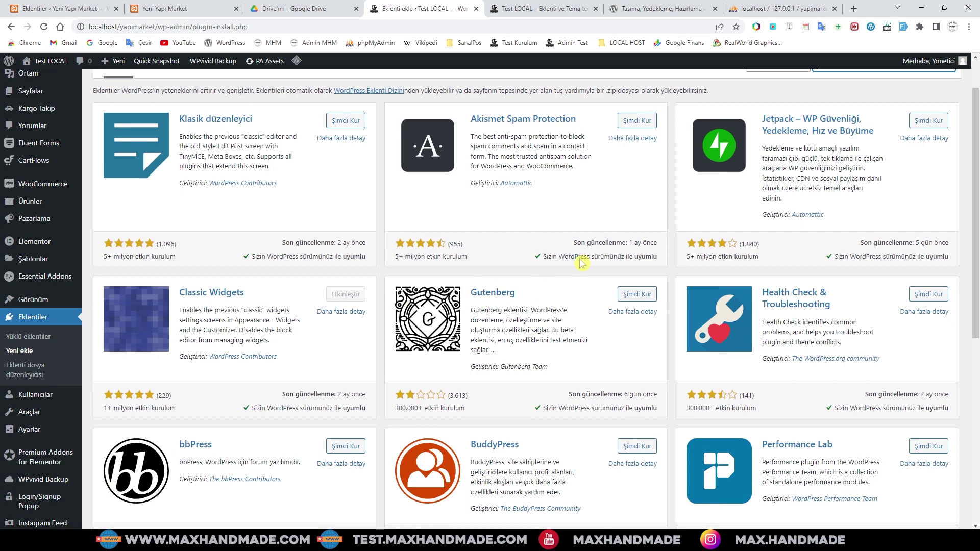
scroll(596, 255, down, 2)
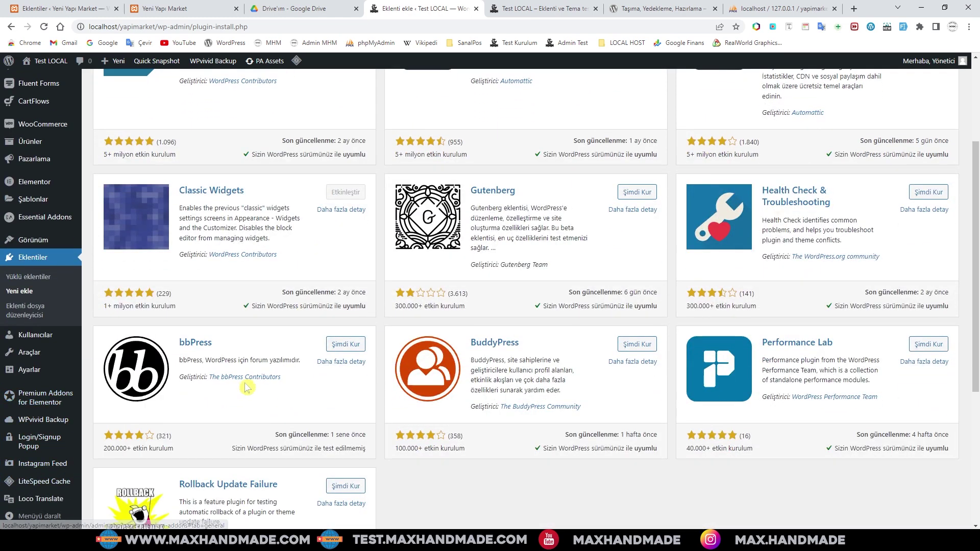
- Open the WPvivid Backup page of the Test LOCAL site and select Veritabanı + dosyalar as the manual backup content
click(37, 423)
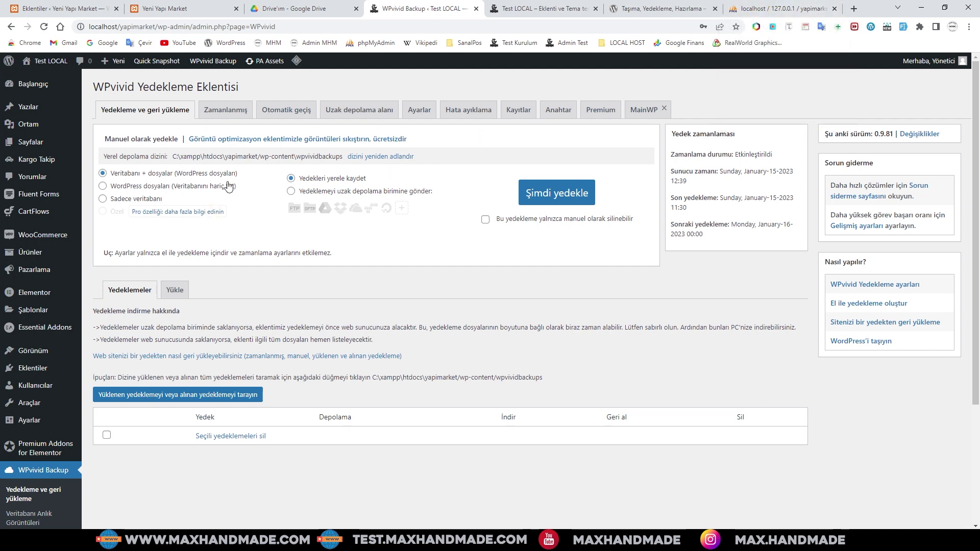
click(132, 192)
click(135, 173)
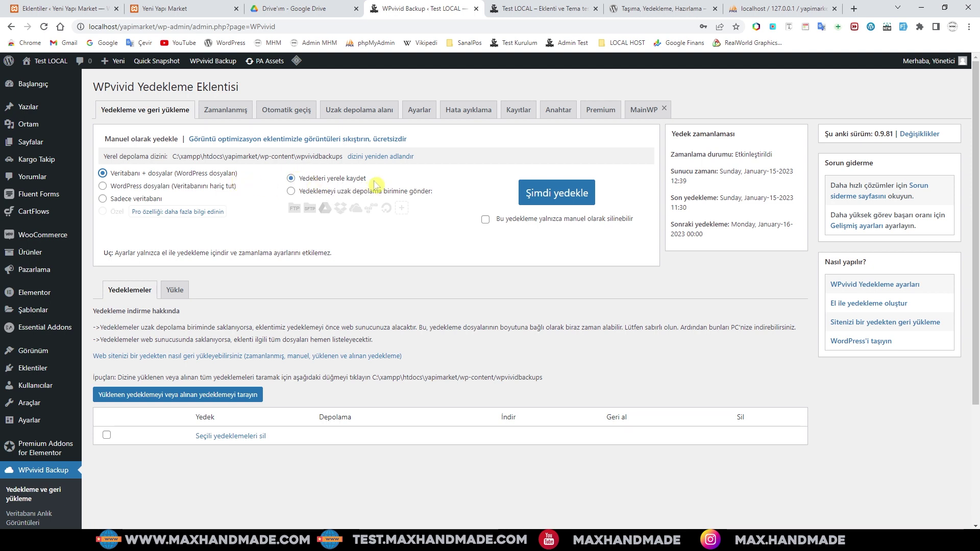
mouse_move(424, 208)
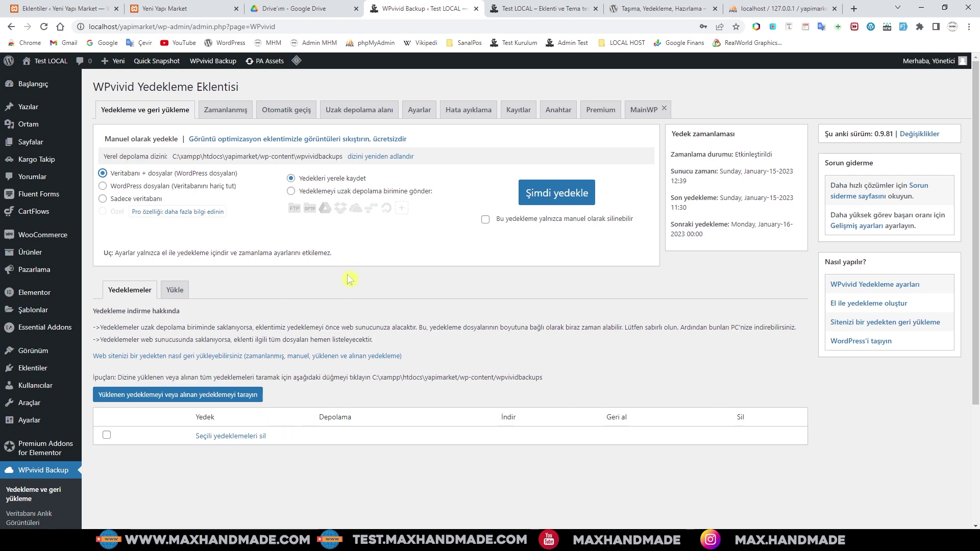
- Review WPvivid's scheduled backup settings, covering the frequency, backup content and storage location options
click(229, 110)
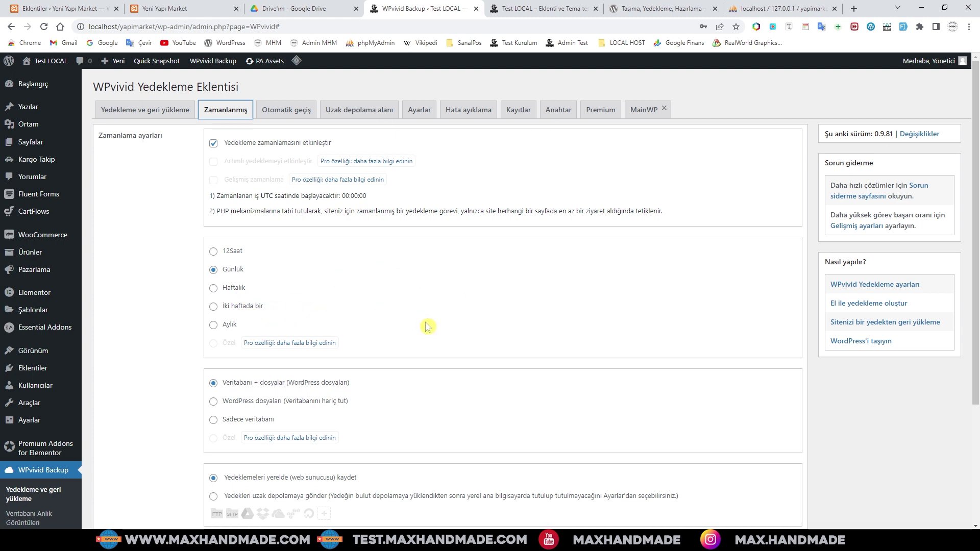
scroll(429, 325, down, 3)
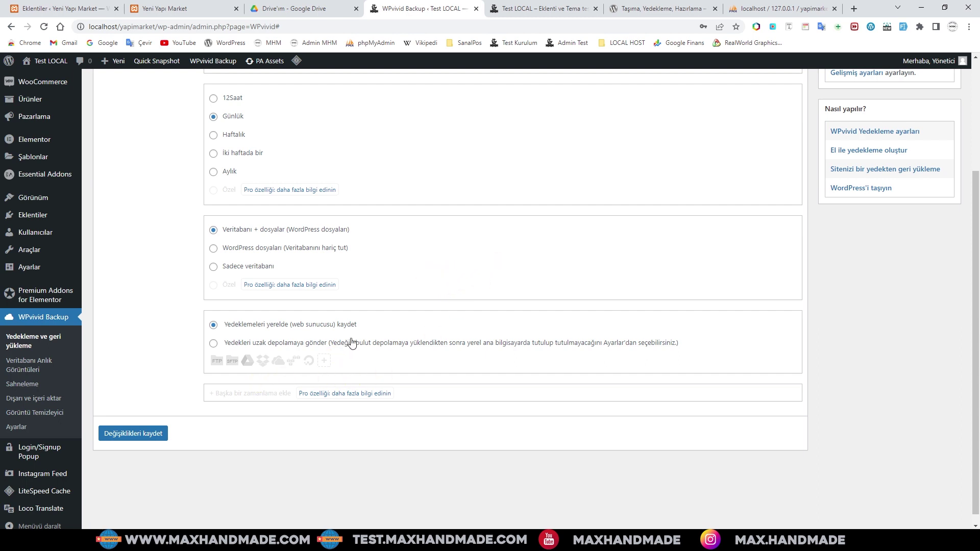
scroll(405, 317, up, 3)
scroll(407, 316, down, 4)
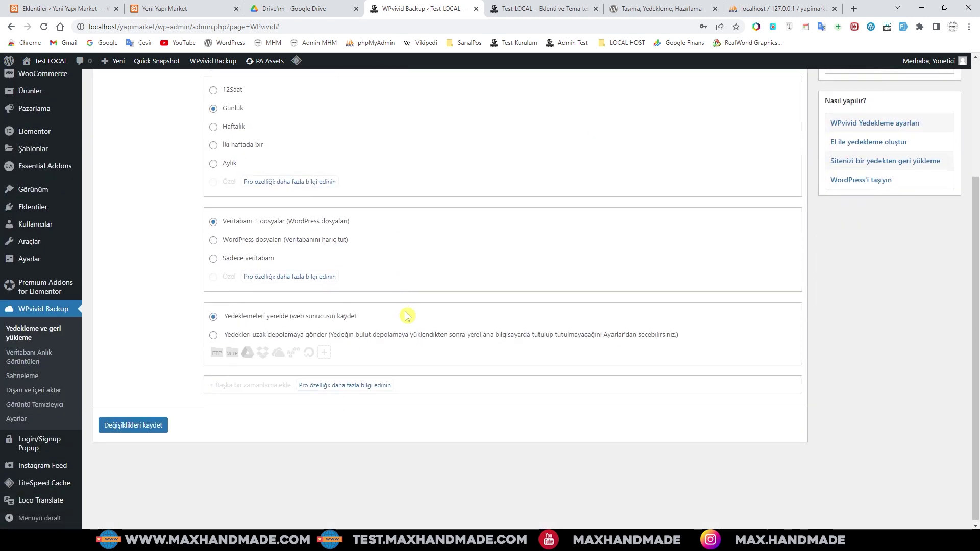
scroll(485, 290, up, 4)
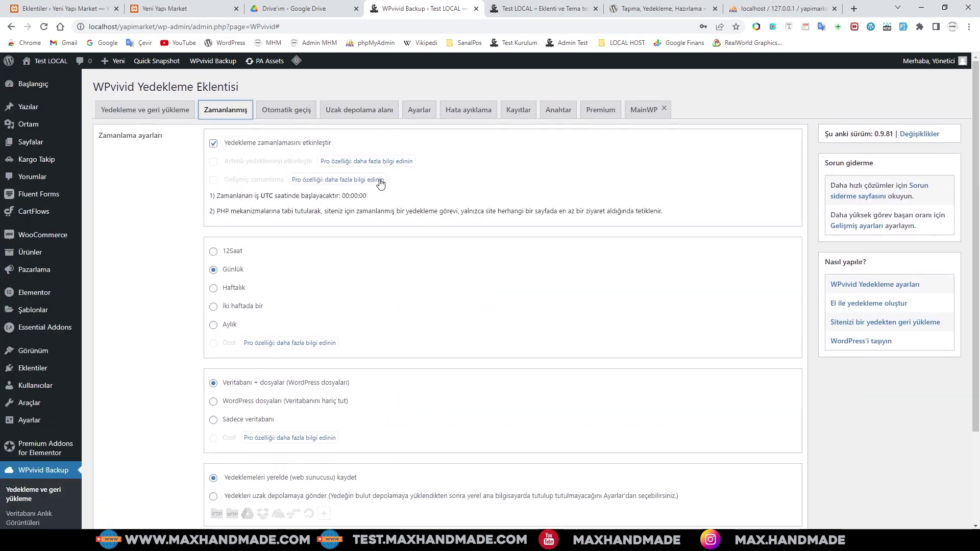
- Examine WPvivid's automatic migration options and the remote storage providers it supports
click(286, 109)
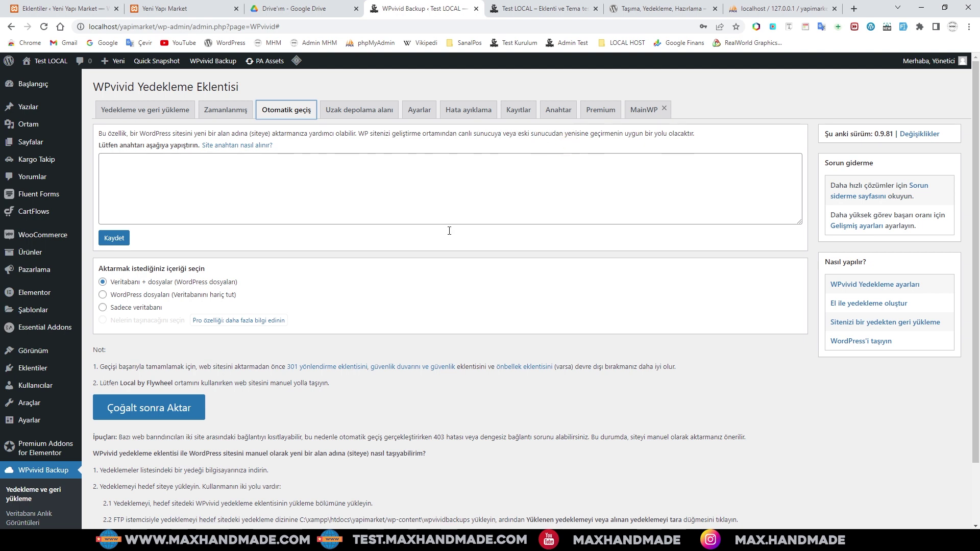
scroll(462, 268, down, 1)
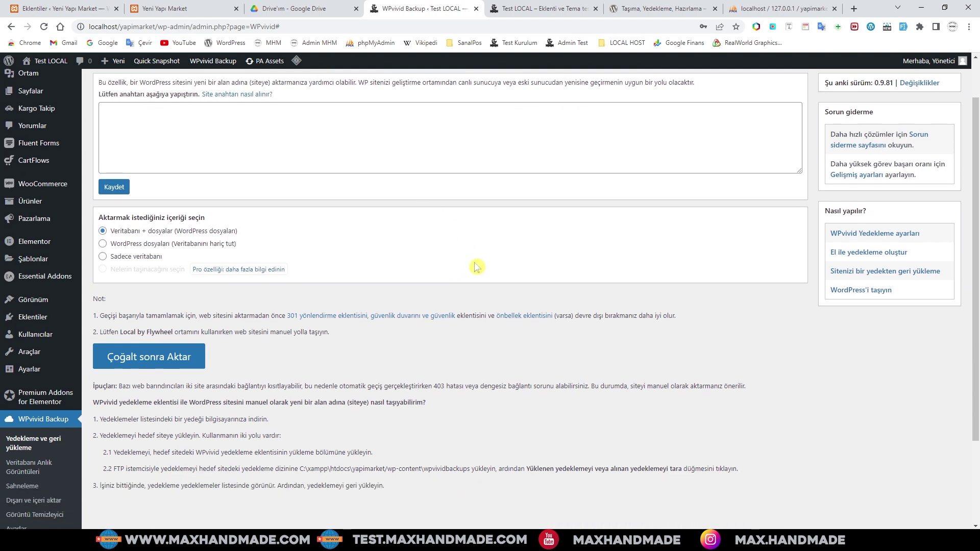
scroll(475, 267, up, 1)
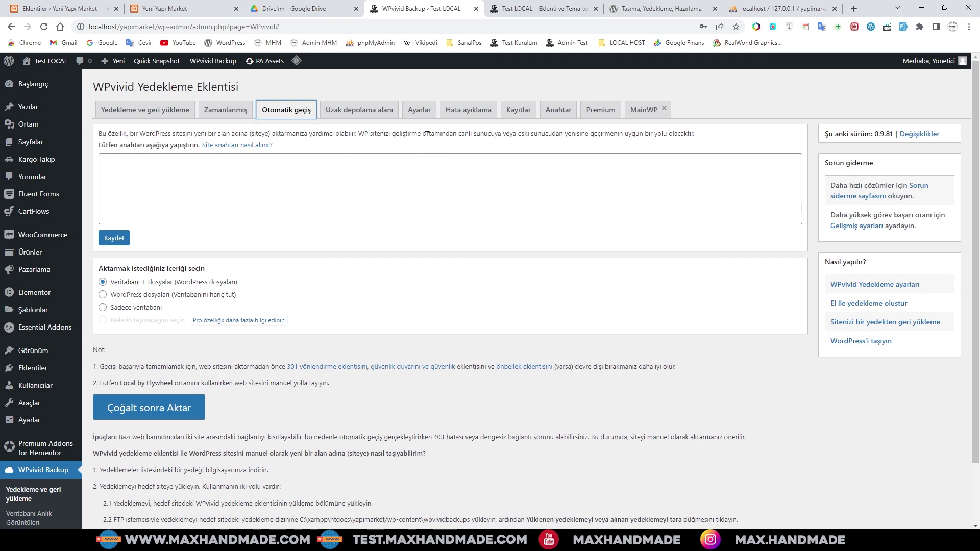
click(353, 113)
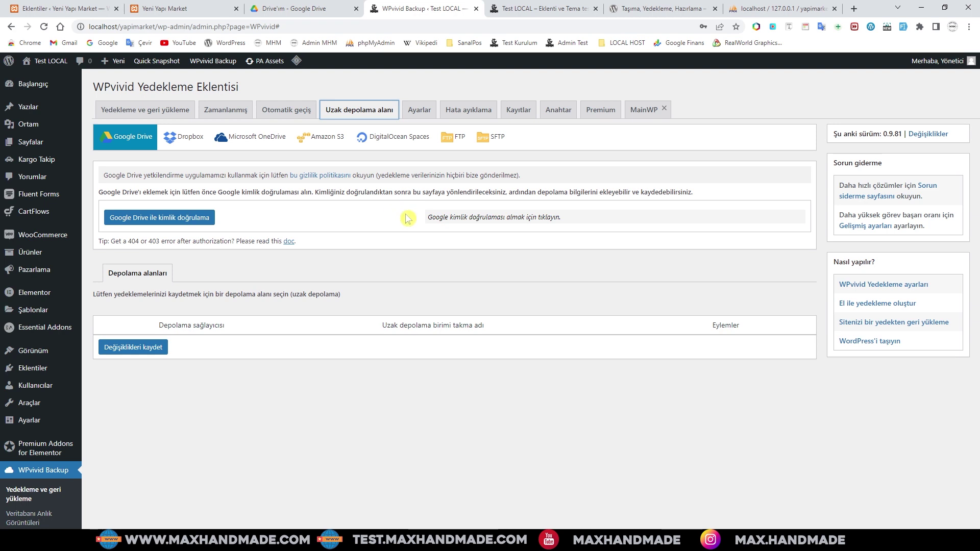
- Review WPvivid's general settings, from backup retention and the backup folder to email reports, disk space and settings export and import
click(427, 116)
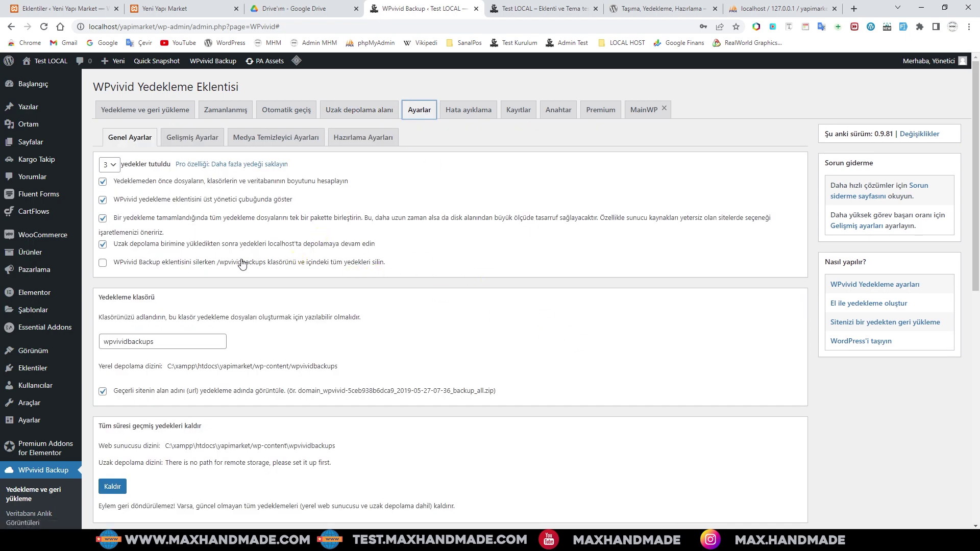
scroll(302, 250, down, 1)
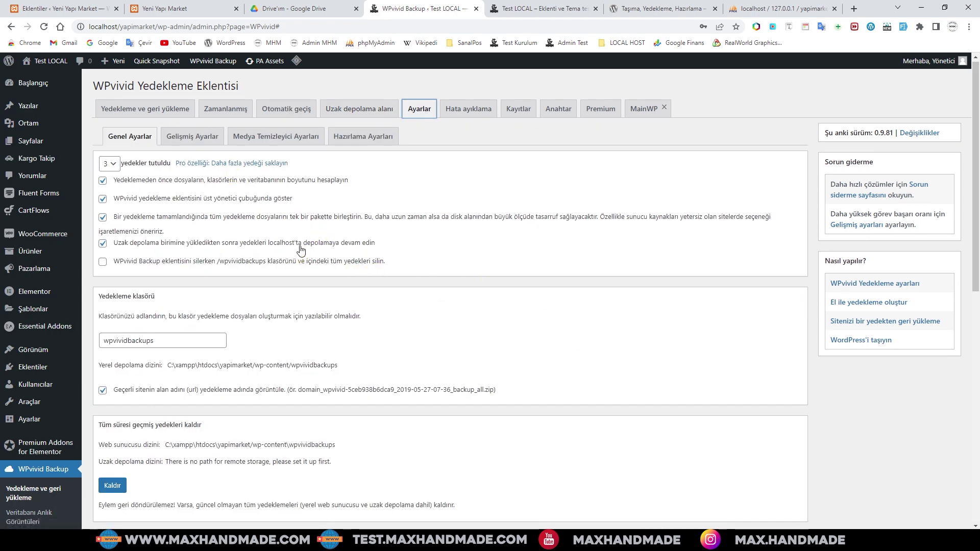
scroll(301, 250, up, 1)
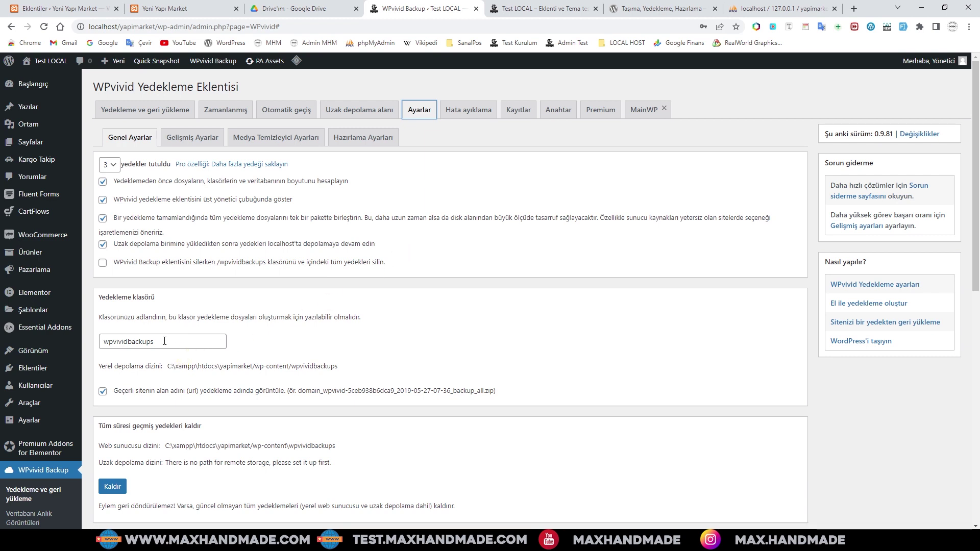
click(208, 342)
scroll(398, 328, down, 2)
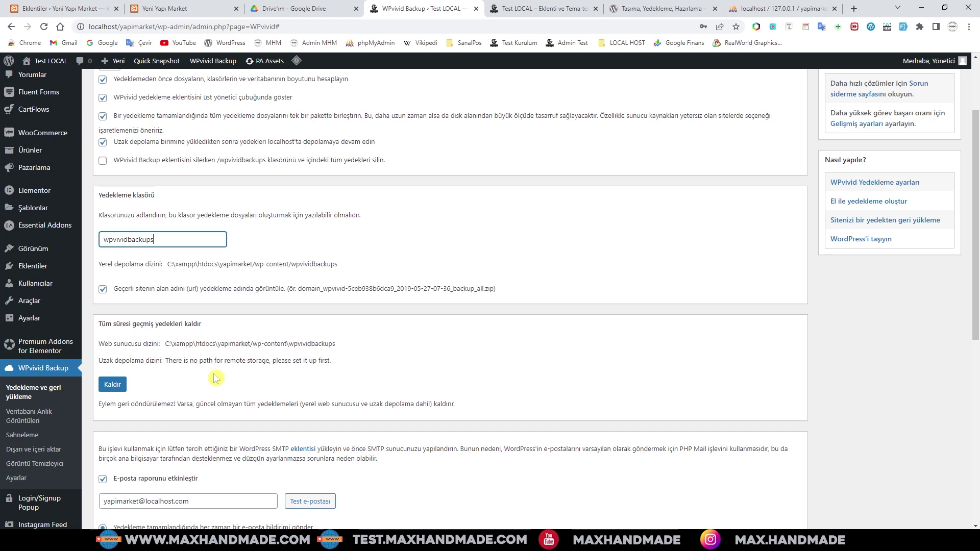
scroll(306, 388, down, 2)
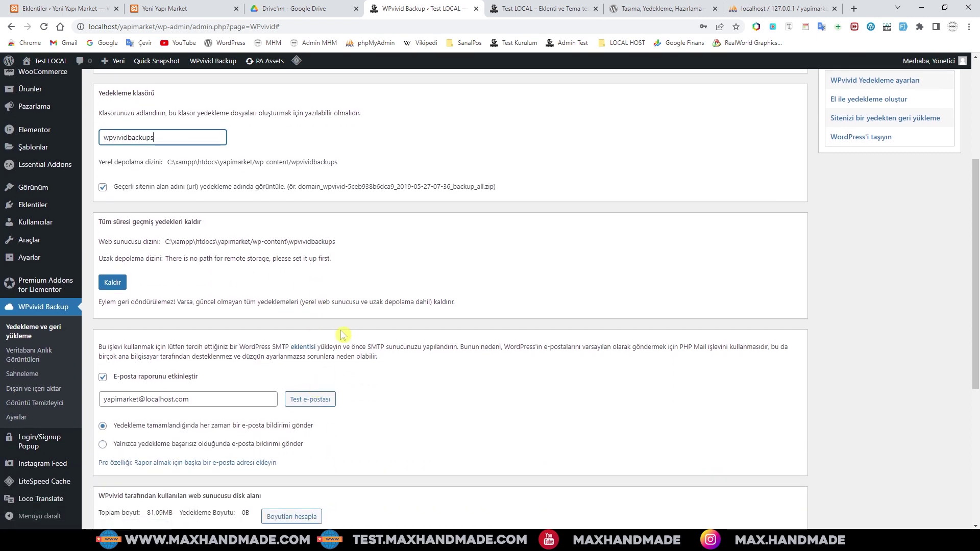
scroll(342, 334, up, 2)
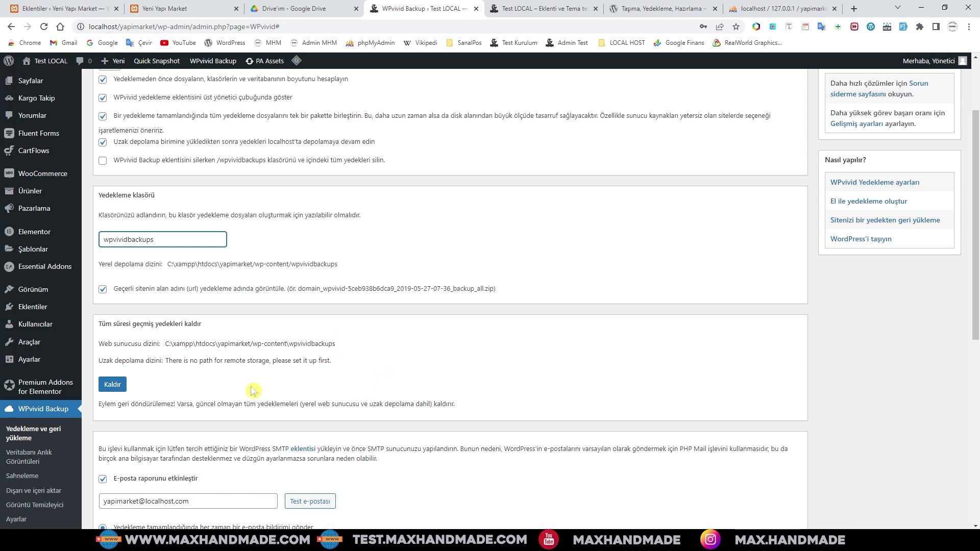
scroll(350, 373, down, 3)
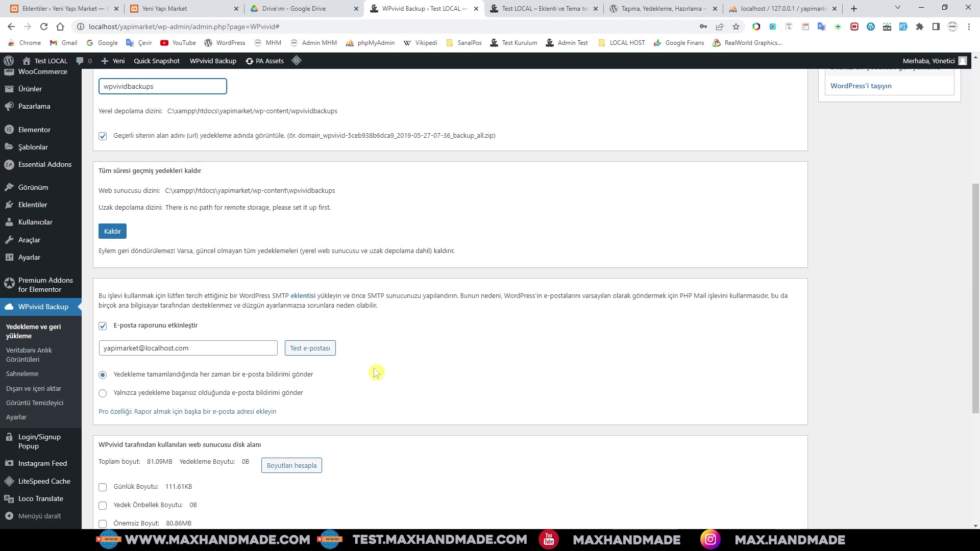
scroll(375, 372, down, 3)
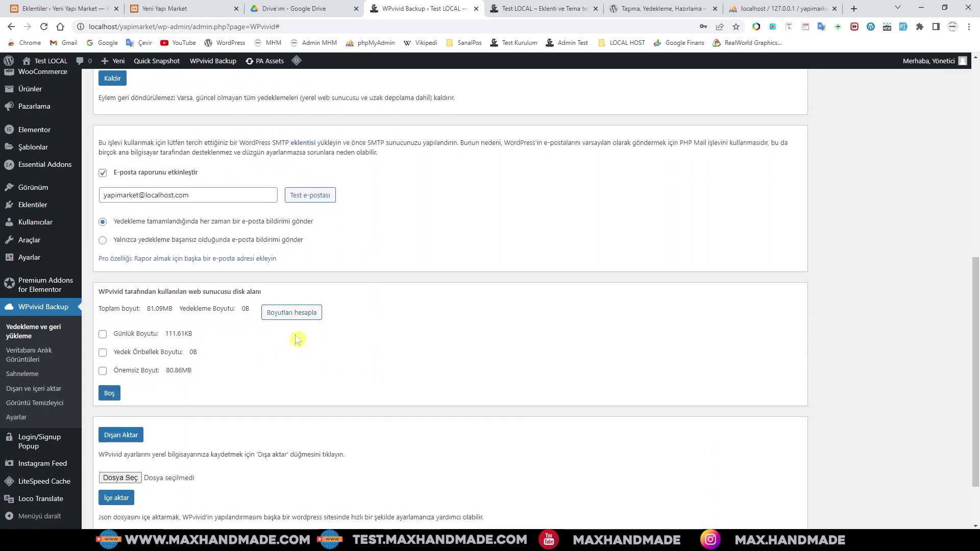
scroll(302, 342, down, 2)
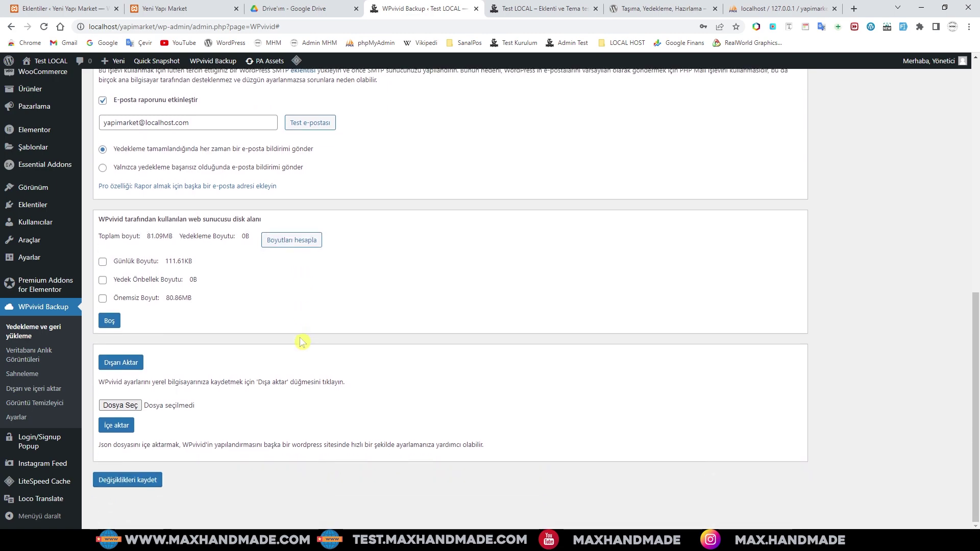
scroll(302, 342, up, 12)
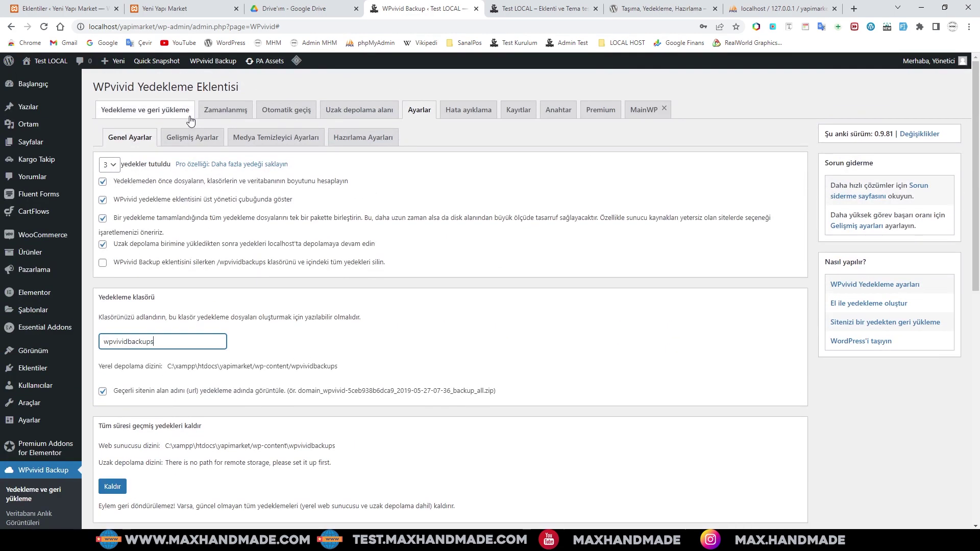
- Examine WPvivid's advanced settings, covering database access method, compression, file size limits, PHP timeouts and memory limits
click(191, 140)
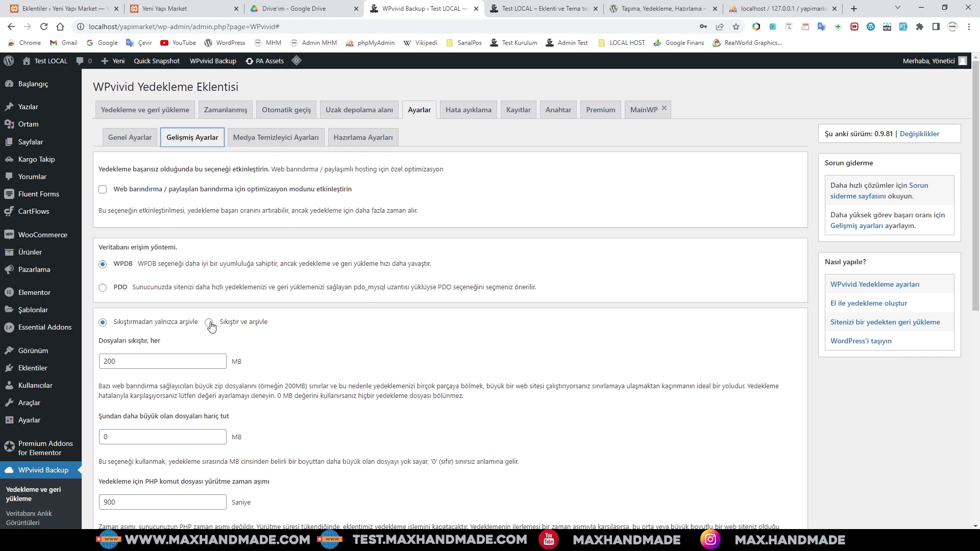
mouse_move(238, 326)
scroll(152, 331, down, 8)
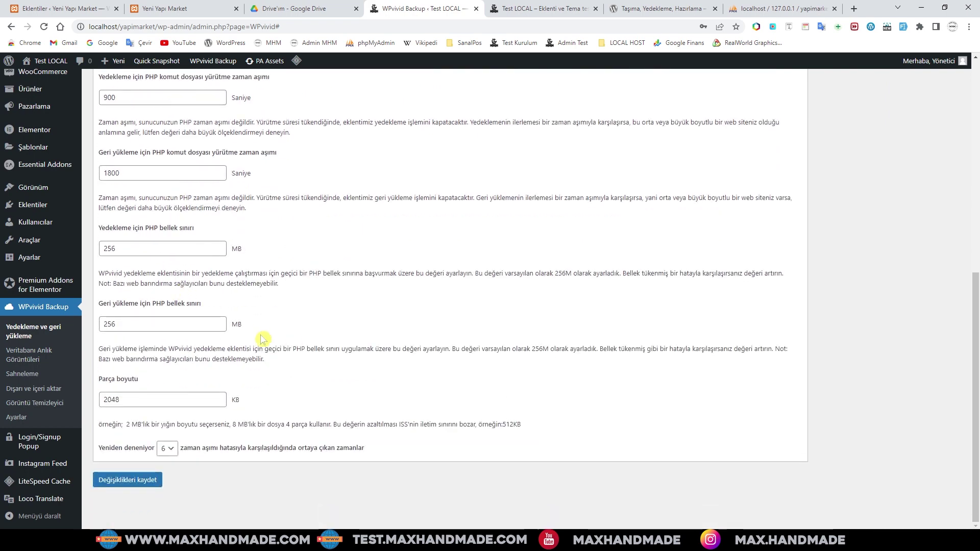
- Review WPvivid's media cleaner settings and staging settings, including copy counts, maximum file size, memory limit, timeout and request delay
scroll(210, 353, up, 5)
scroll(210, 353, up, 3)
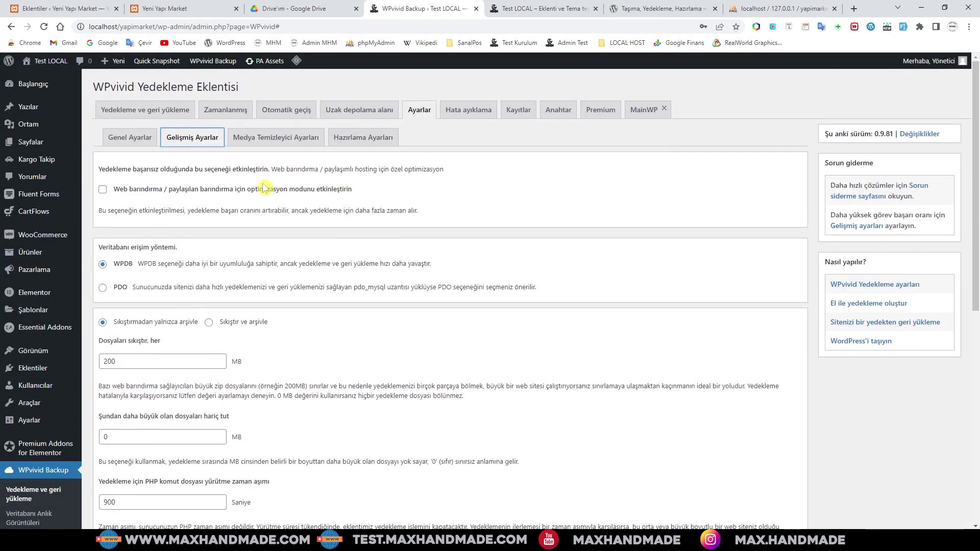
click(276, 137)
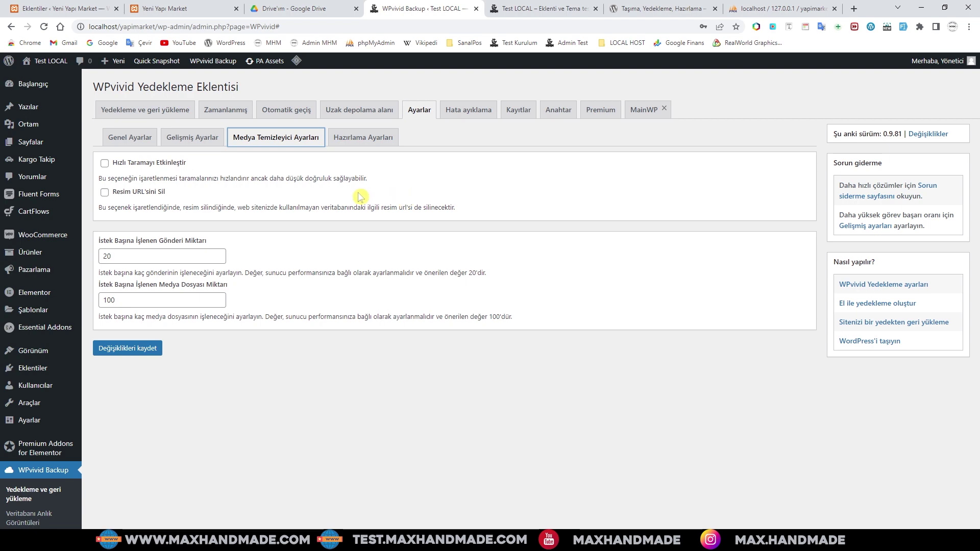
click(359, 144)
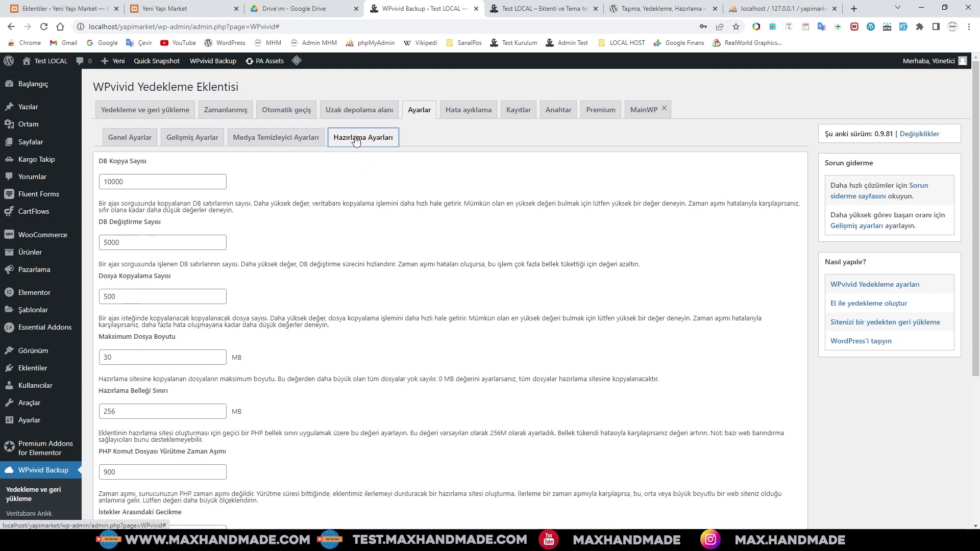
scroll(352, 258, down, 4)
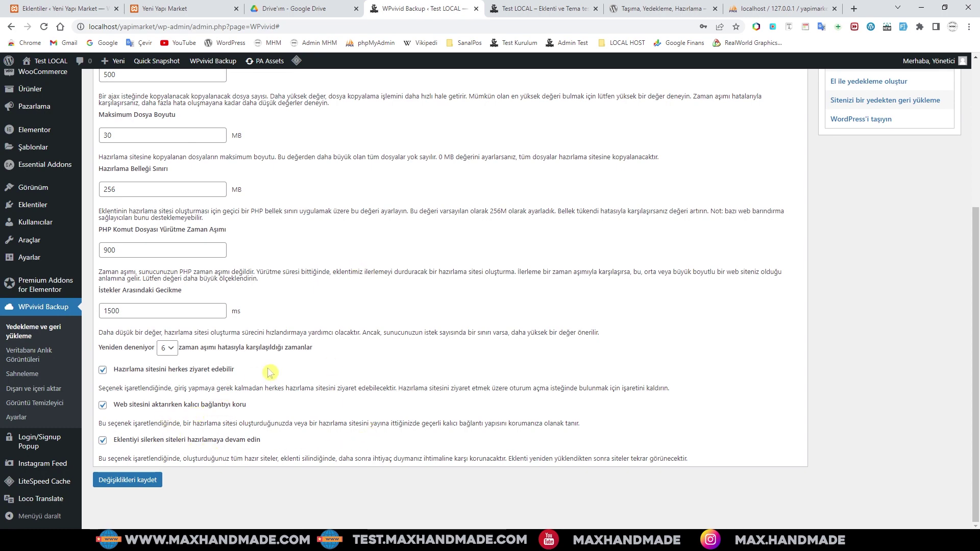
scroll(372, 346, up, 4)
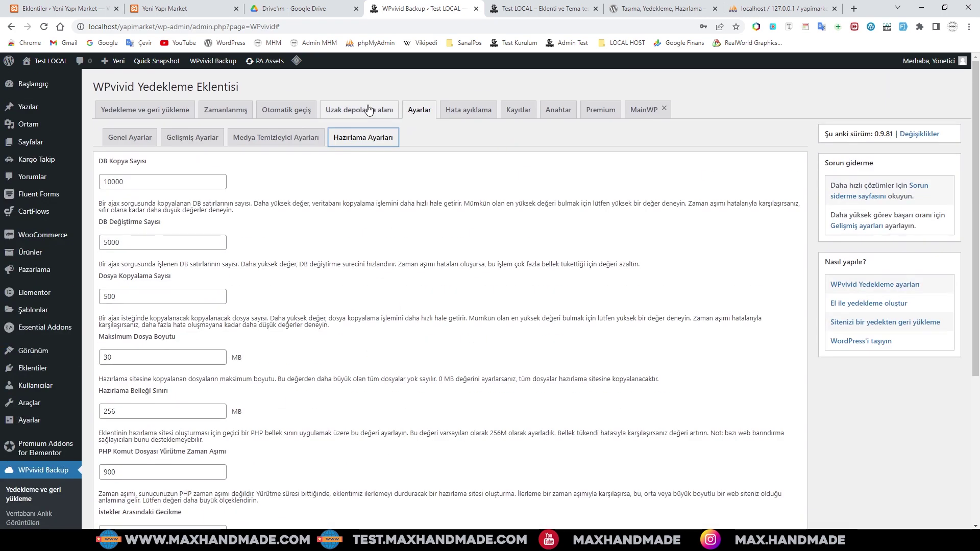
- Examine WPvivid's debug information page, followed by its backup and staging logs
click(465, 115)
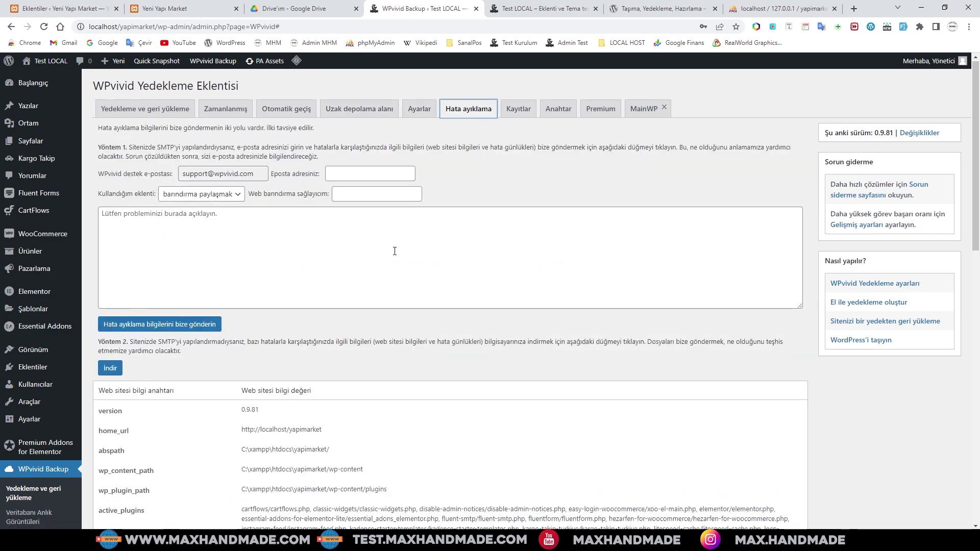
scroll(405, 258, down, 5)
scroll(466, 253, up, 5)
click(508, 113)
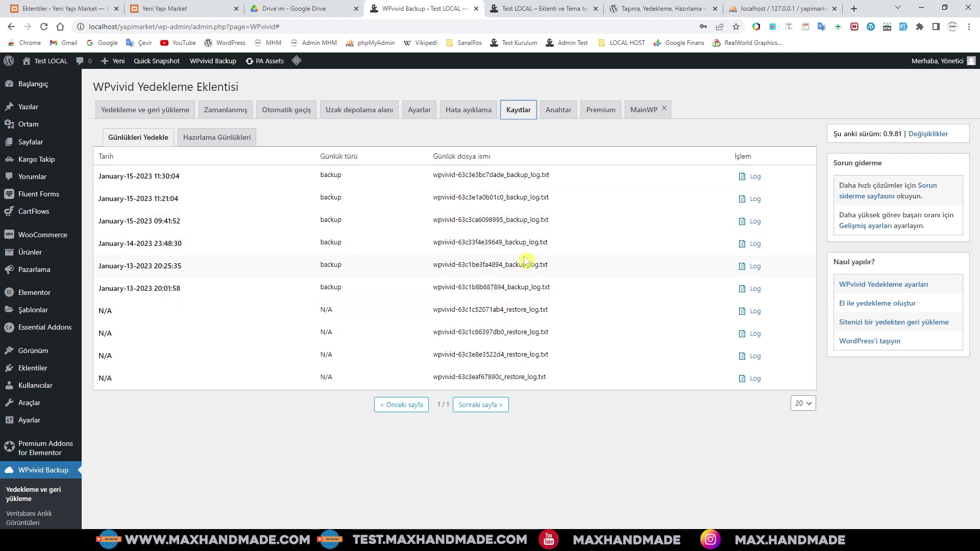
click(220, 142)
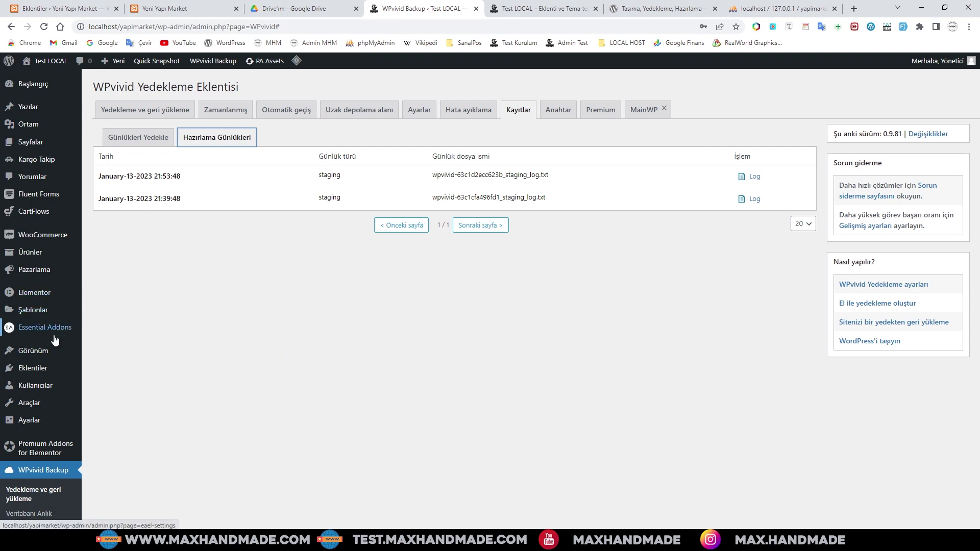
mouse_move(53, 447)
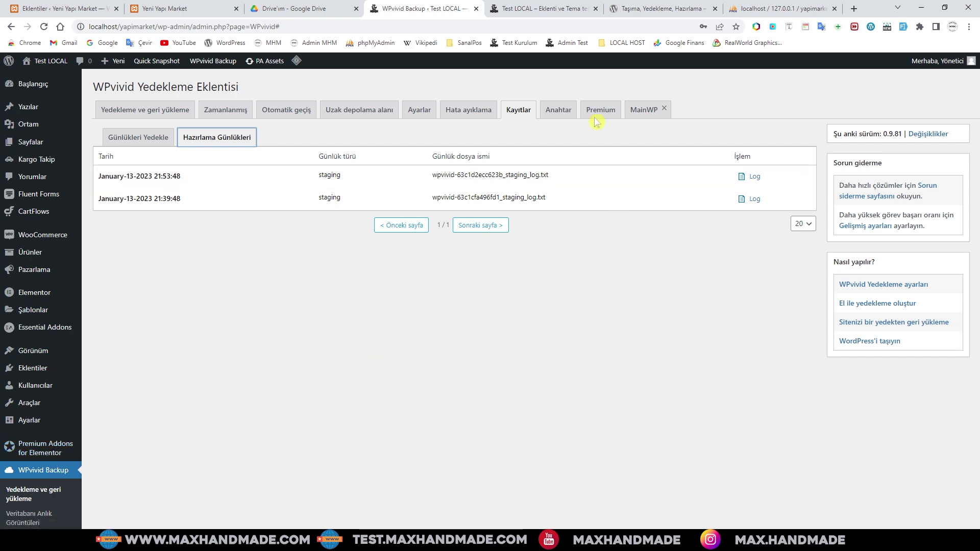
- Look over WPvivid's site key, Premium and MainWP pages, and return to the backup and restore page
click(566, 116)
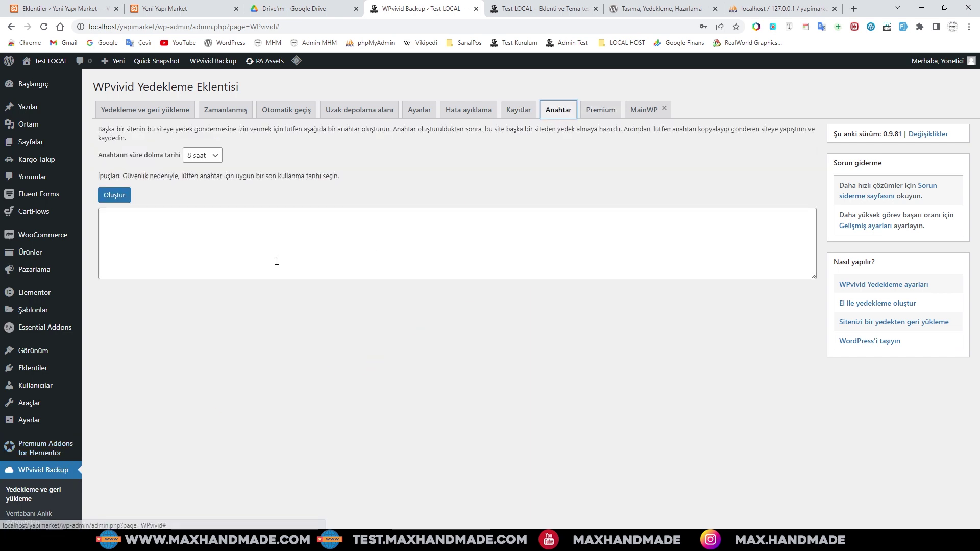
click(603, 114)
click(636, 113)
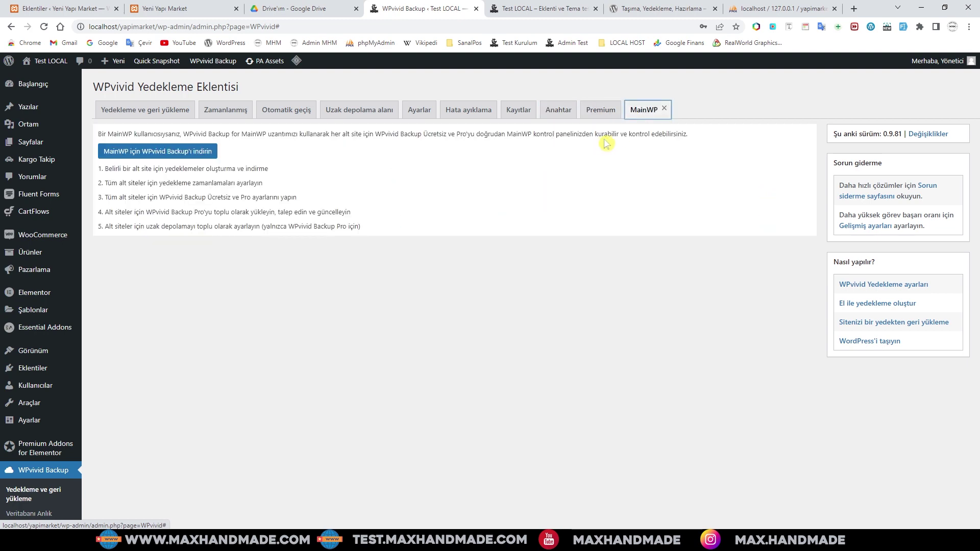
click(159, 113)
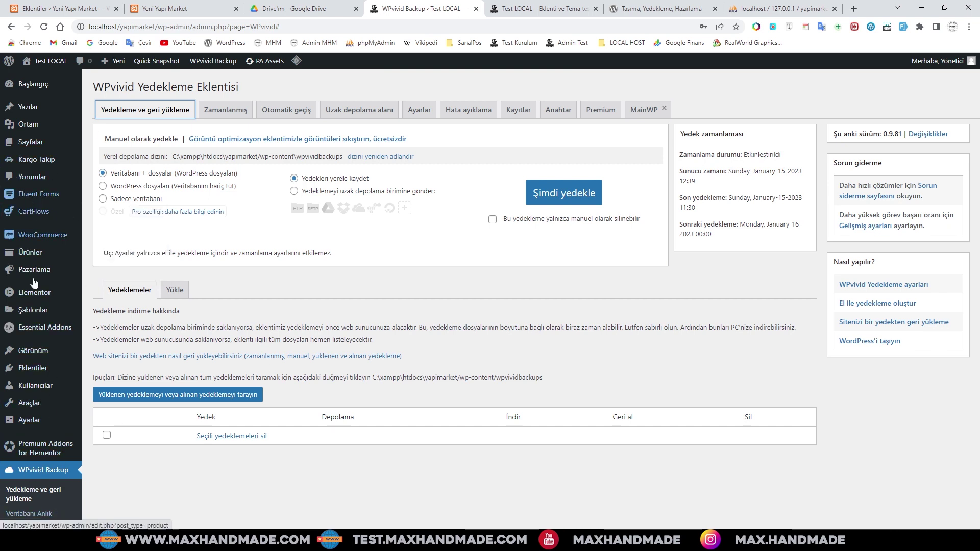
- Open WPvivid's database snapshots page, and switch to phpMyAdmin to examine the full list of tables in yapimarketdb
click(27, 517)
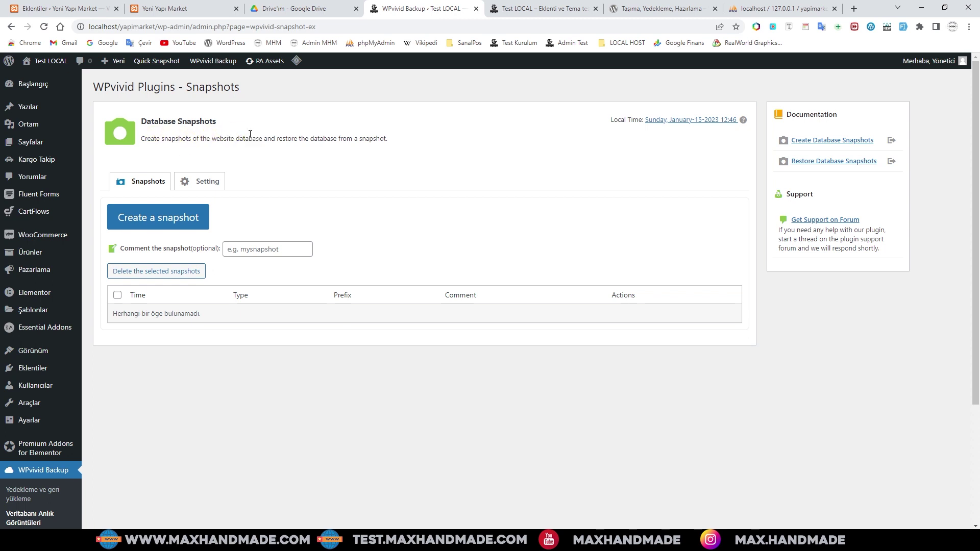
click(781, 8)
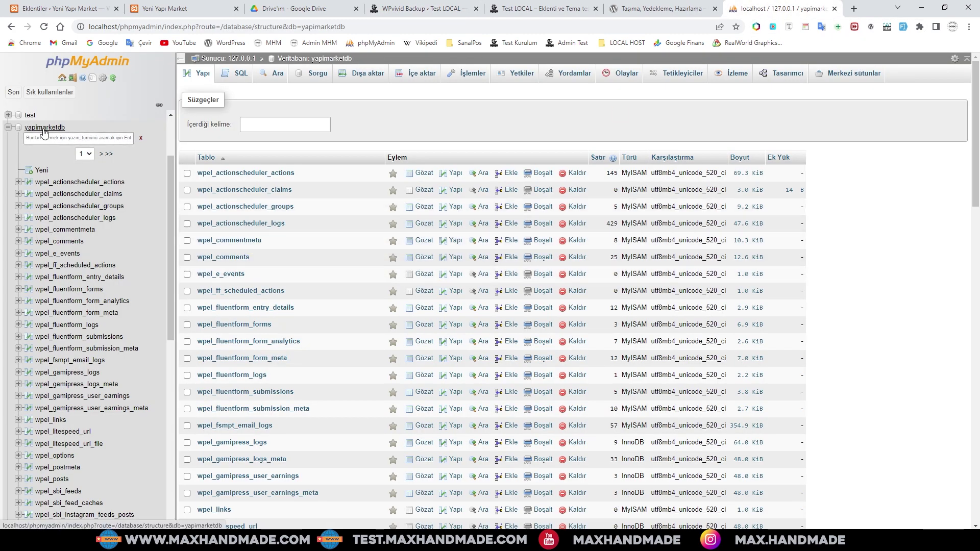
scroll(651, 276, down, 2)
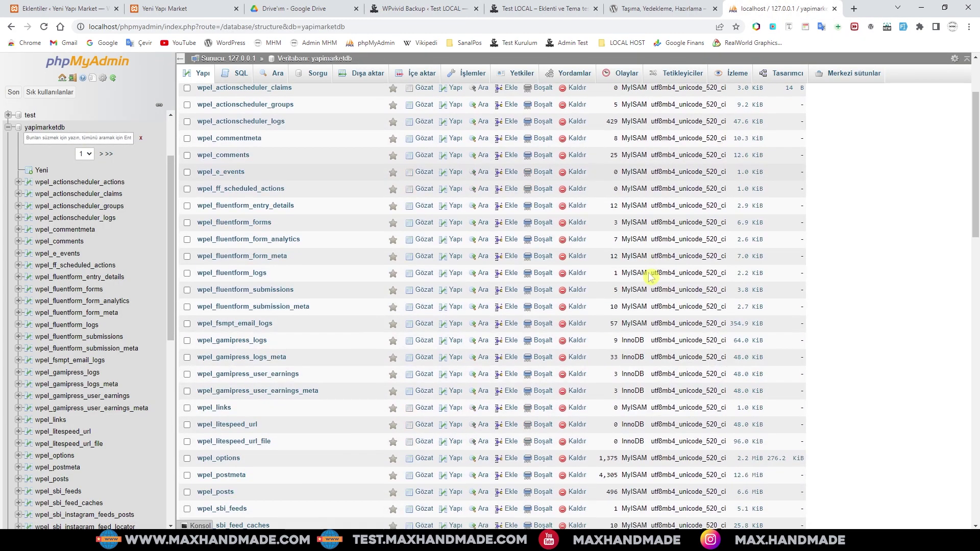
scroll(586, 262, down, 16)
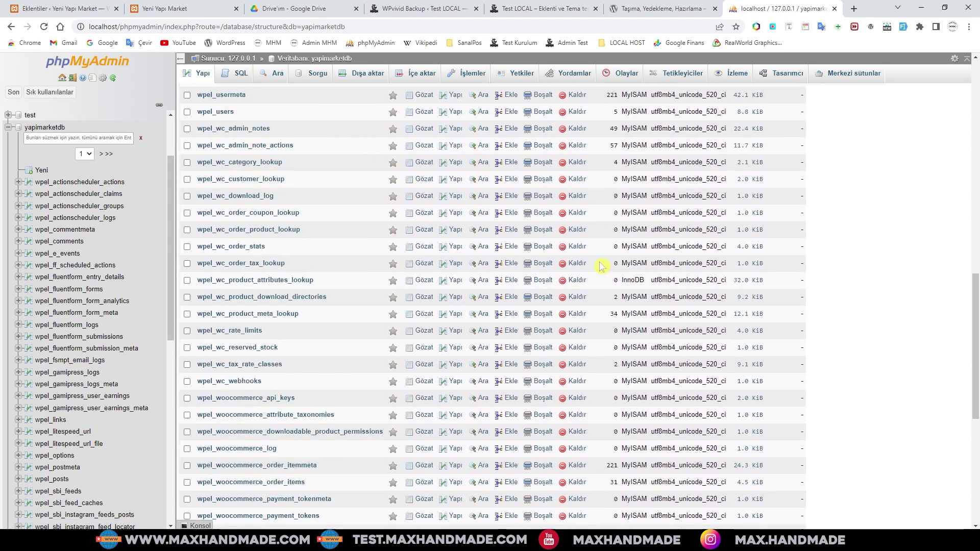
scroll(504, 338, down, 3)
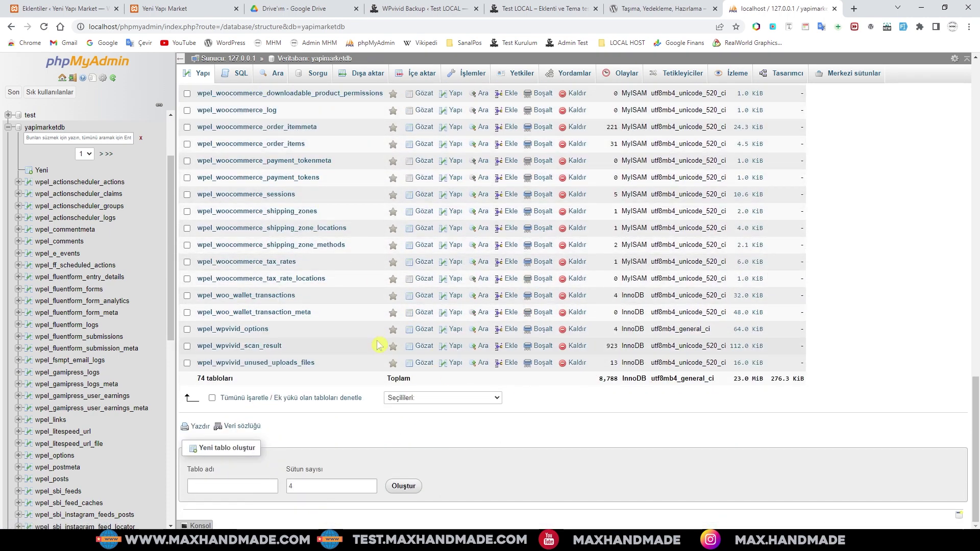
scroll(628, 339, up, 10)
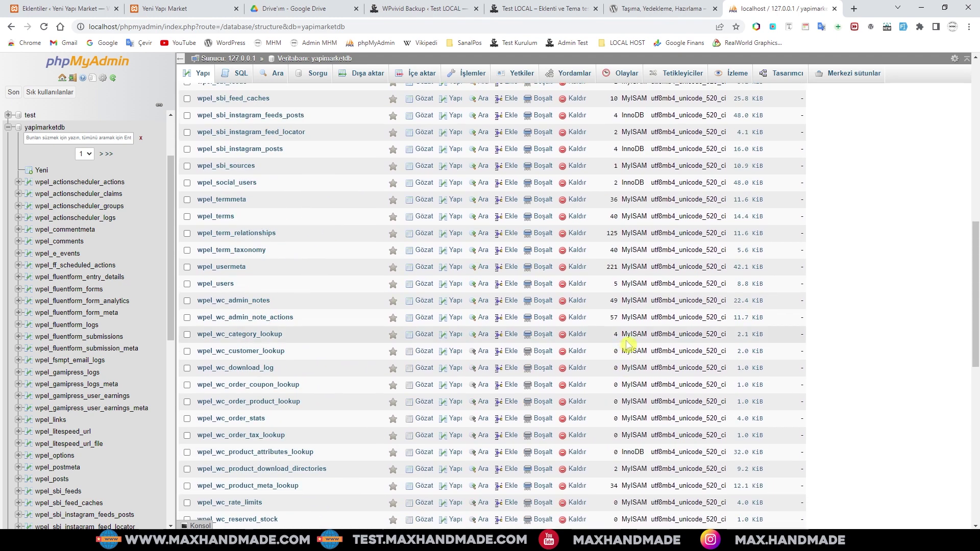
scroll(562, 327, up, 4)
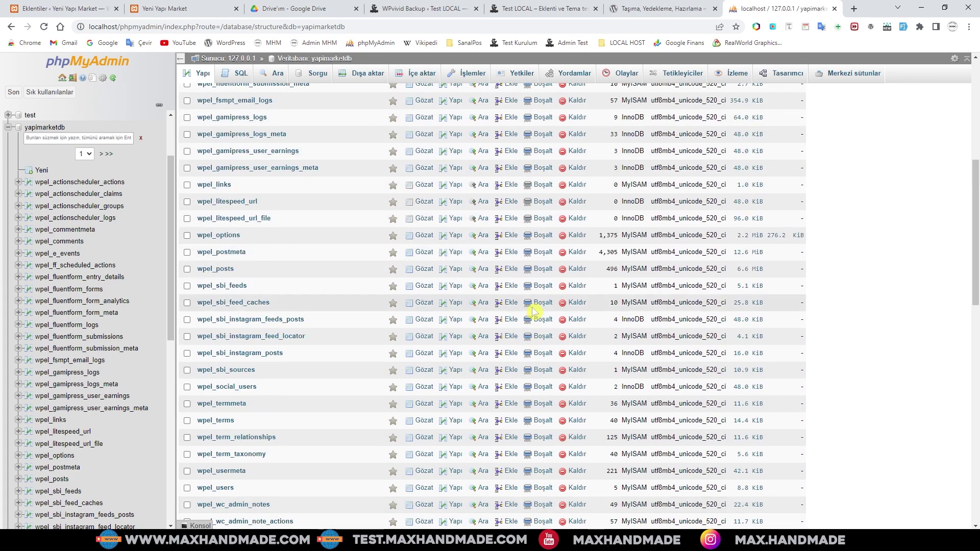
scroll(541, 296, up, 6)
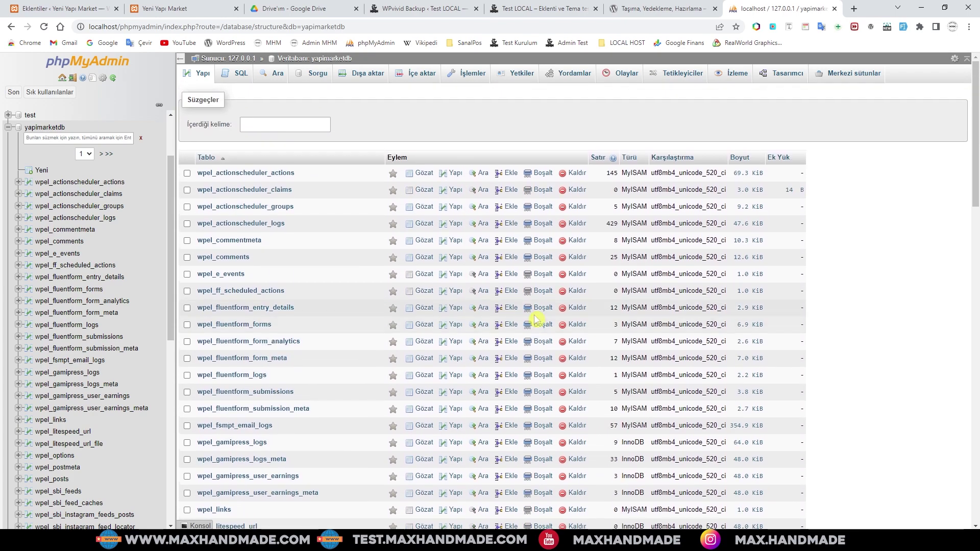
scroll(535, 319, down, 20)
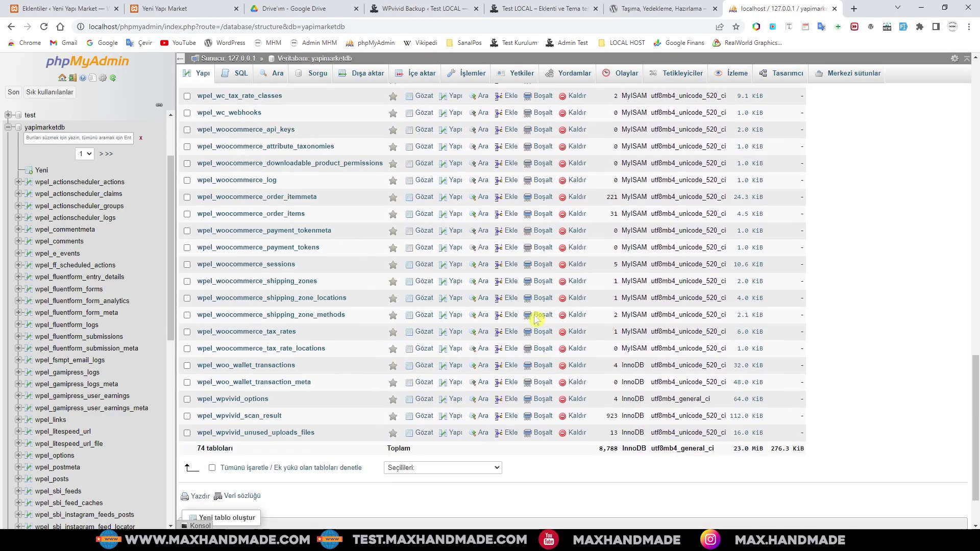
scroll(534, 320, up, 3)
scroll(535, 319, down, 2)
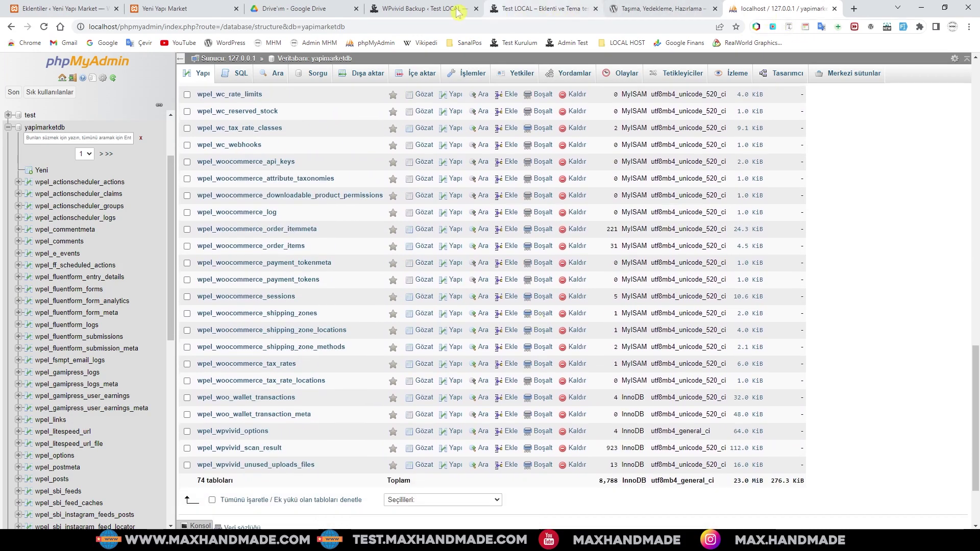
- Switch back to WPvivid's database snapshots and review the snapshot creation options, retention limit and quick snapshot setting
click(417, 10)
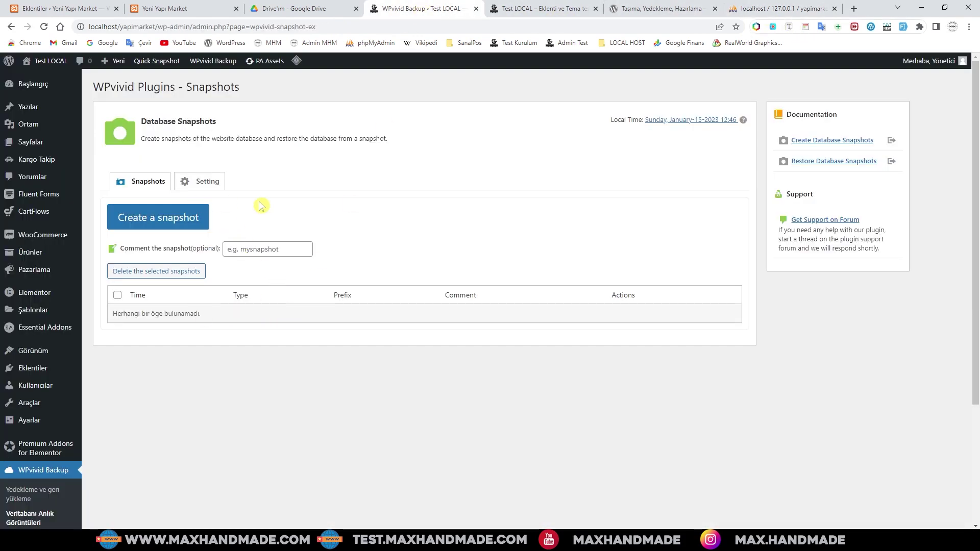
click(171, 205)
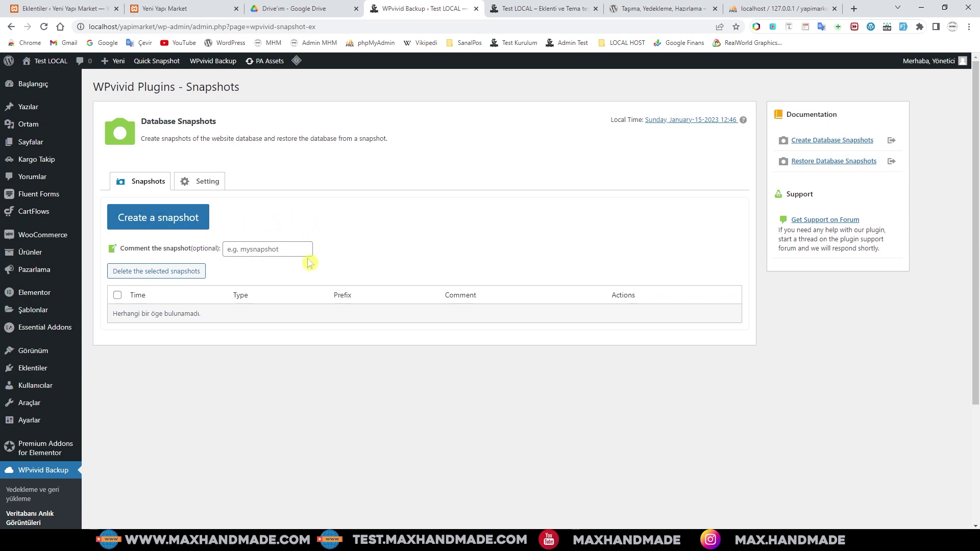
click(206, 181)
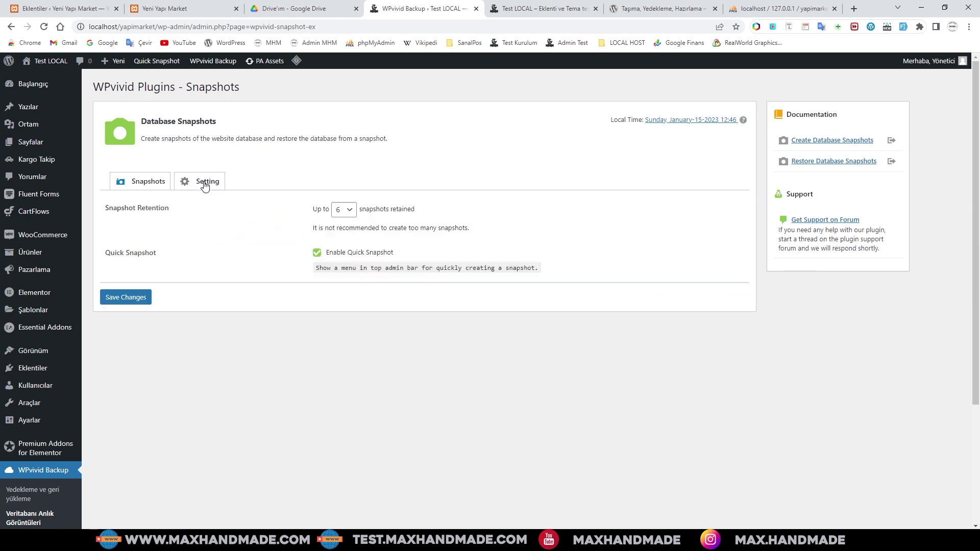
scroll(208, 234, down, 2)
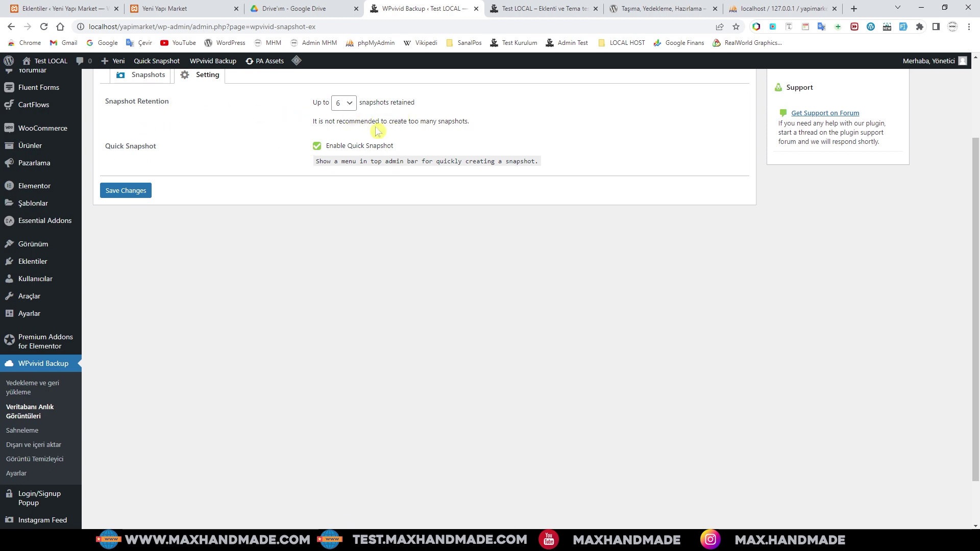
scroll(416, 140, up, 2)
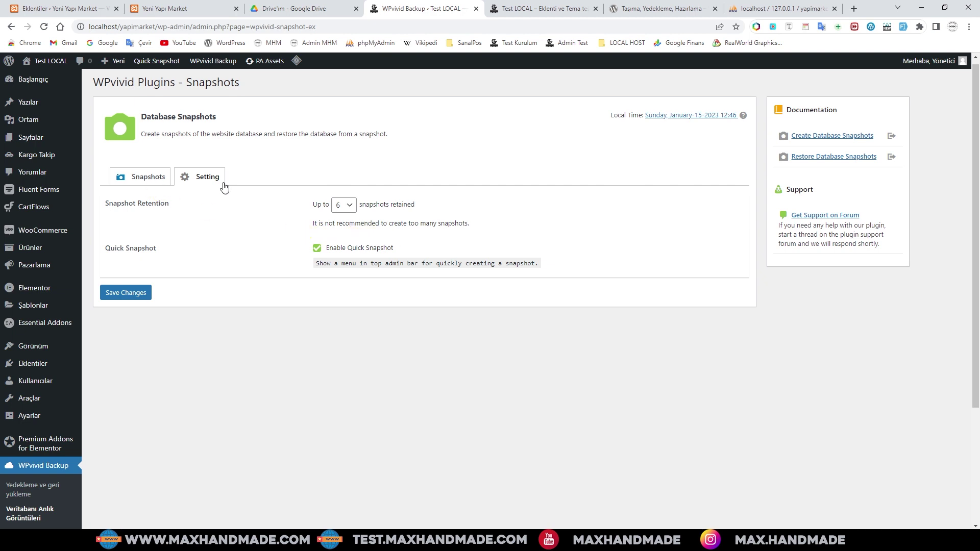
click(146, 177)
scroll(221, 193, down, 2)
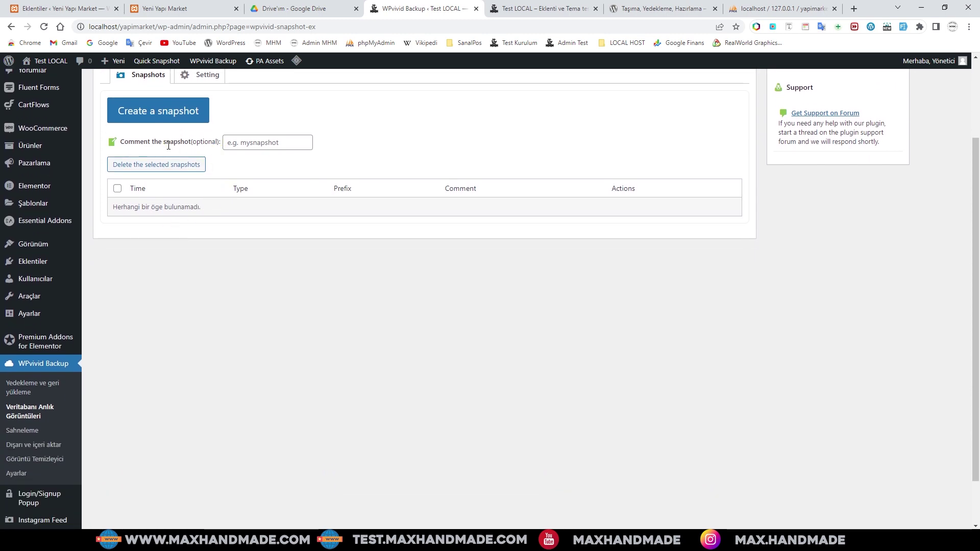
- Look through the yapimarketdb tables in phpMyAdmin again, and return to WPvivid's database snapshots page
click(762, 9)
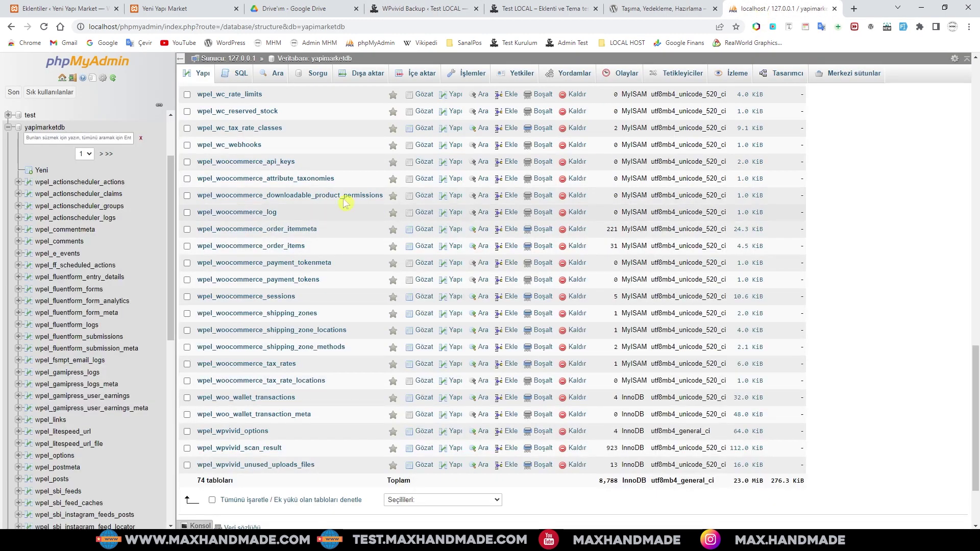
scroll(269, 147, up, 3)
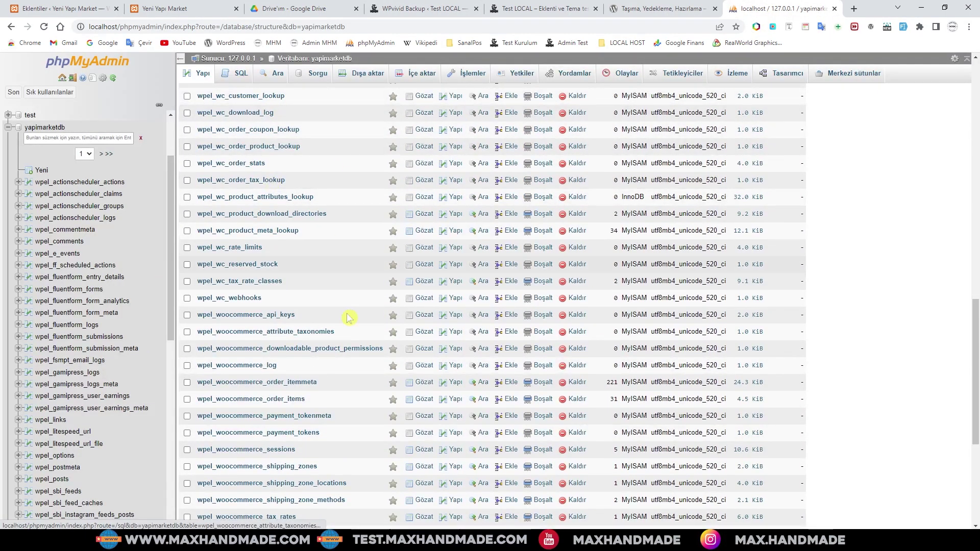
scroll(293, 209, up, 9)
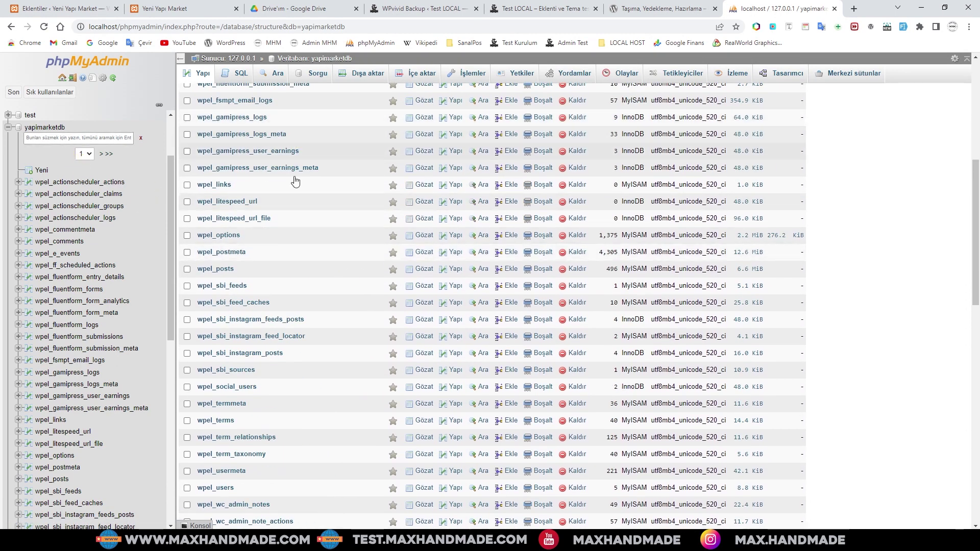
scroll(301, 242, up, 6)
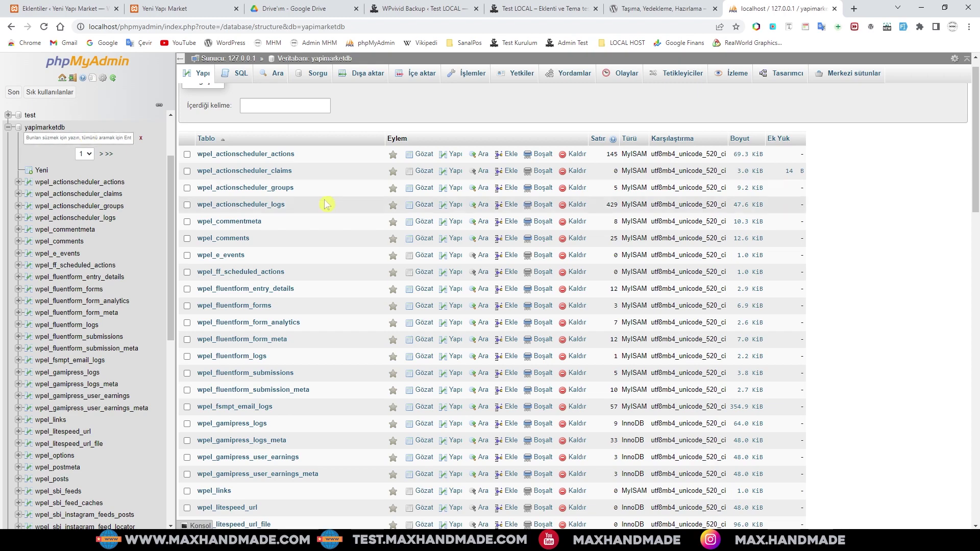
scroll(316, 205, down, 20)
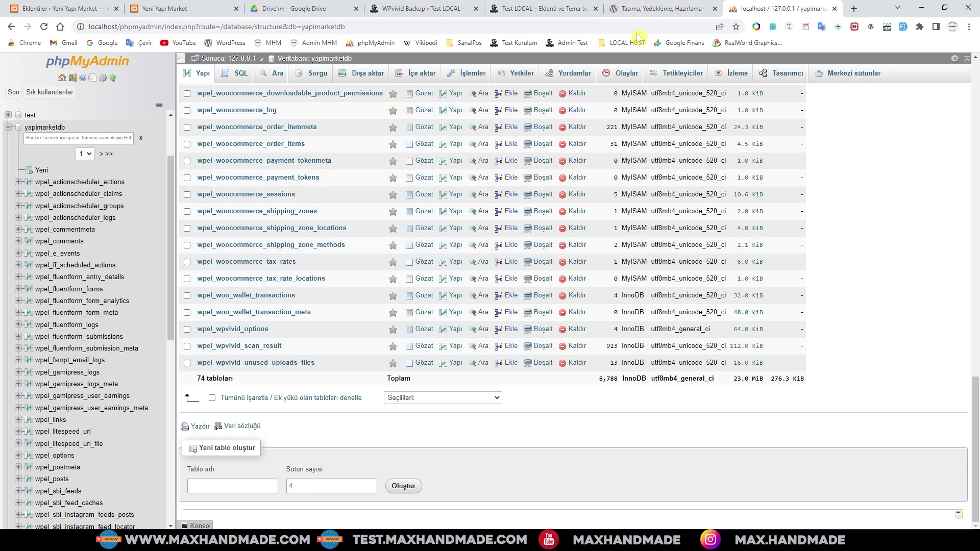
click(445, 7)
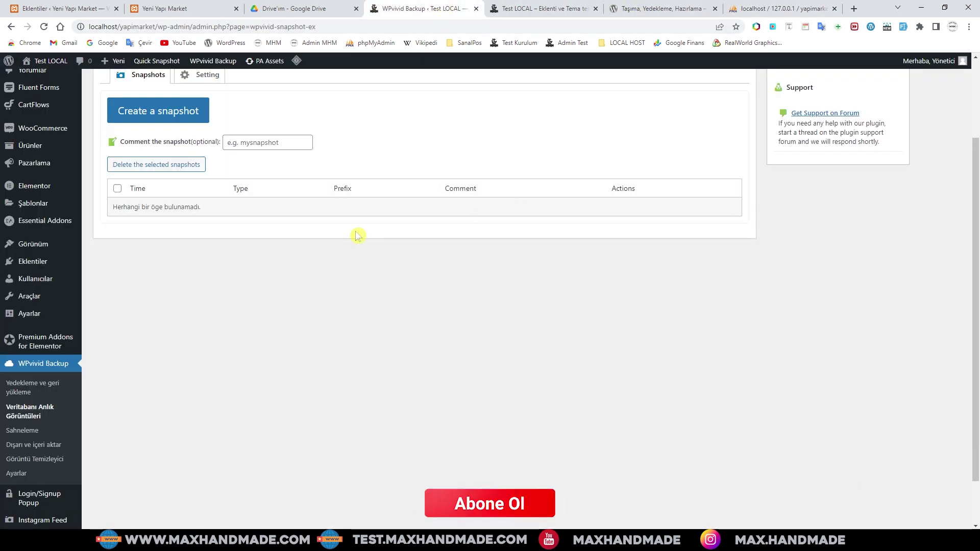
scroll(398, 251, up, 2)
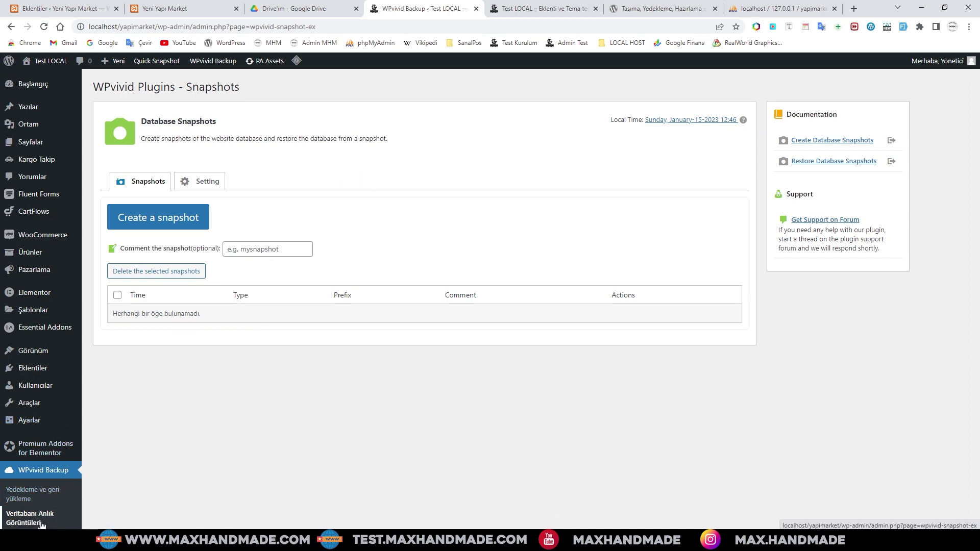
- Open WPvivid's staging page and display the form for creating a staging site
click(53, 481)
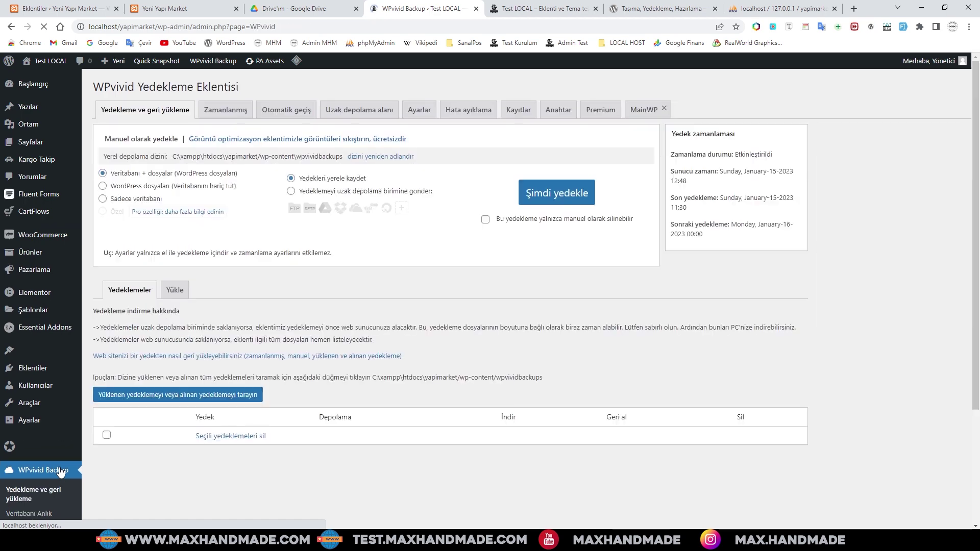
scroll(59, 472, down, 3)
click(21, 389)
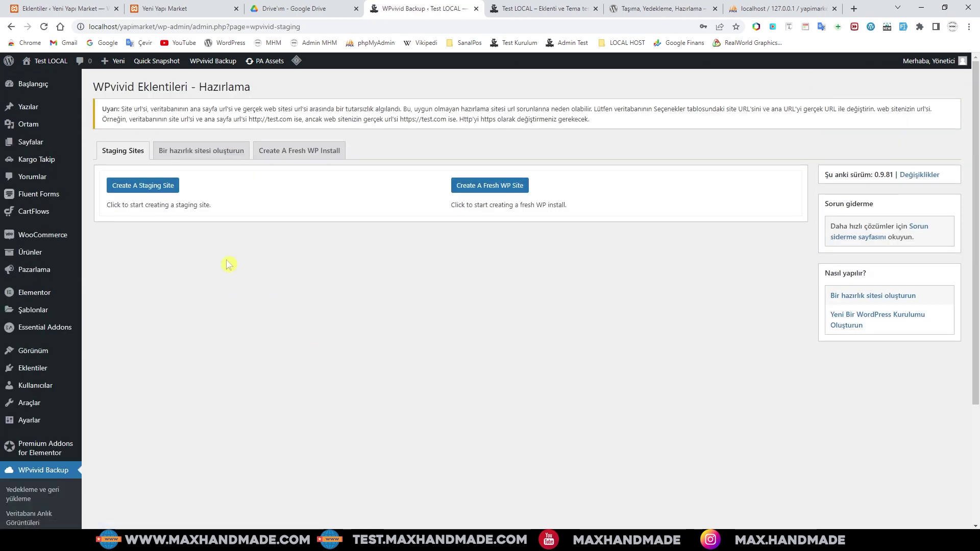
click(195, 151)
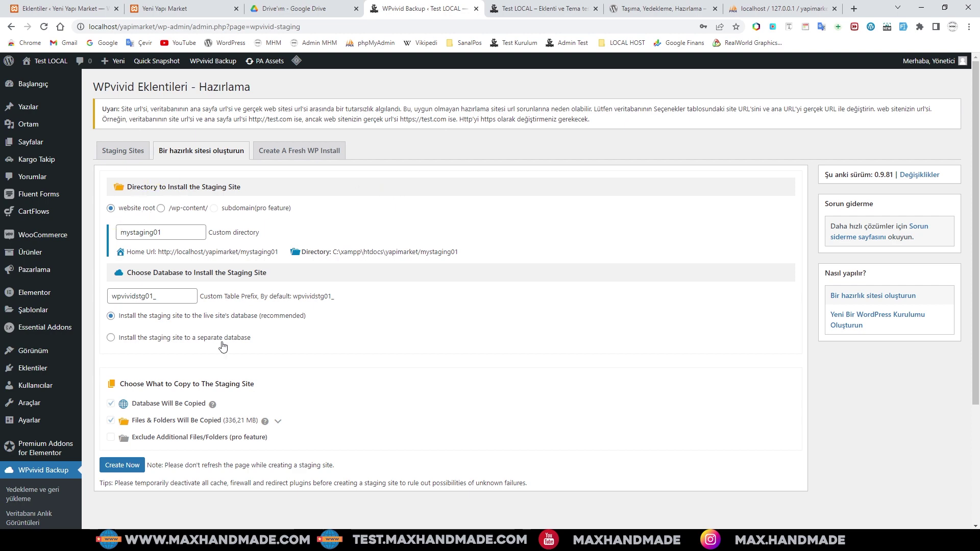
- Switch to File Explorer, look over the htdocs and yapimarket folders, and place the window beside the staging form
mouse_move(238, 541)
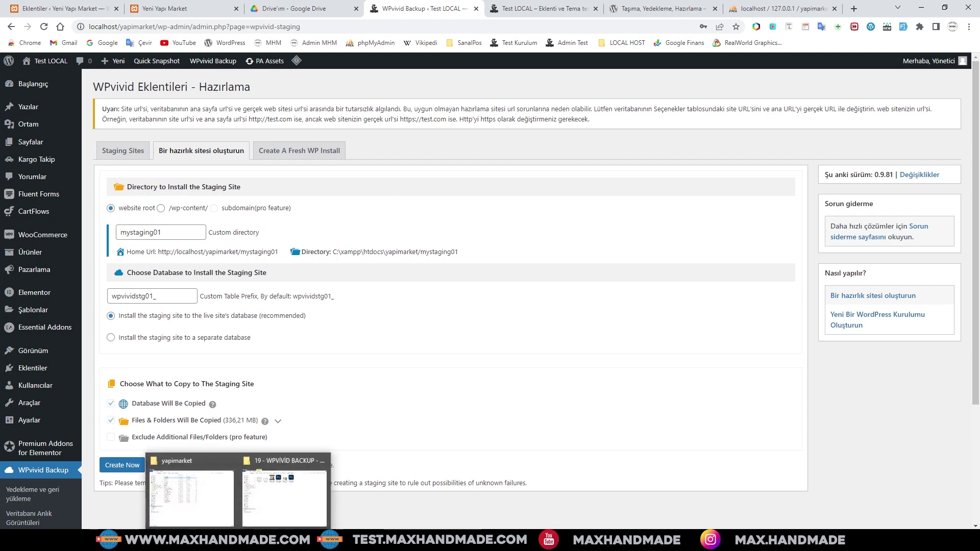
click(192, 495)
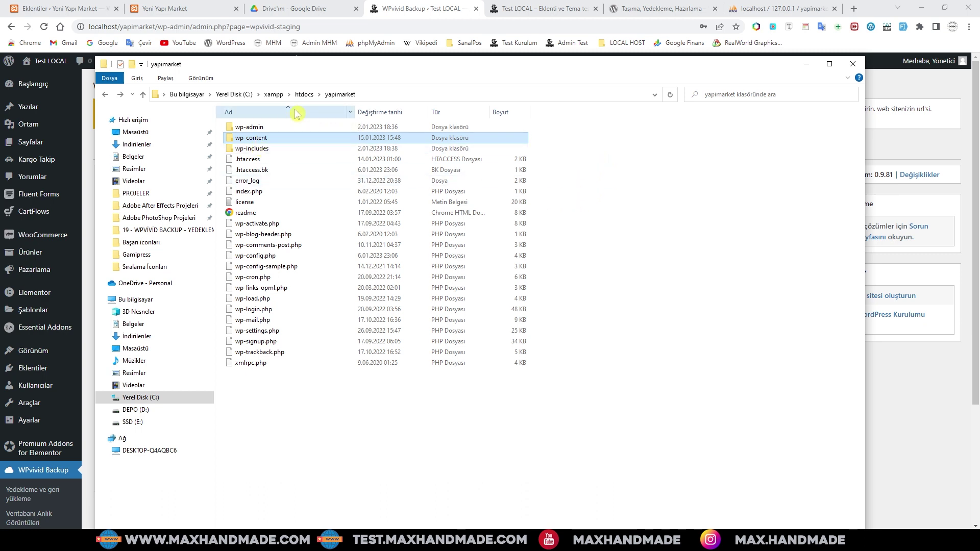
click(304, 96)
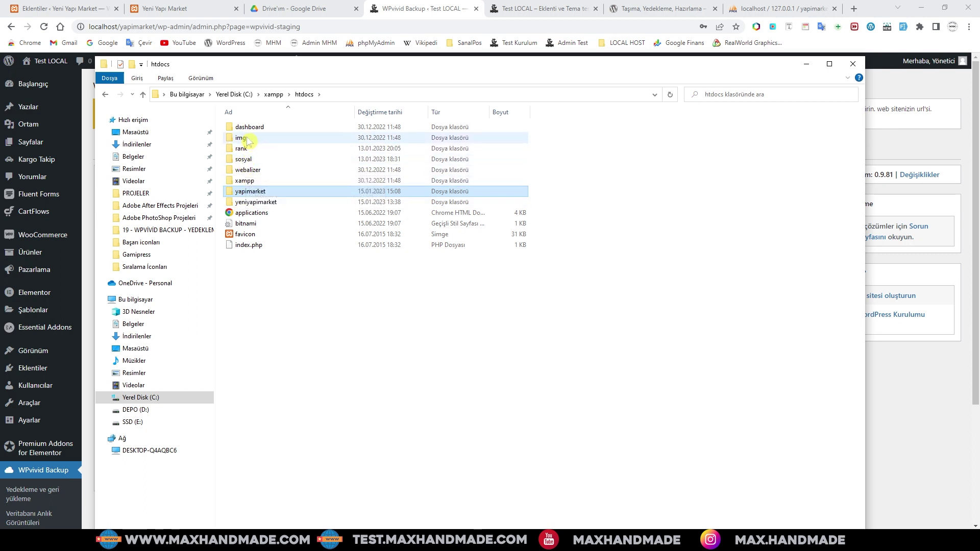
double_click(250, 193)
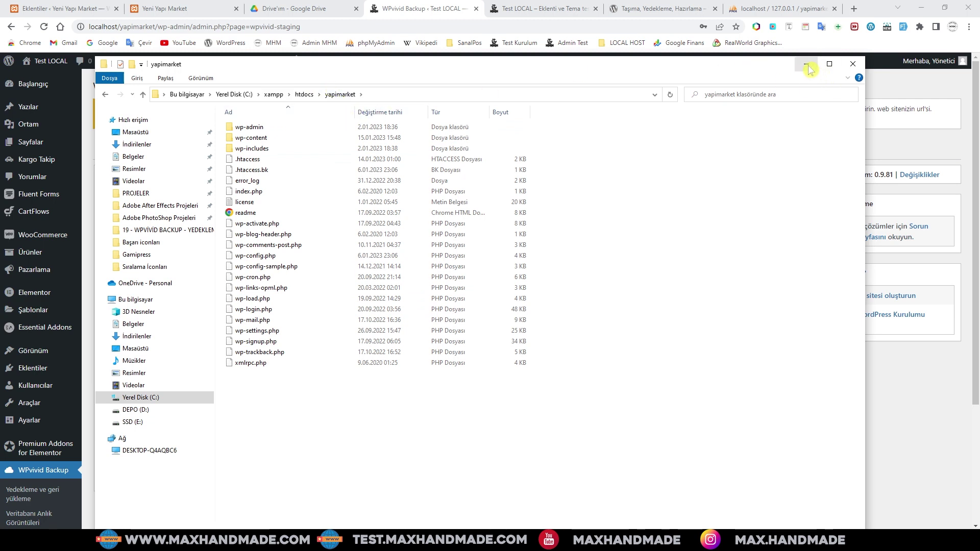
drag(628, 71, 811, 73)
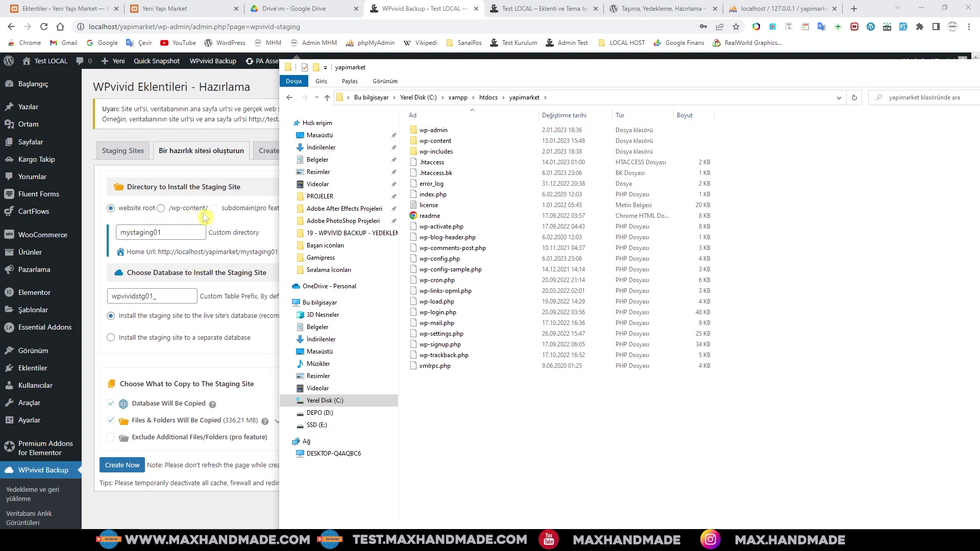
- Look inside yapimarket's wp-content folder, return to the yapimarket folder, and minimize File Explorer
click(414, 144)
double_click(414, 145)
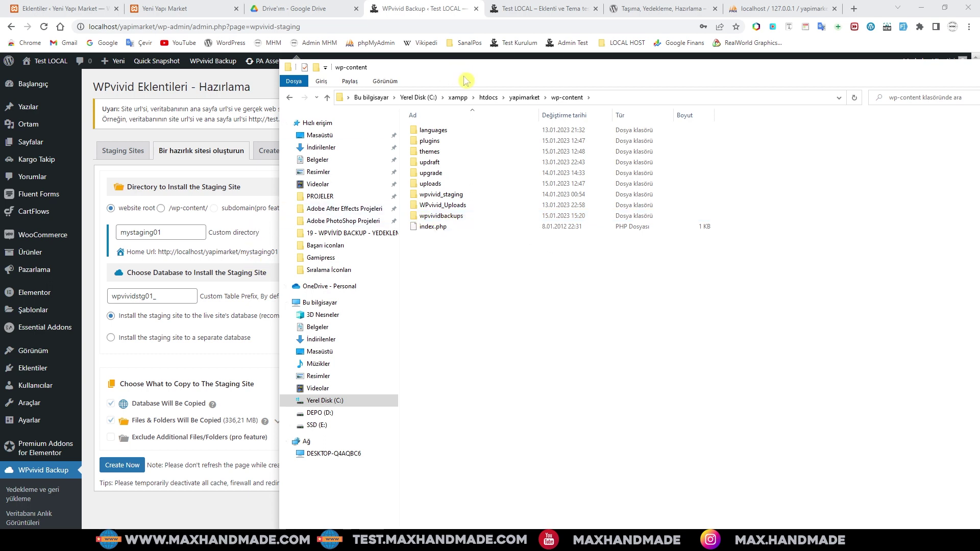
drag(482, 68, 596, 84)
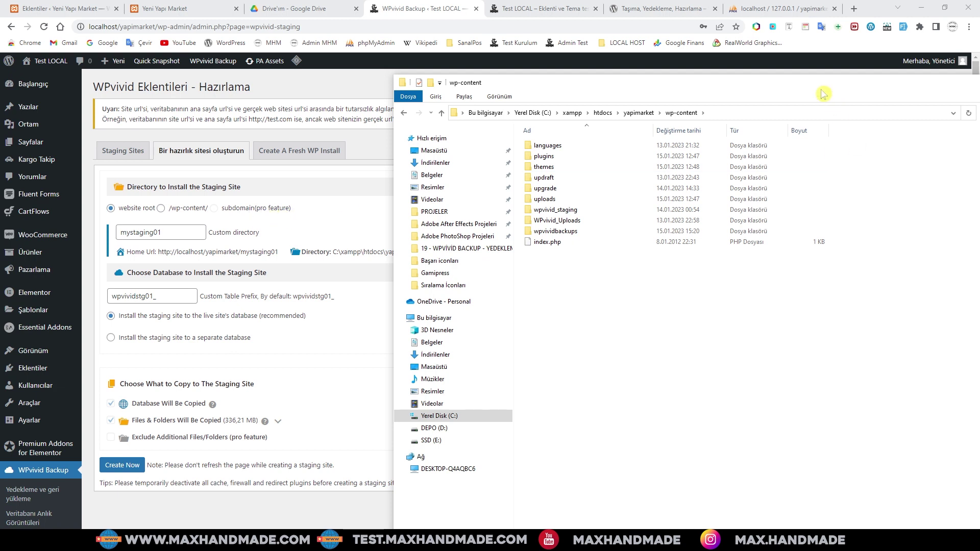
drag(822, 90, 638, 74)
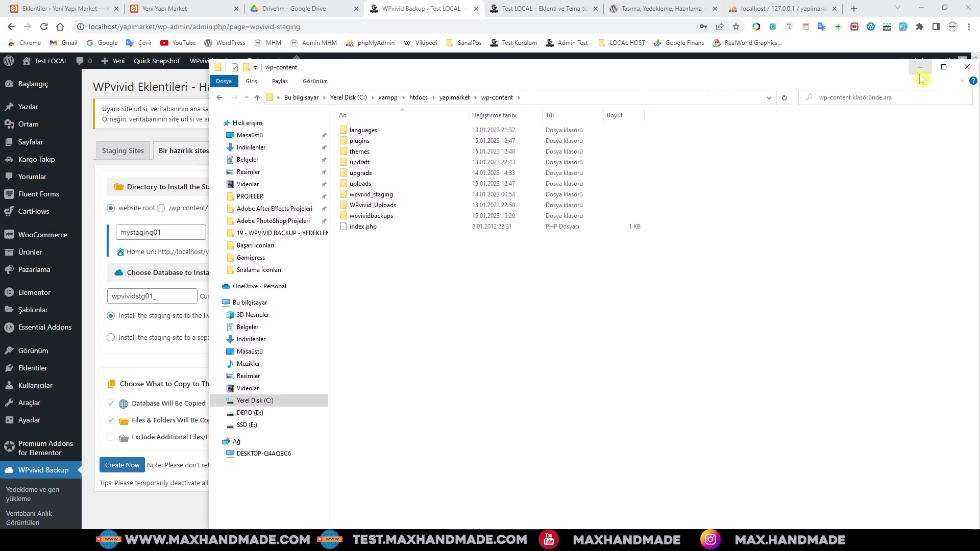
click(451, 98)
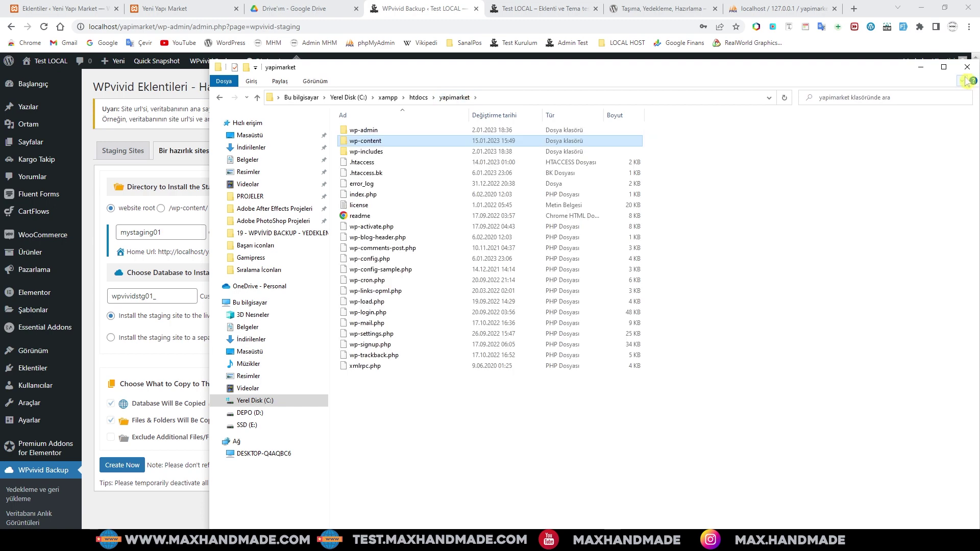
click(921, 67)
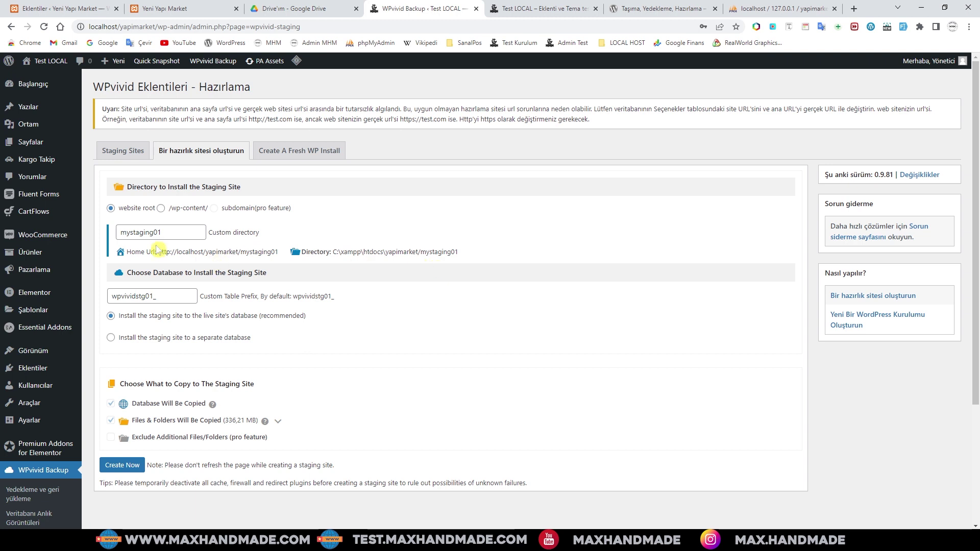
- Check the staging directory and home URL, try the /wp-content/ location, and set it back to website root
drag(167, 234, 120, 232)
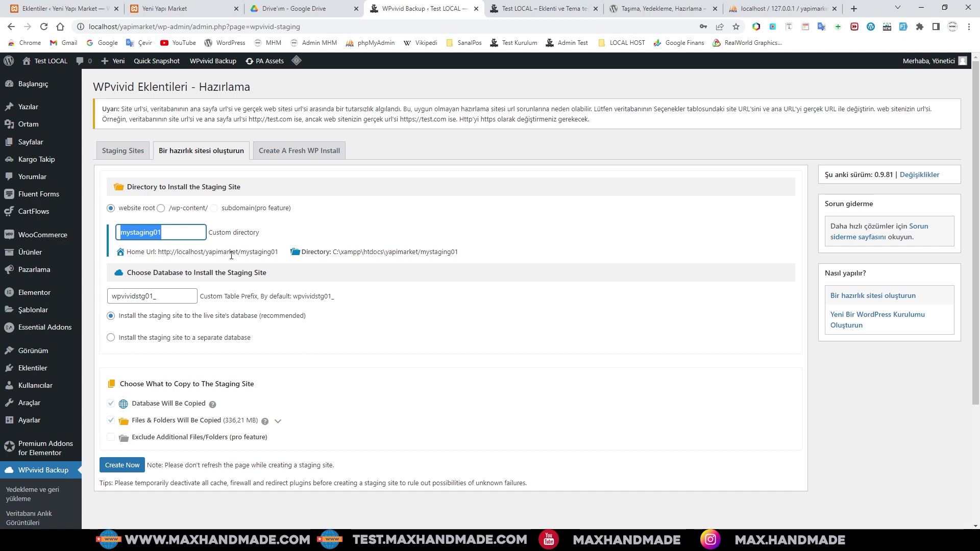
drag(239, 251, 162, 254)
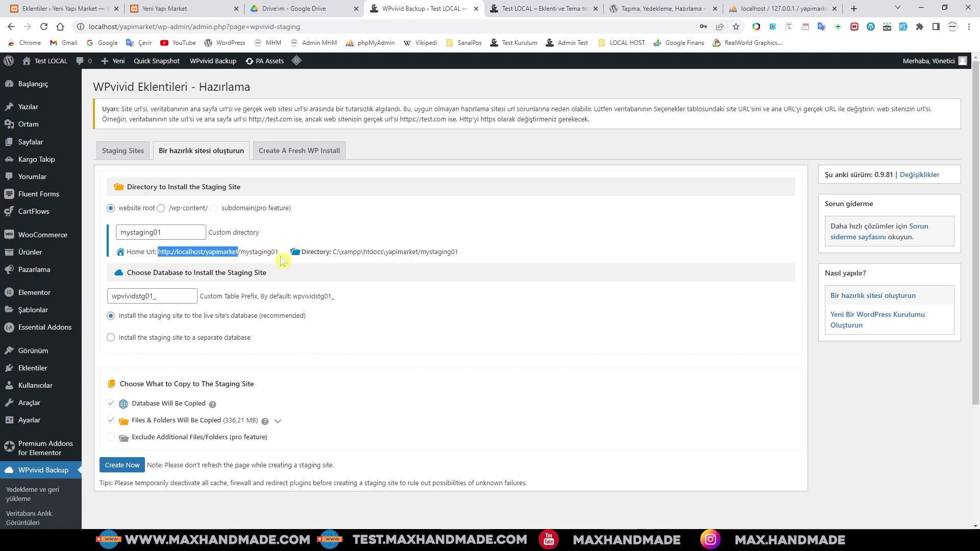
click(160, 208)
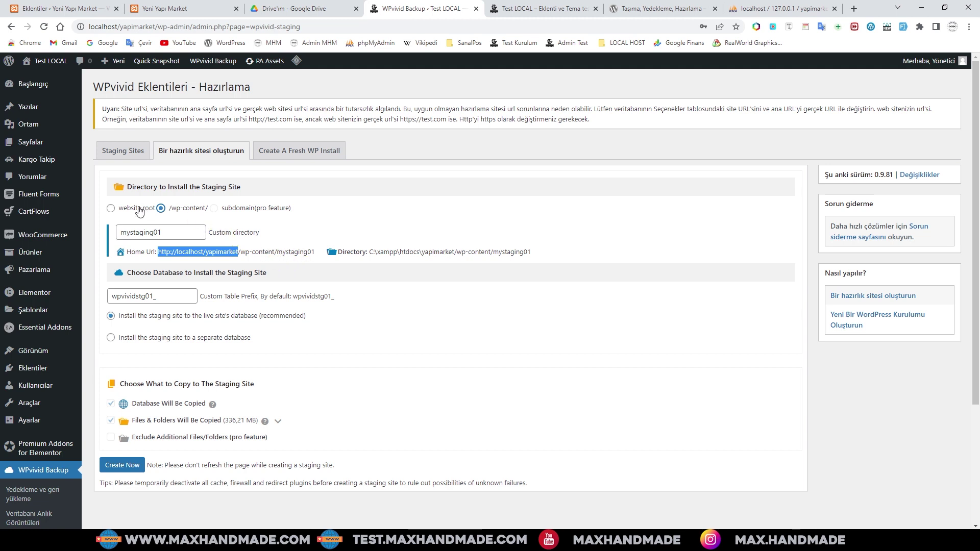
click(111, 208)
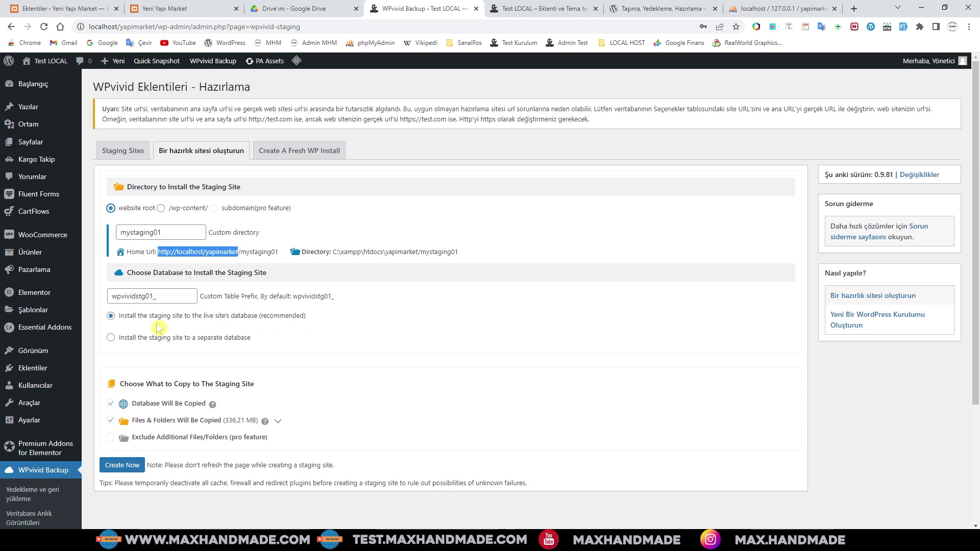
- Switch to phpMyAdmin to examine the table names and prefixes in yapimarketdb, and return to WPvivid's staging form
click(766, 13)
scroll(516, 322, up, 5)
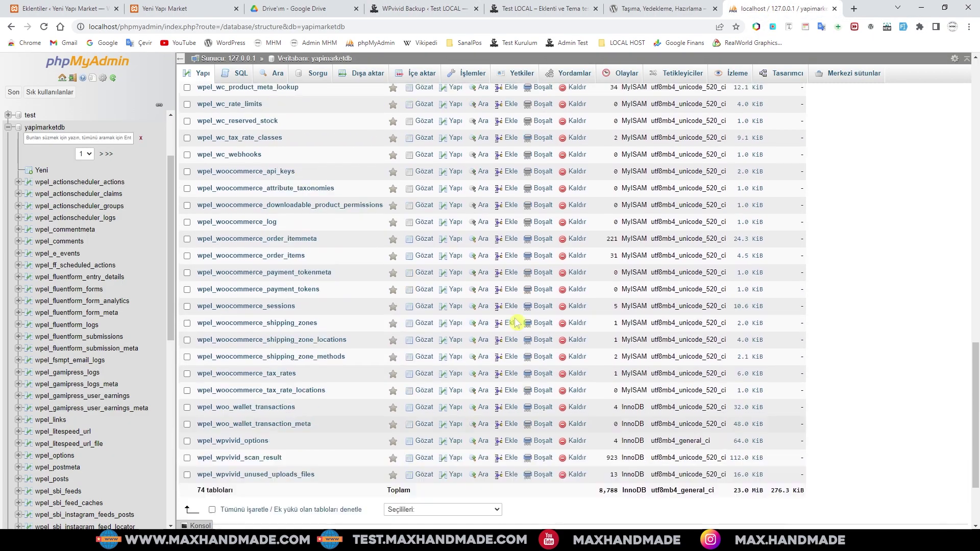
scroll(517, 322, up, 15)
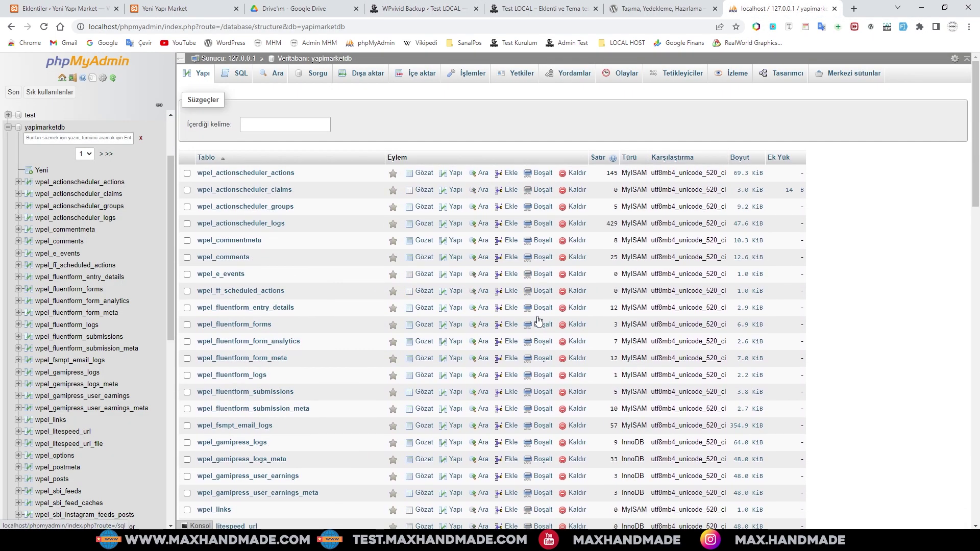
scroll(296, 319, down, 6)
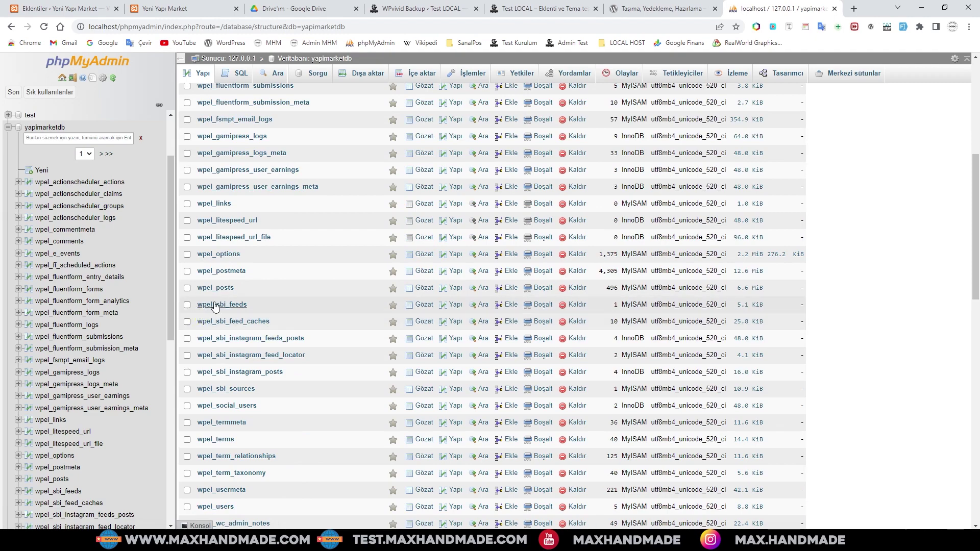
scroll(271, 305, down, 4)
scroll(276, 347, down, 5)
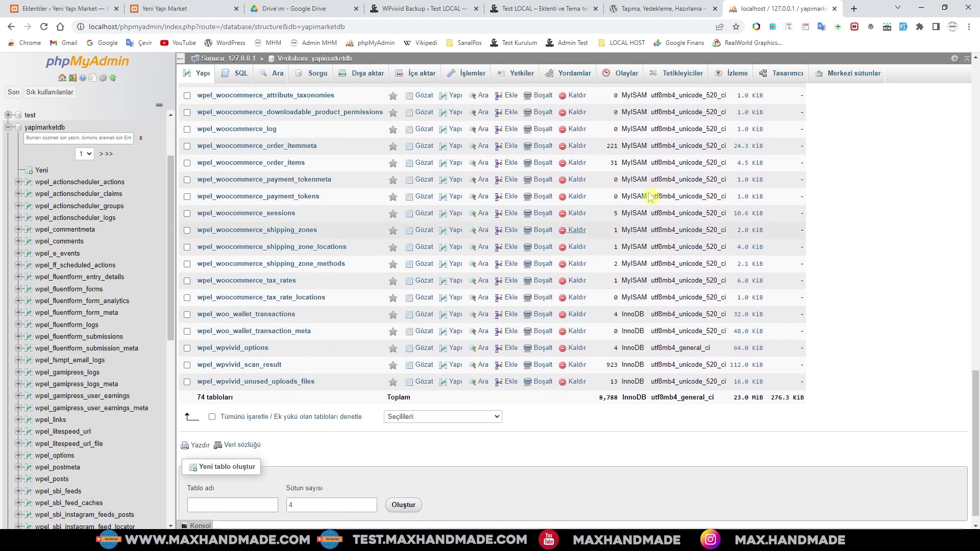
click(407, 9)
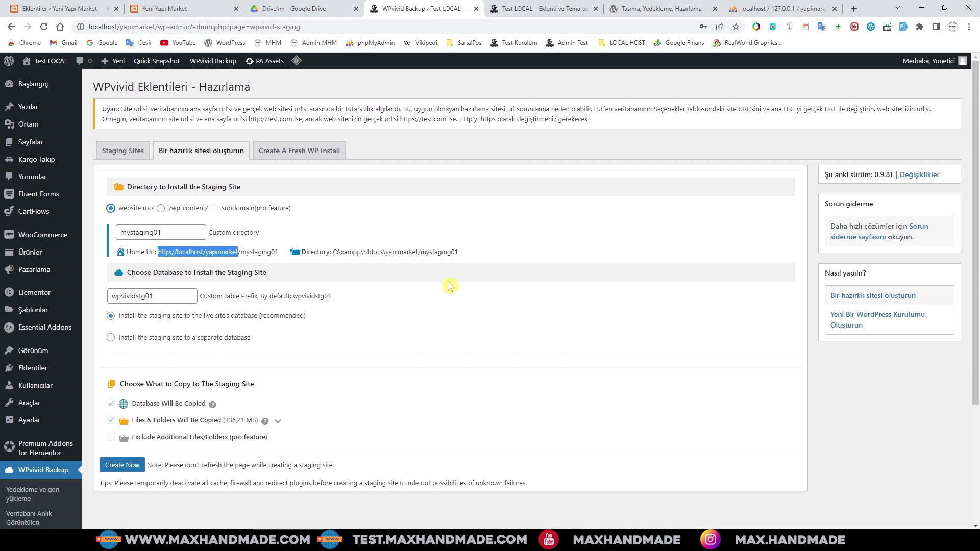
- Review the staging site options and set the custom directory to test01
scroll(359, 310, down, 1)
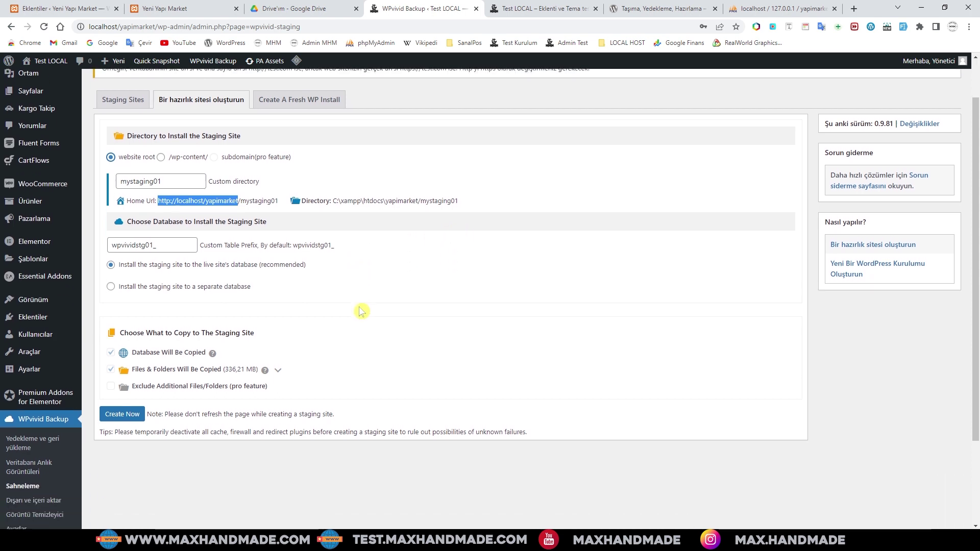
scroll(337, 347, up, 1)
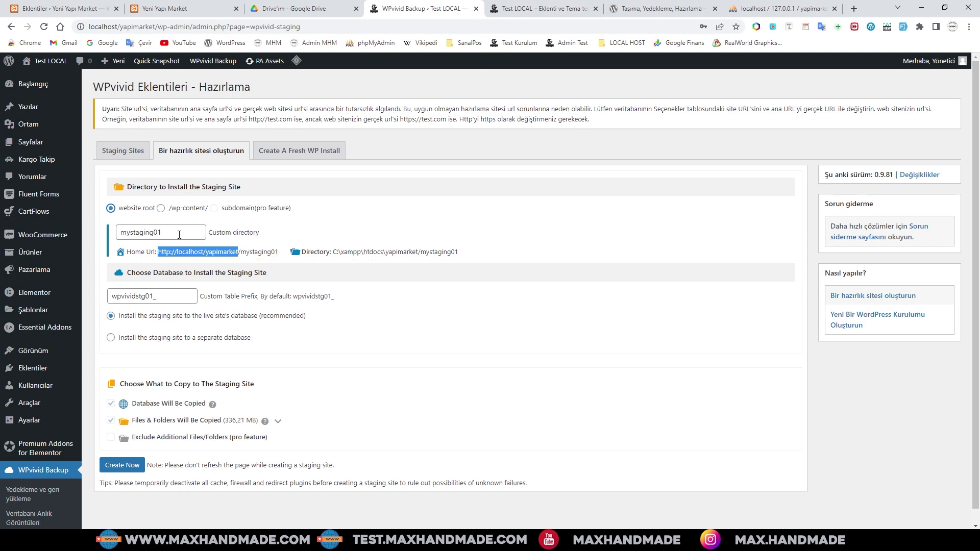
click(152, 233)
drag(153, 233, 116, 238)
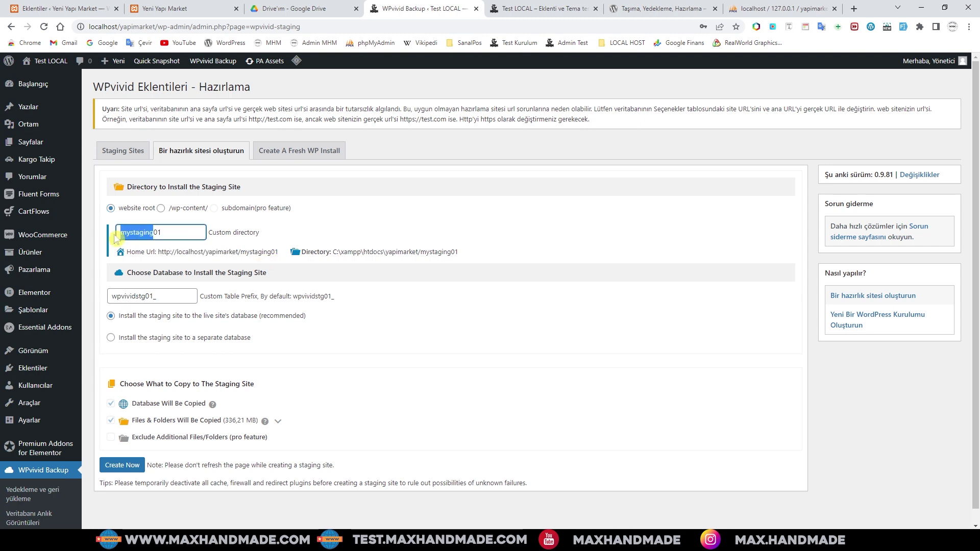
text(tet)
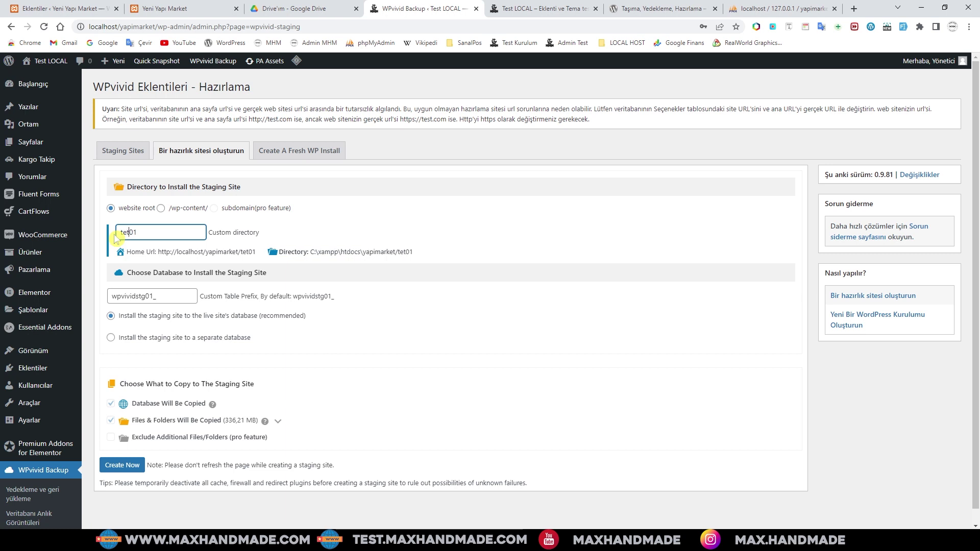
key(BackSpace)
text(st)
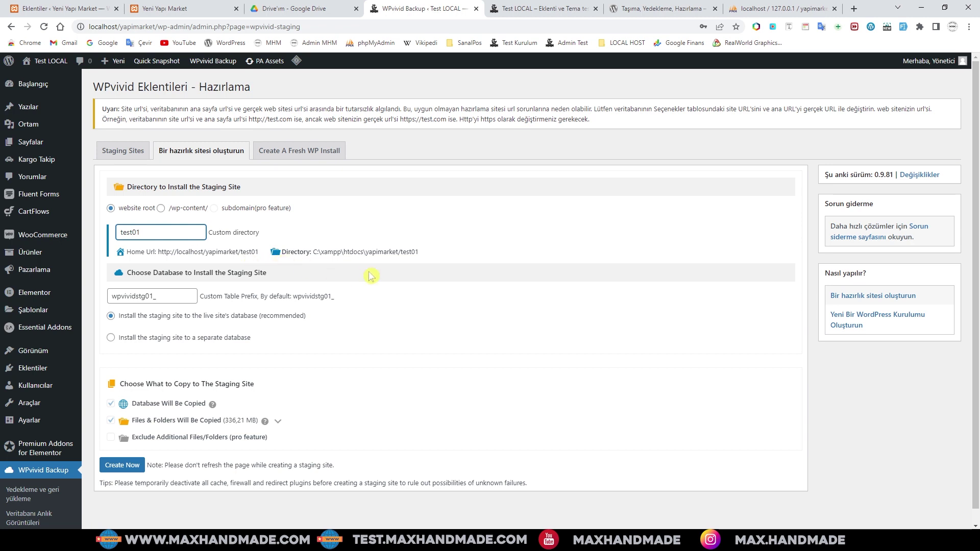
- Review WPvivid's fresh WP install options with its theme and plugin lists, and switch to the Yeni Yapı Market plugins page
click(298, 154)
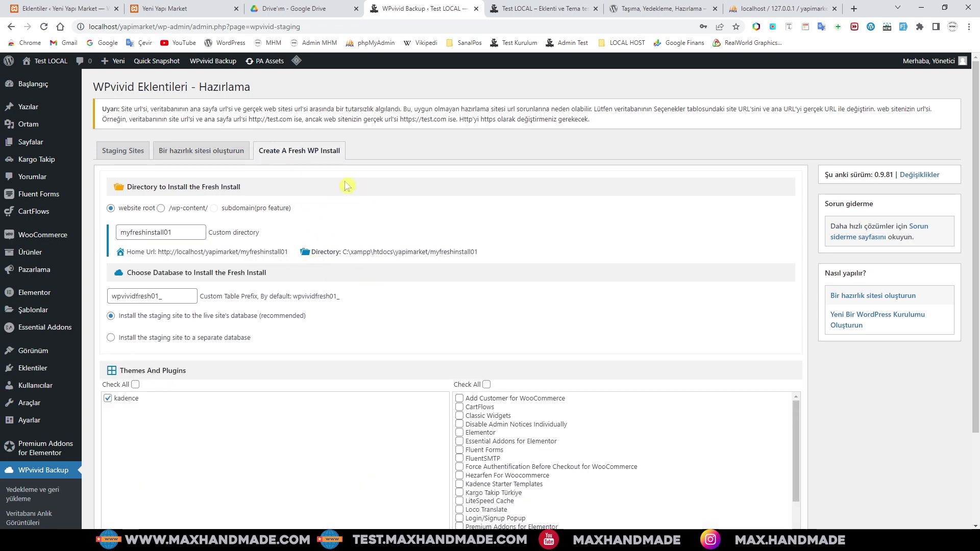
scroll(455, 385, down, 3)
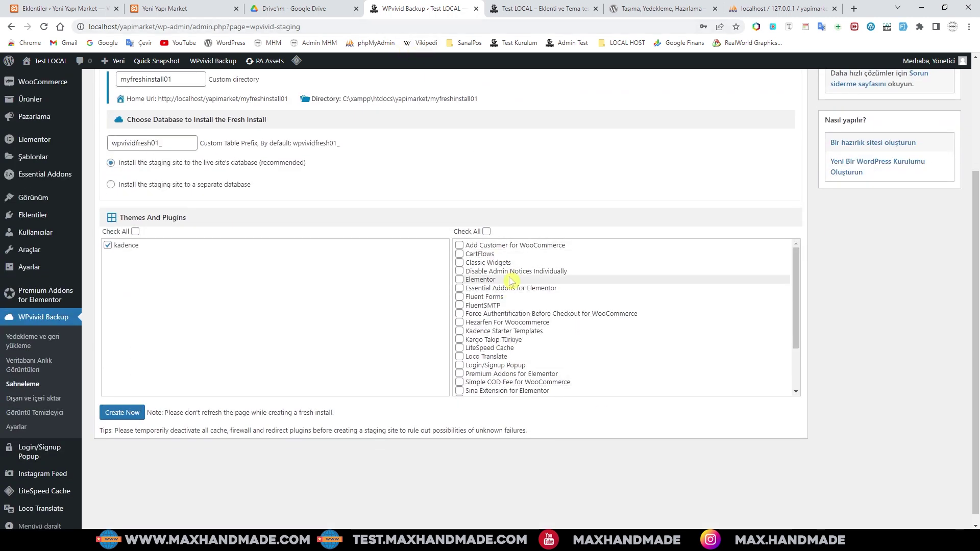
scroll(511, 281, down, 2)
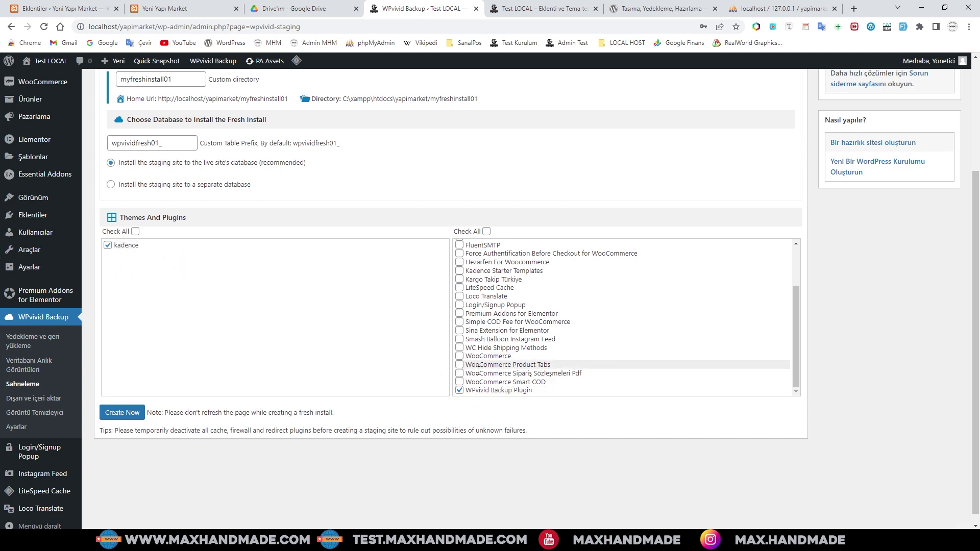
scroll(601, 372, up, 2)
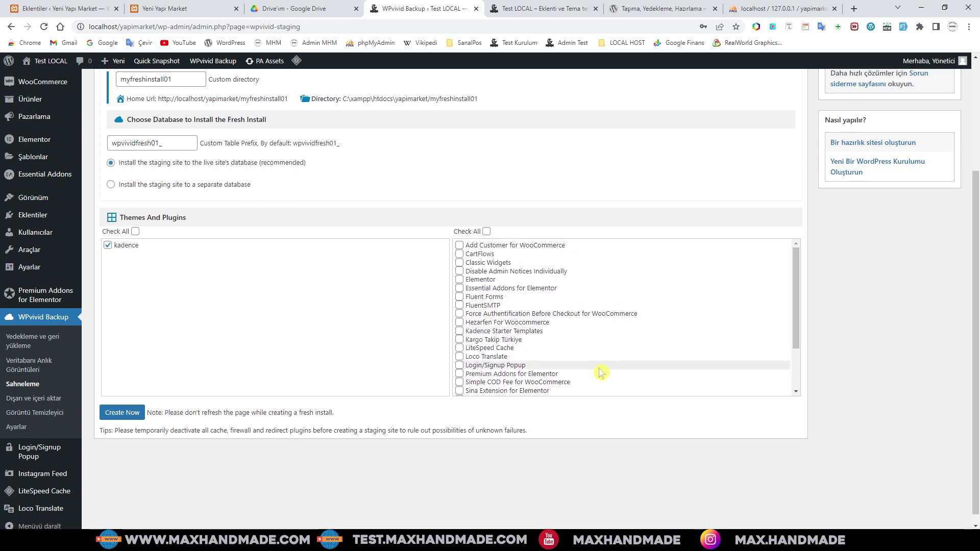
scroll(601, 372, up, 3)
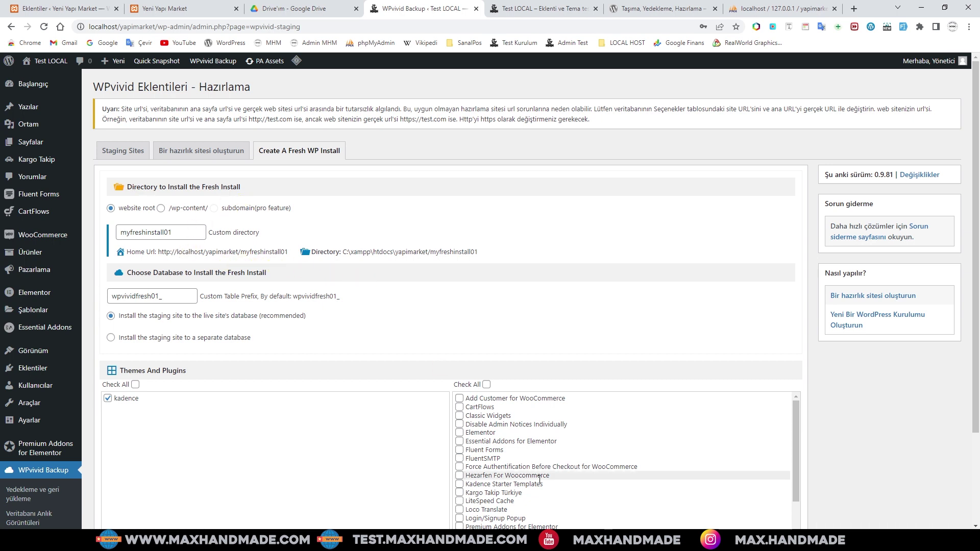
scroll(541, 477, down, 1)
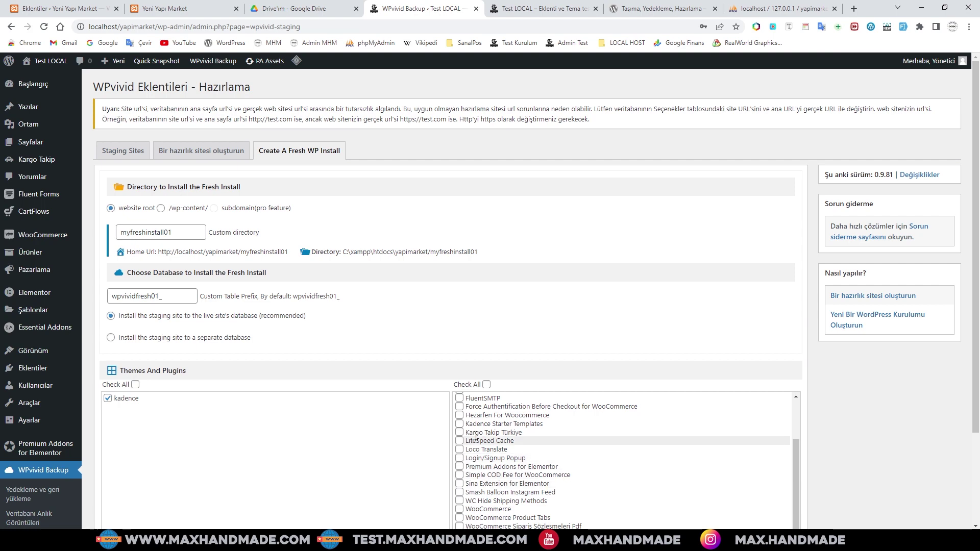
scroll(814, 459, down, 3)
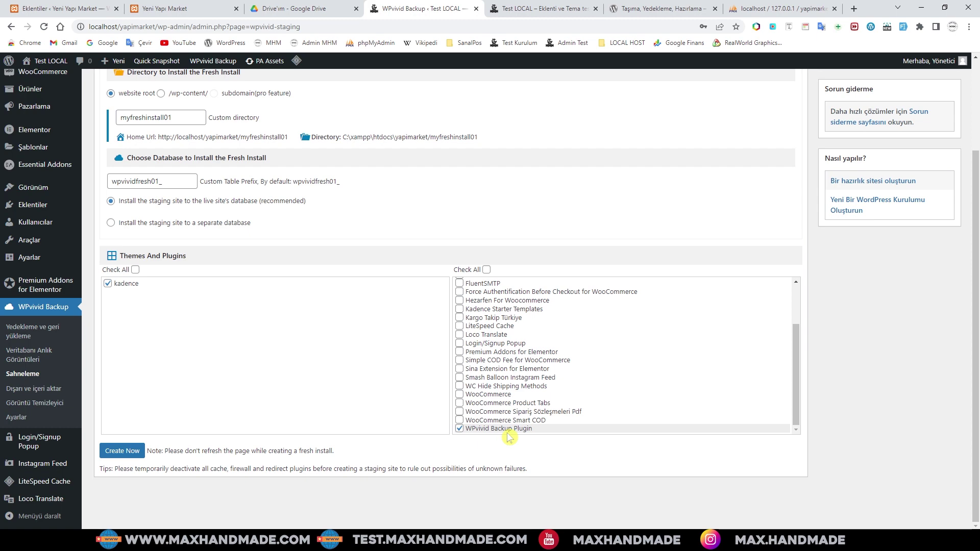
click(60, 9)
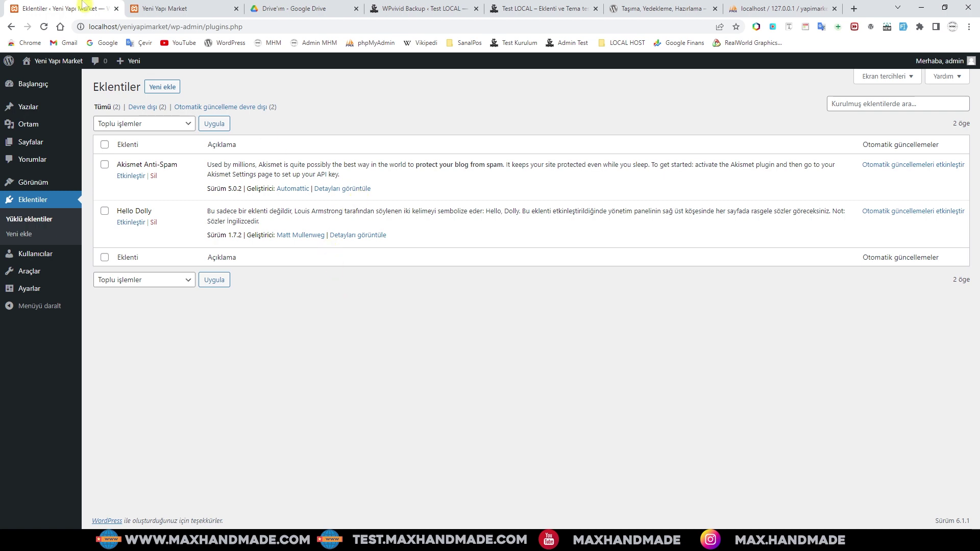
- Return to WPvivid's fresh WP install form and review its theme and plugin selections, directory and database options
click(417, 11)
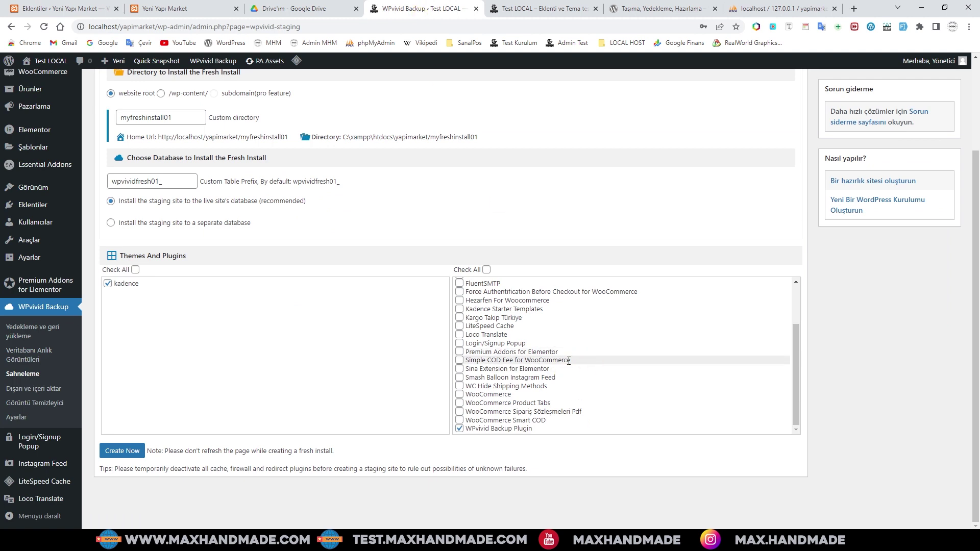
scroll(566, 376, up, 2)
scroll(569, 377, down, 2)
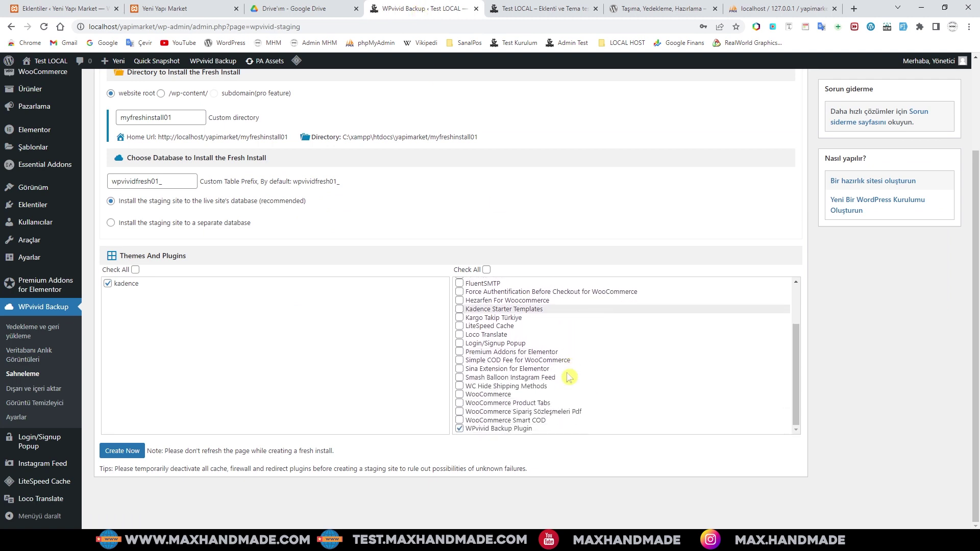
scroll(569, 377, up, 2)
scroll(569, 376, down, 2)
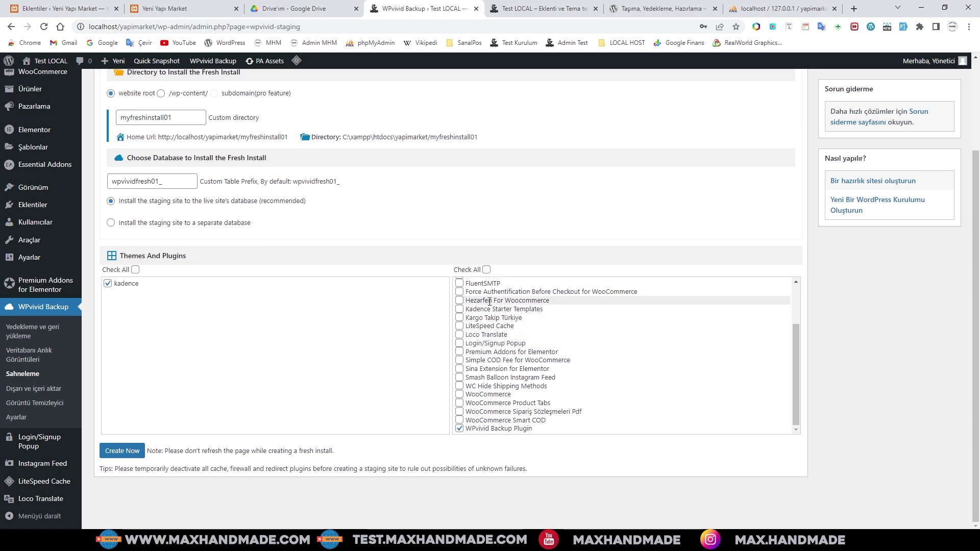
scroll(511, 316, up, 2)
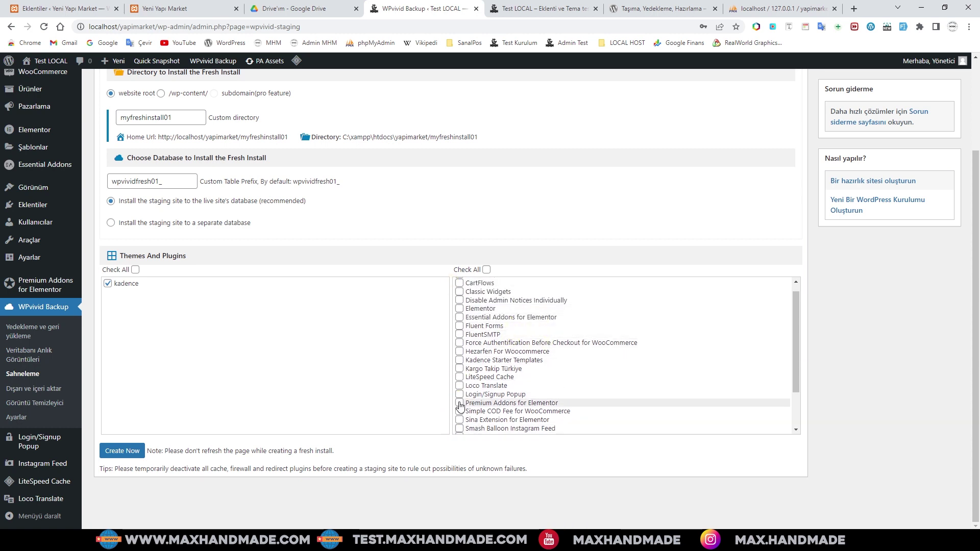
scroll(532, 376, down, 2)
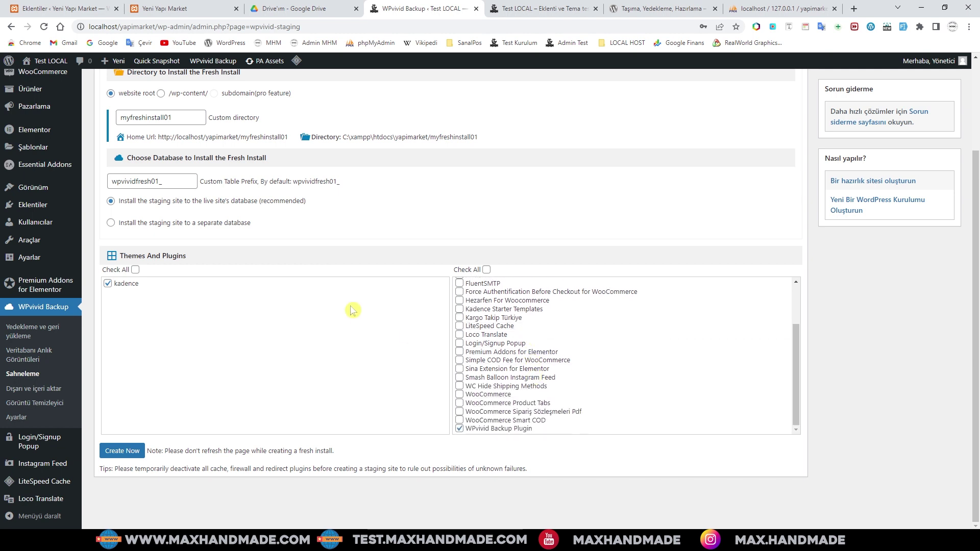
scroll(353, 310, up, 3)
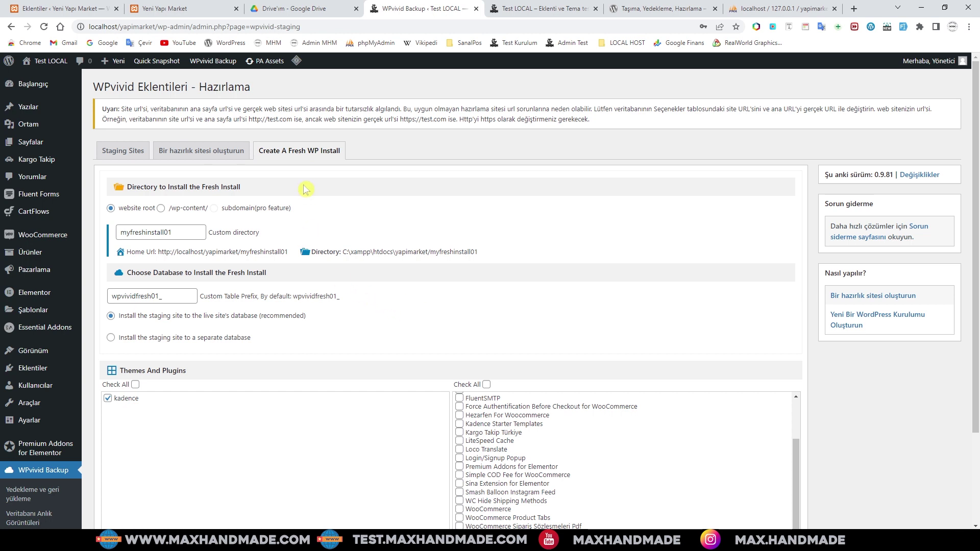
scroll(153, 408, down, 3)
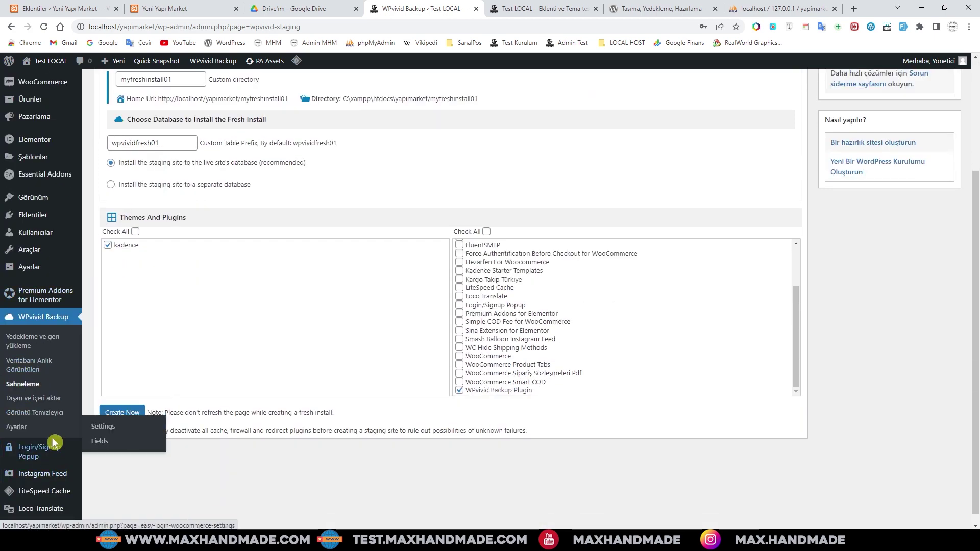
- Open WPvivid's export and import page and review the post type choices for export and the import section
click(23, 401)
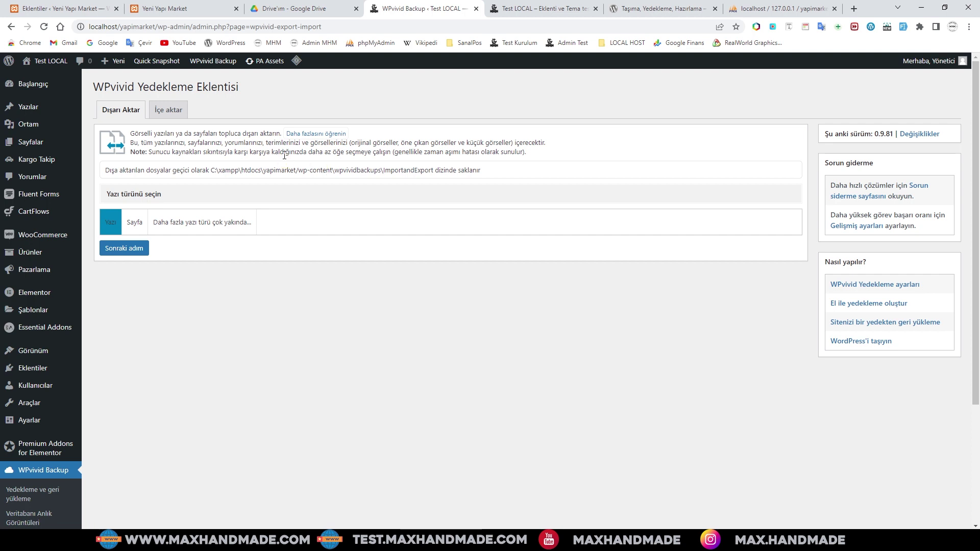
click(110, 228)
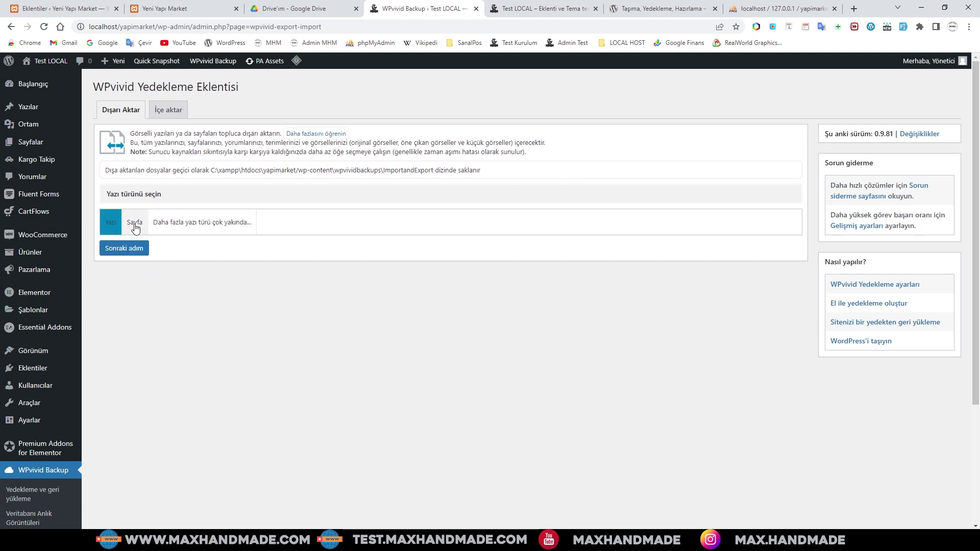
click(110, 228)
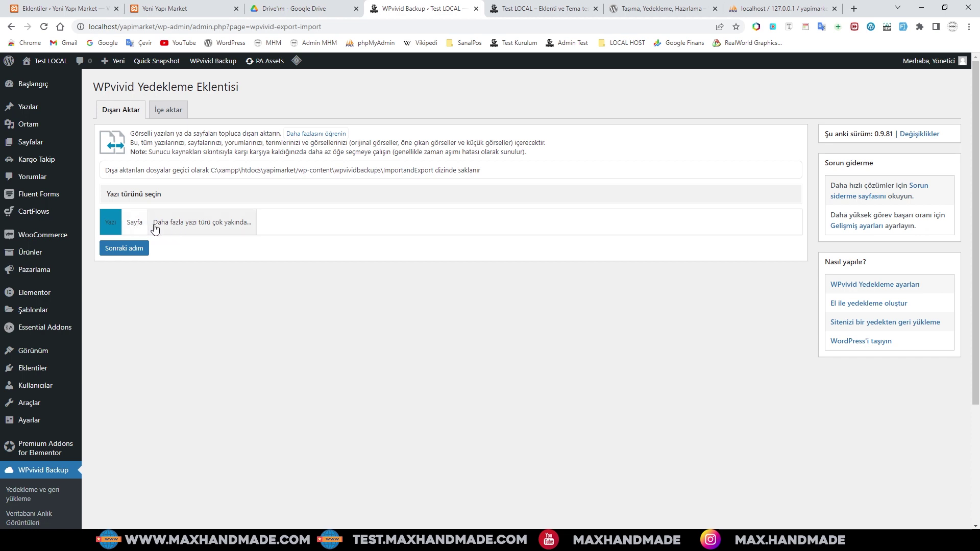
click(167, 109)
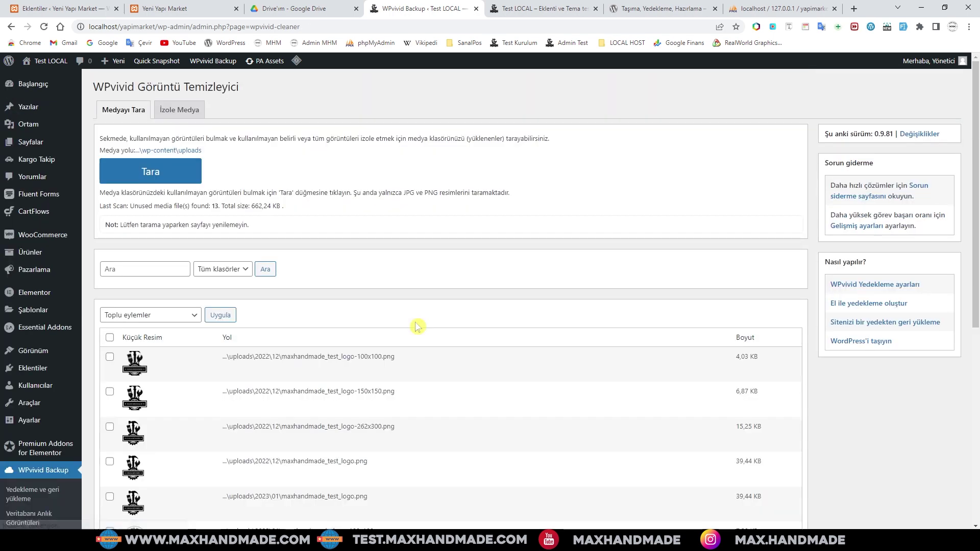
- Examine the unused image list in WPvivid's image cleaner, including the file paths, thumbnails and sizes
scroll(376, 324, down, 3)
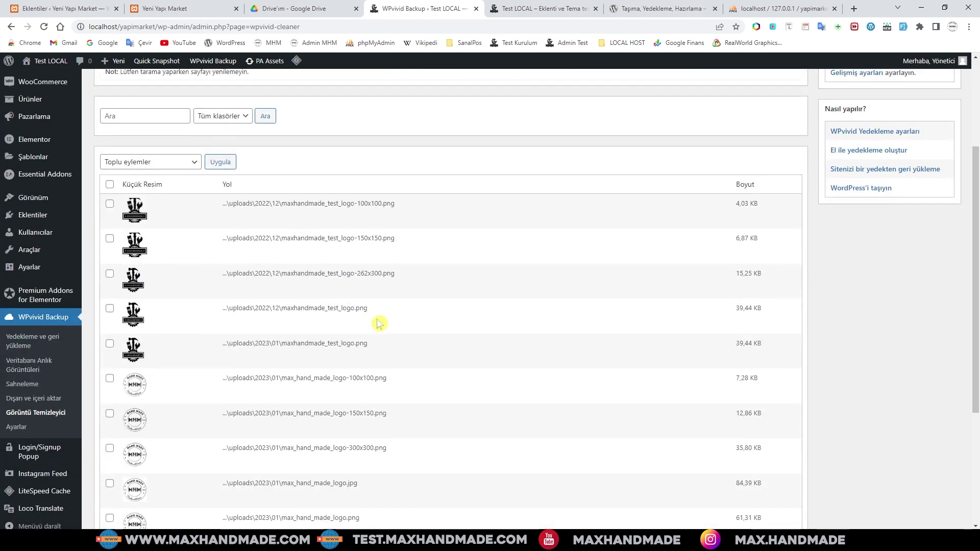
scroll(378, 323, down, 4)
scroll(382, 324, up, 7)
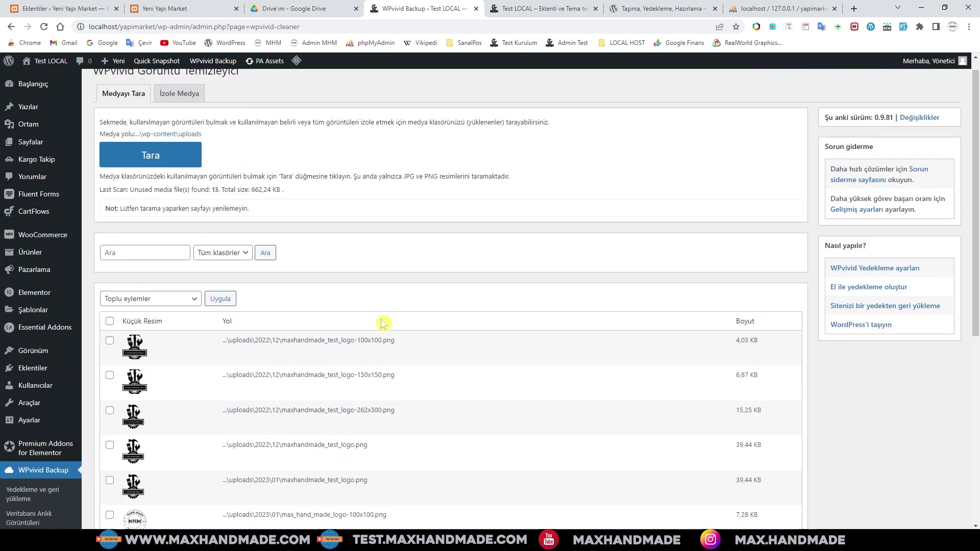
scroll(383, 324, up, 1)
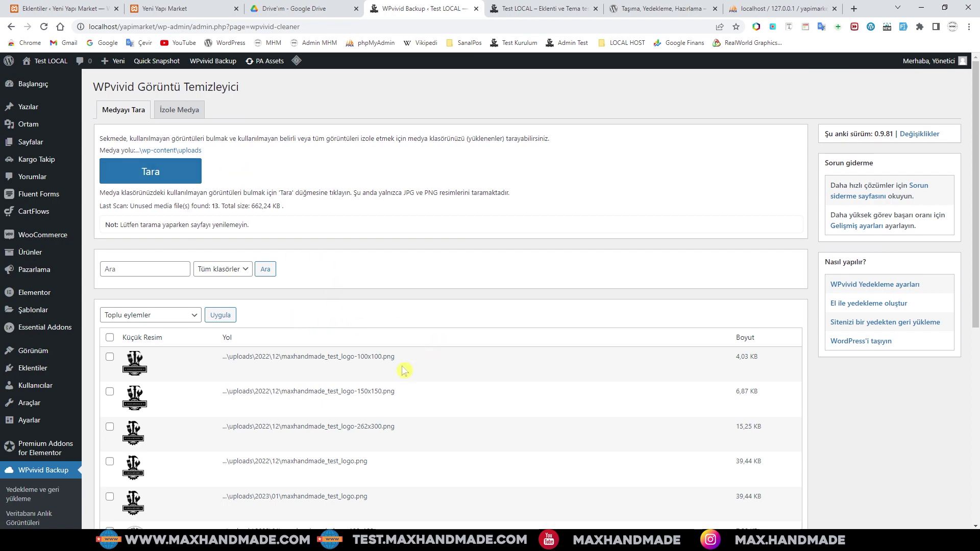
scroll(410, 369, down, 6)
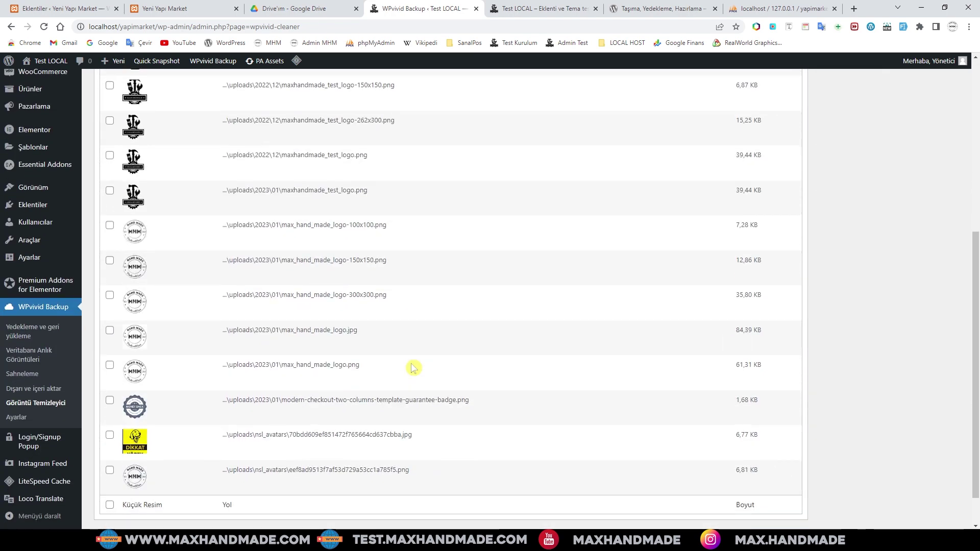
scroll(33, 127, up, 6)
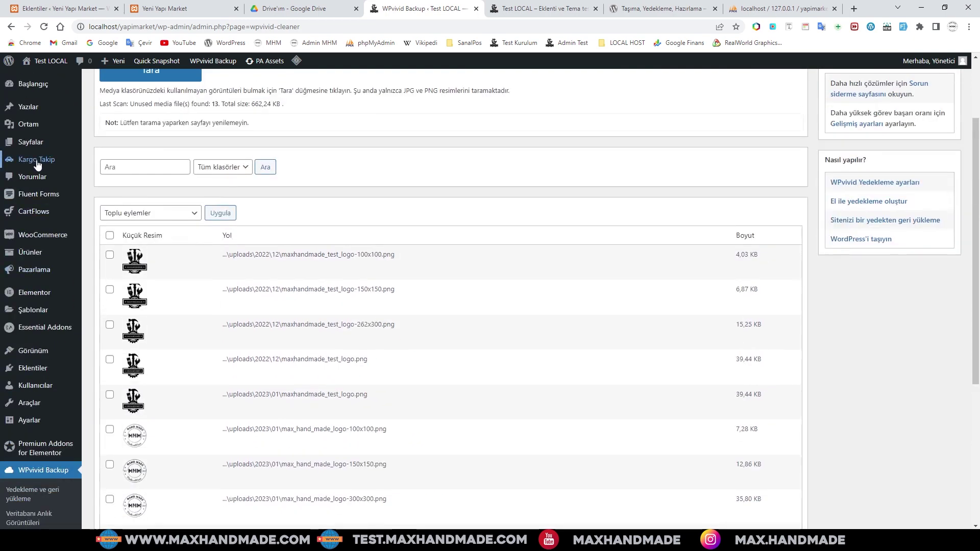
mouse_move(31, 125)
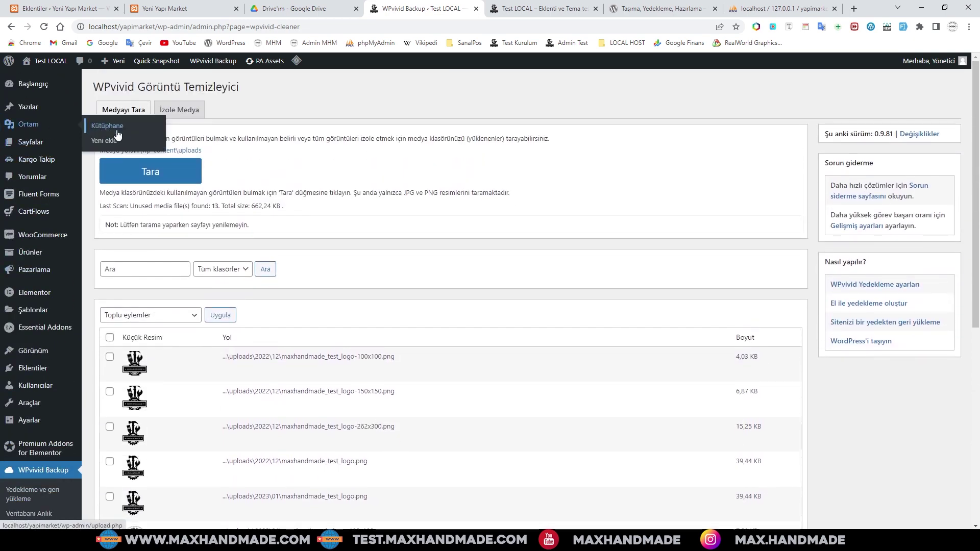
scroll(529, 363, down, 4)
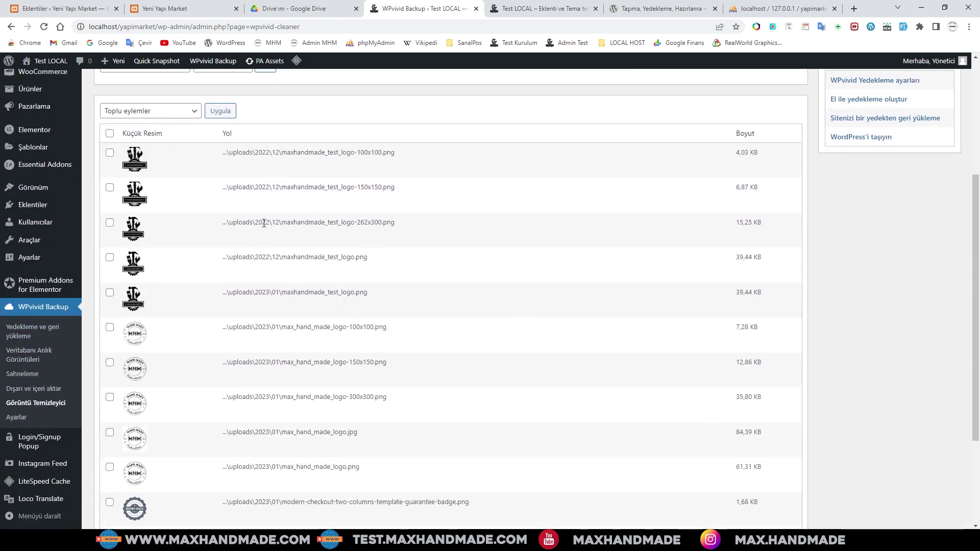
scroll(352, 277, up, 4)
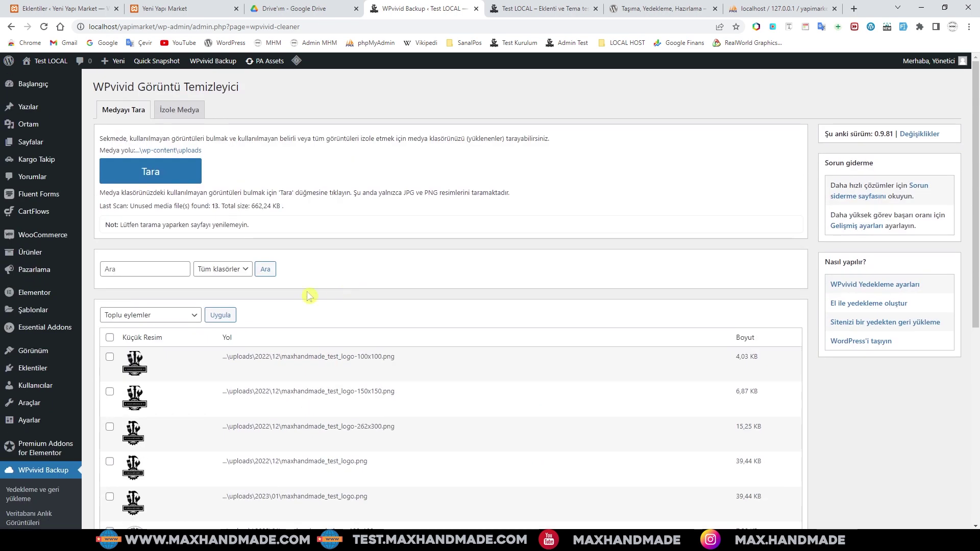
scroll(358, 317, down, 2)
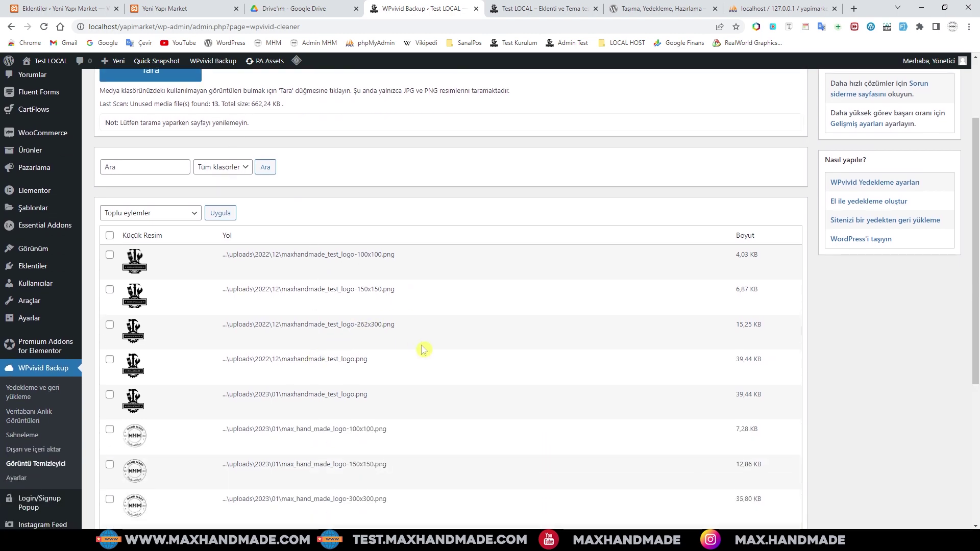
scroll(424, 350, down, 4)
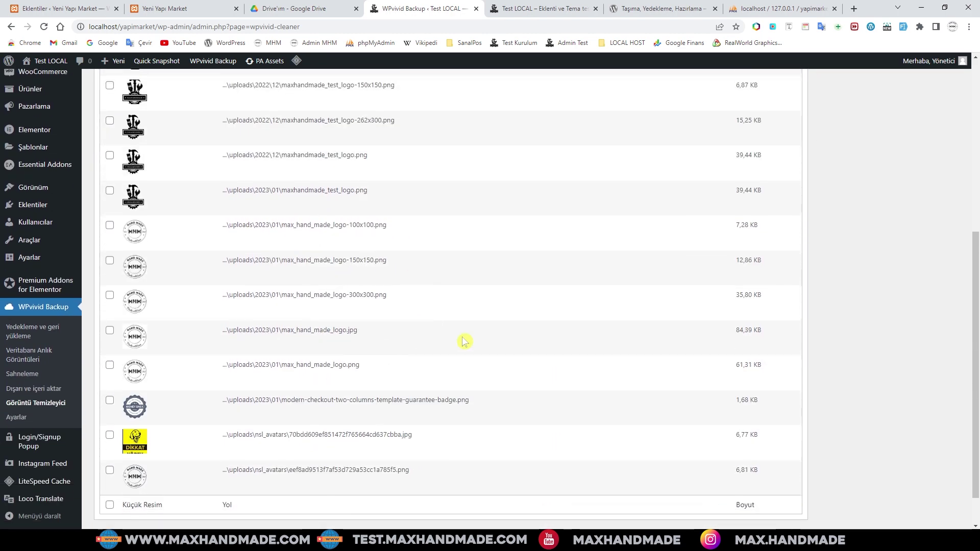
scroll(465, 339, up, 5)
scroll(291, 276, up, 2)
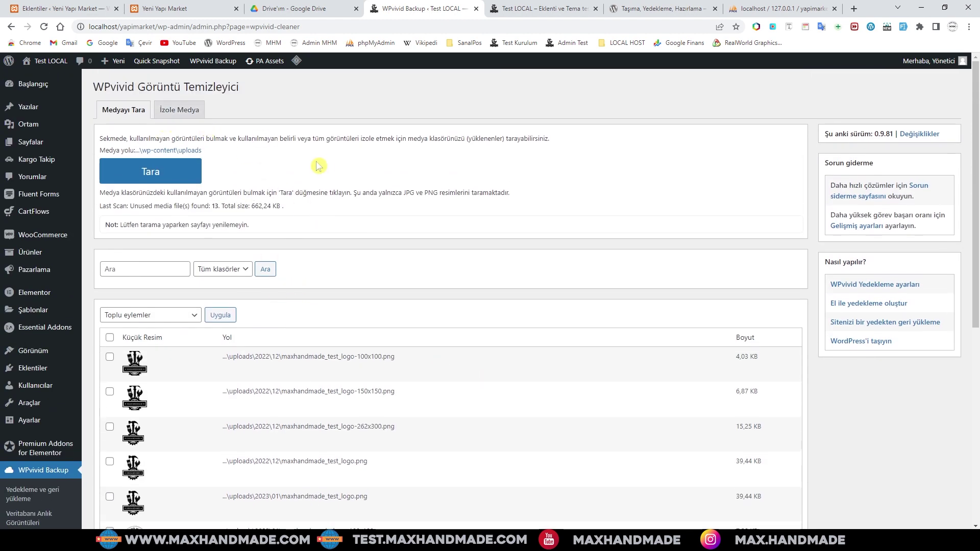
- Check the image cleaner's isolated media section and return to the media scan list
click(189, 109)
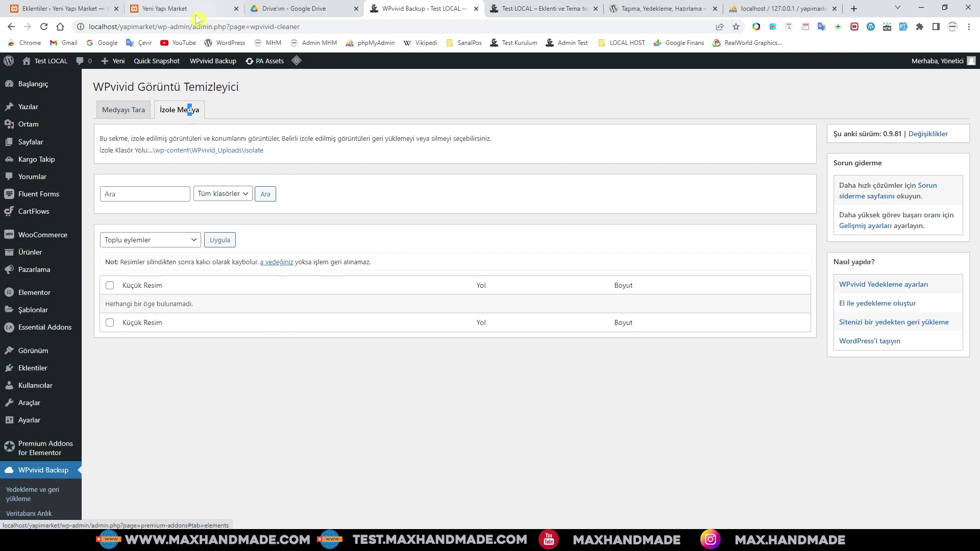
click(123, 110)
scroll(164, 438, down, 6)
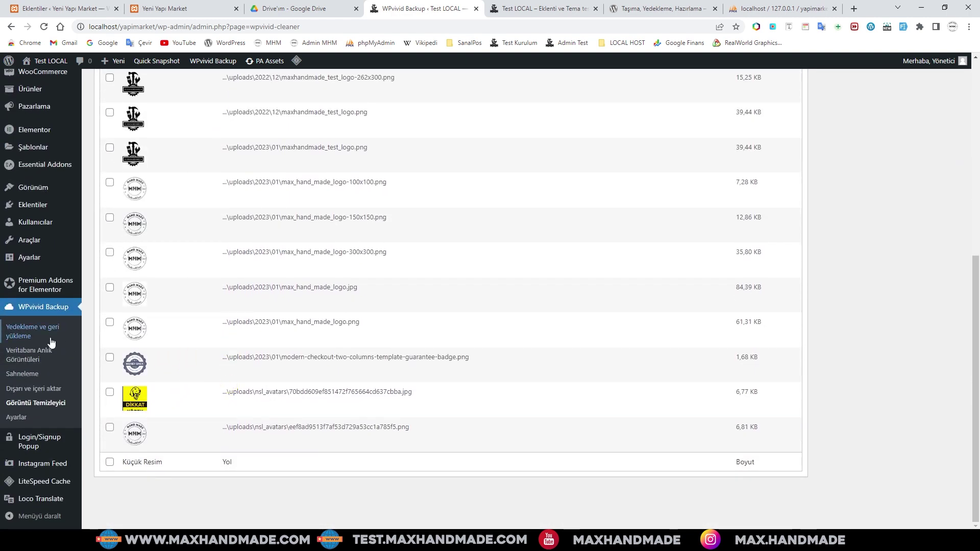
- Go through WPvivid's settings to backup and restore, run a manual local backup of database and files, and check its list entry
click(17, 419)
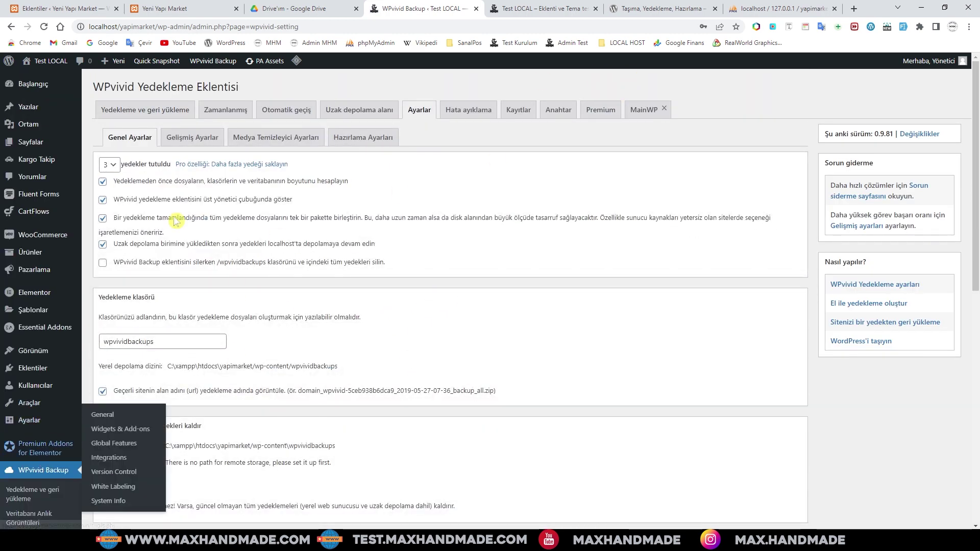
click(148, 109)
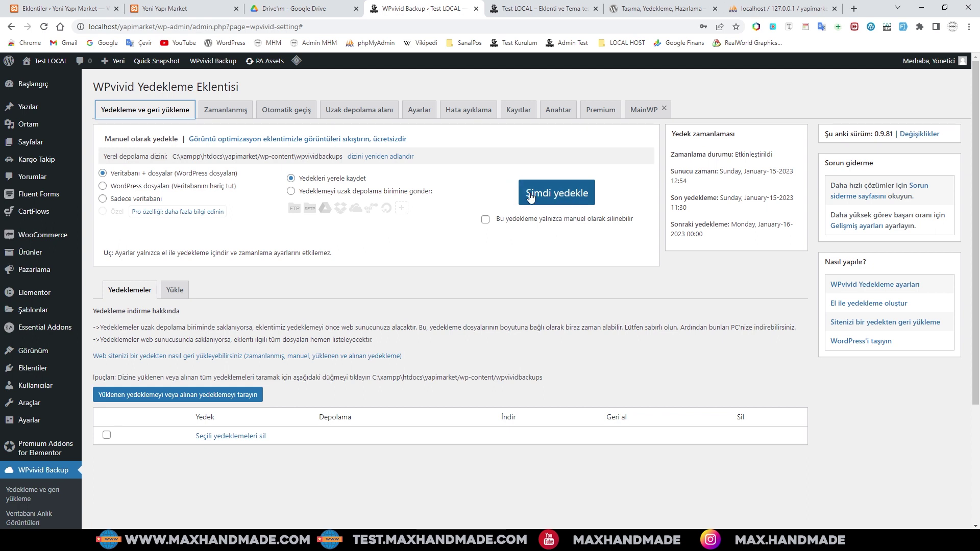
click(557, 196)
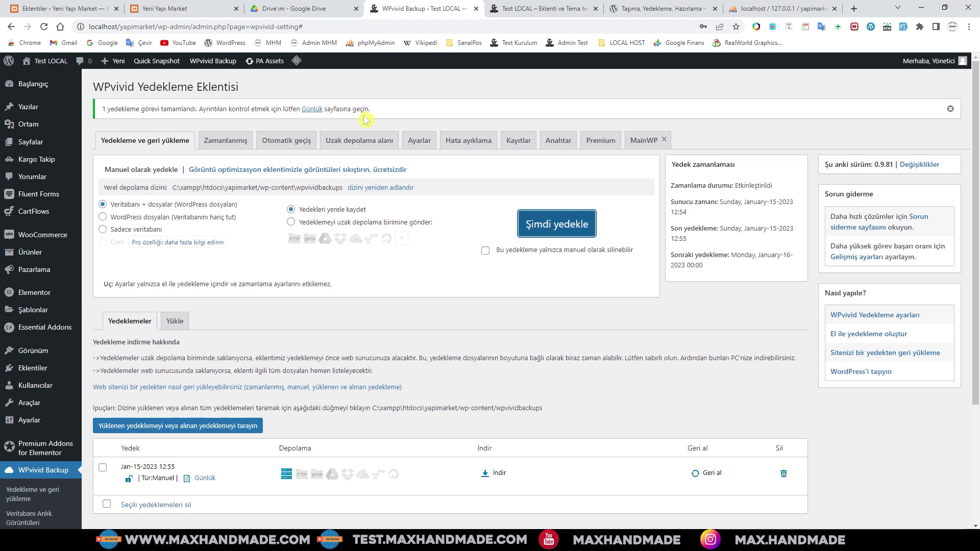
scroll(496, 279, down, 2)
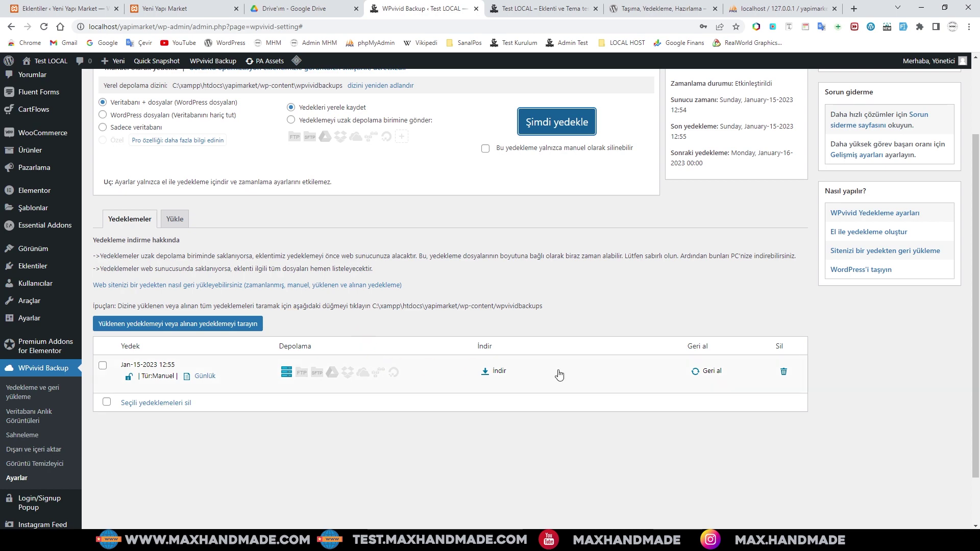
scroll(575, 390, up, 2)
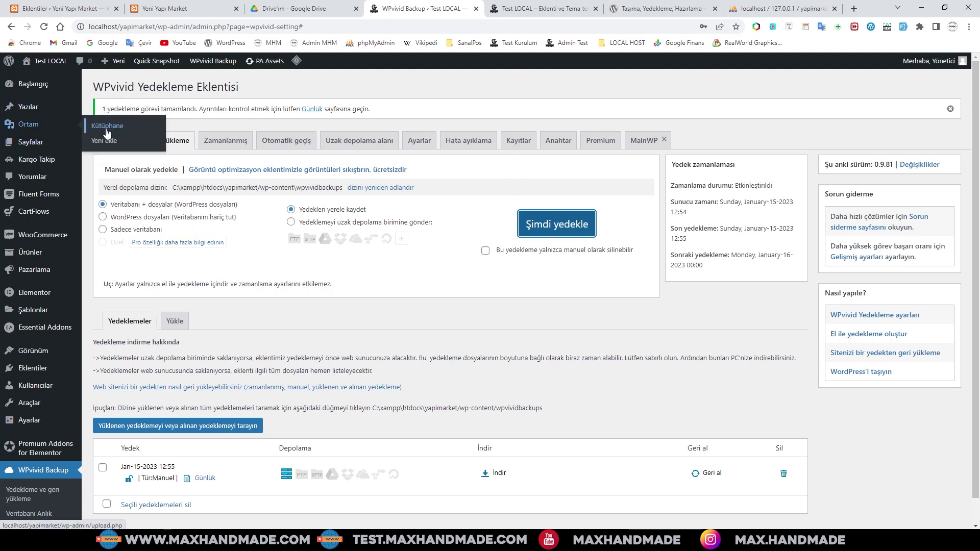
- Open the Test LOCAL media library, and switch to the site's homepage to look through its categories, products and video sections
click(105, 128)
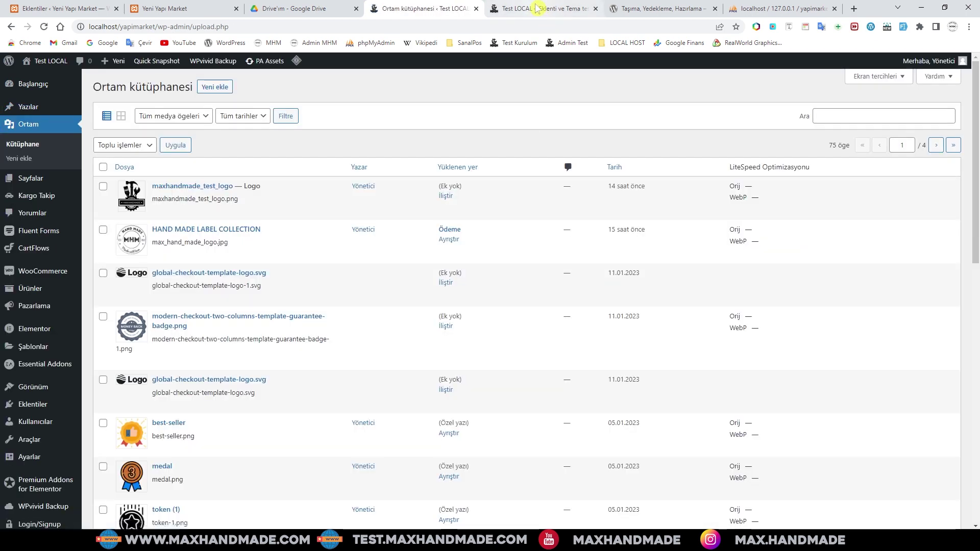
click(540, 8)
scroll(521, 249, down, 9)
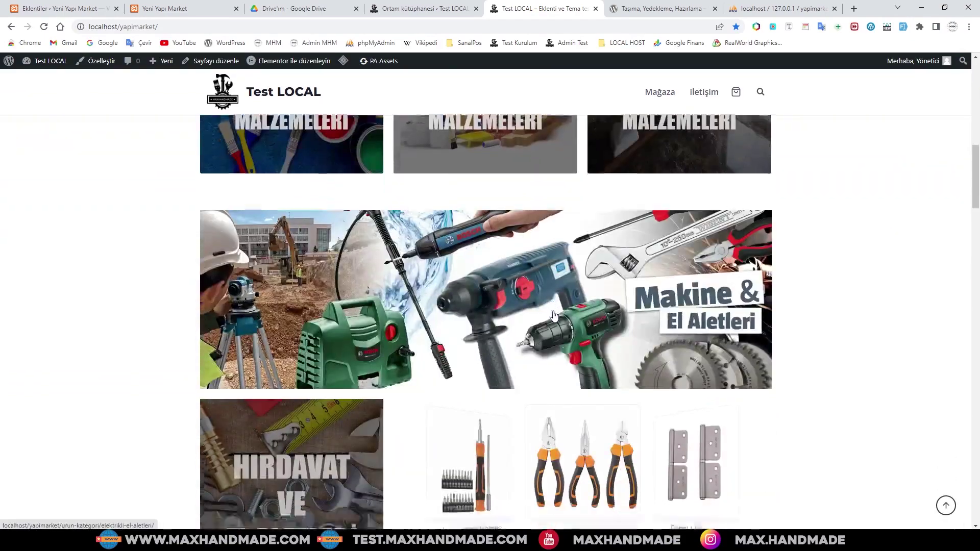
scroll(553, 314, up, 9)
scroll(754, 369, down, 10)
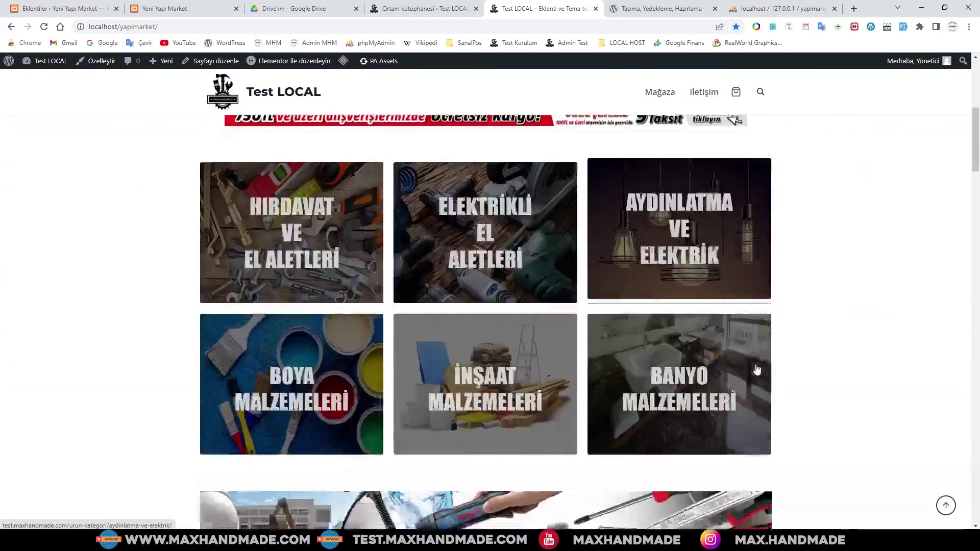
scroll(811, 375, down, 18)
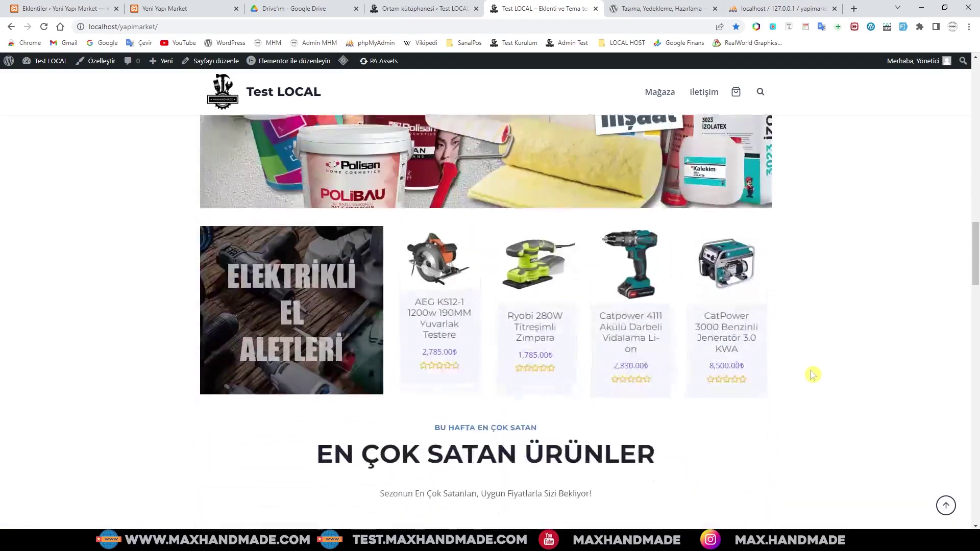
scroll(813, 376, down, 20)
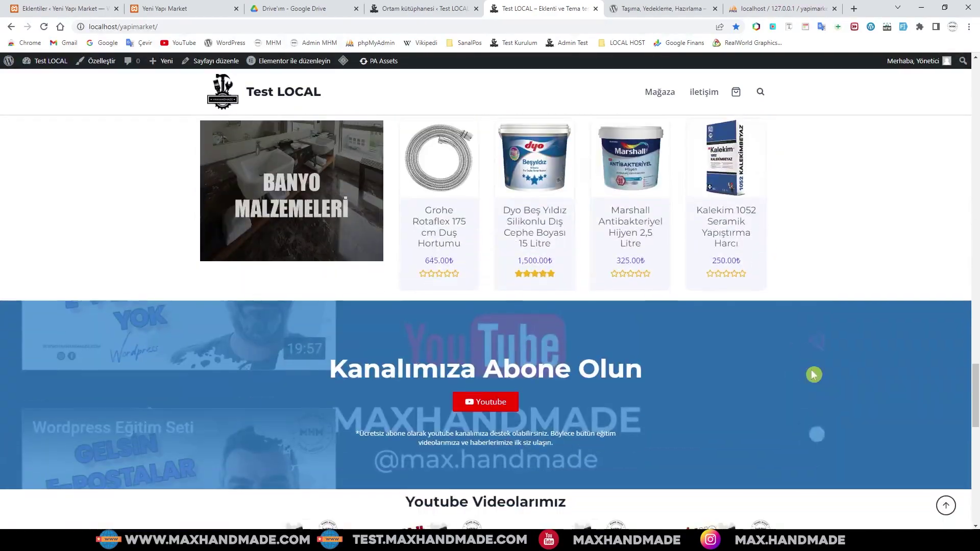
scroll(812, 374, down, 7)
scroll(847, 390, up, 7)
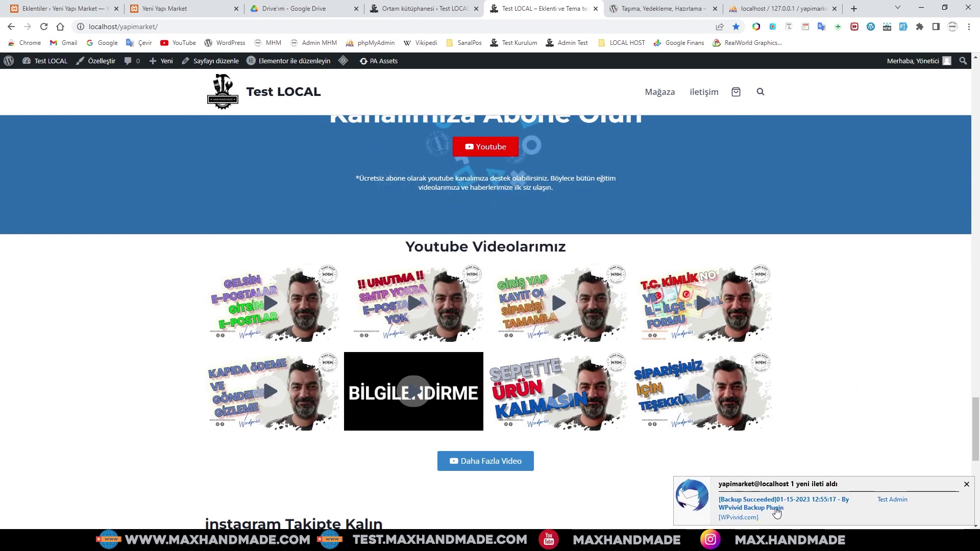
- Return to the Test LOCAL media library, filter the items to Ocak 2023, and look through the listed files
drag(976, 439, 976, 104)
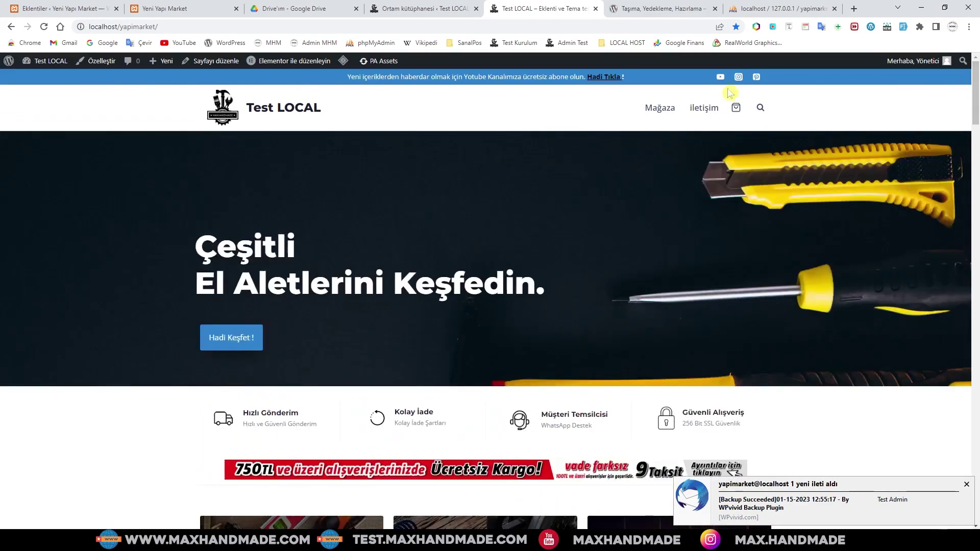
click(419, 13)
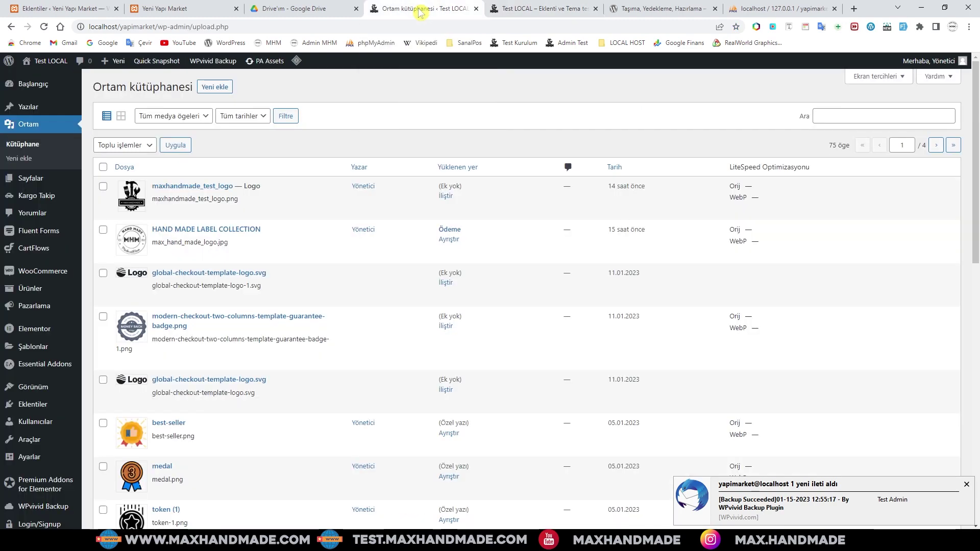
click(258, 124)
click(258, 136)
click(286, 116)
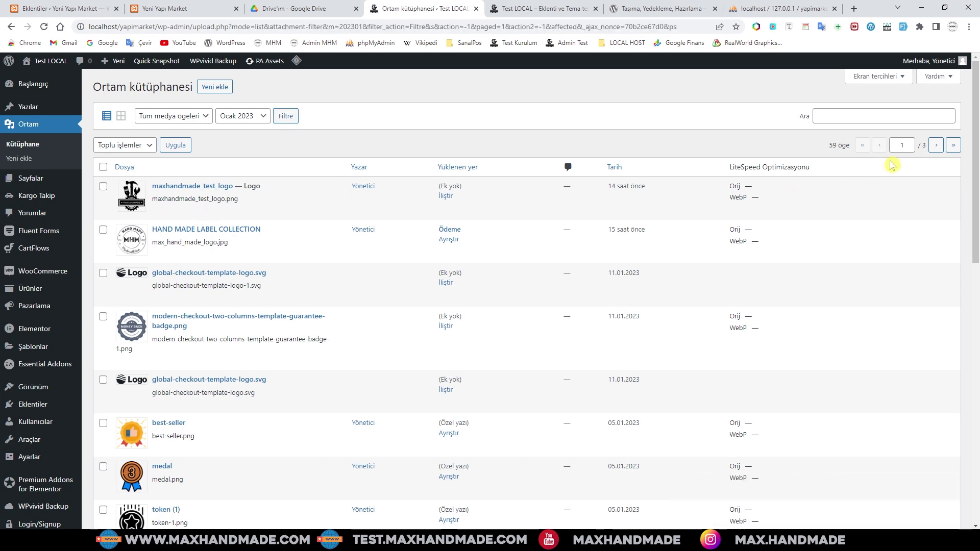
scroll(804, 304, down, 9)
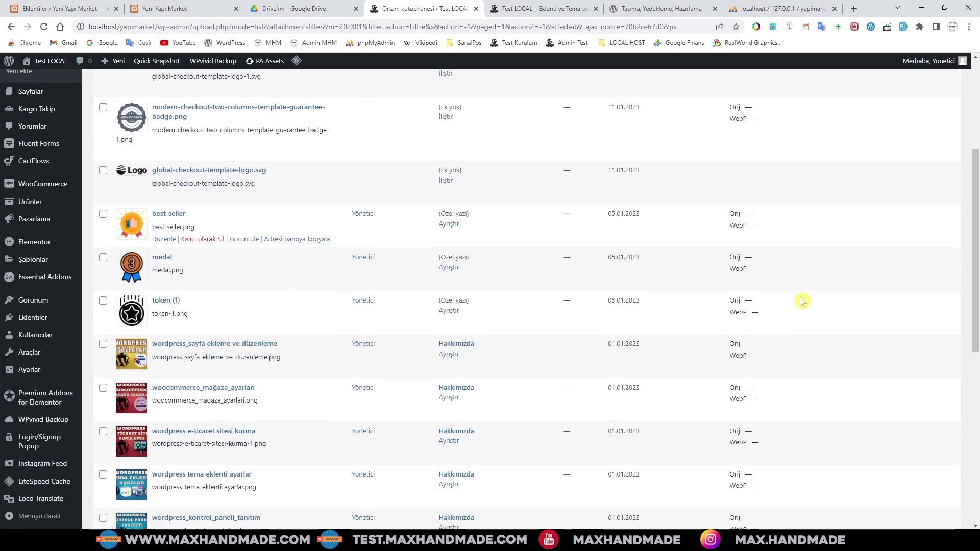
scroll(804, 300, up, 6)
scroll(803, 302, up, 3)
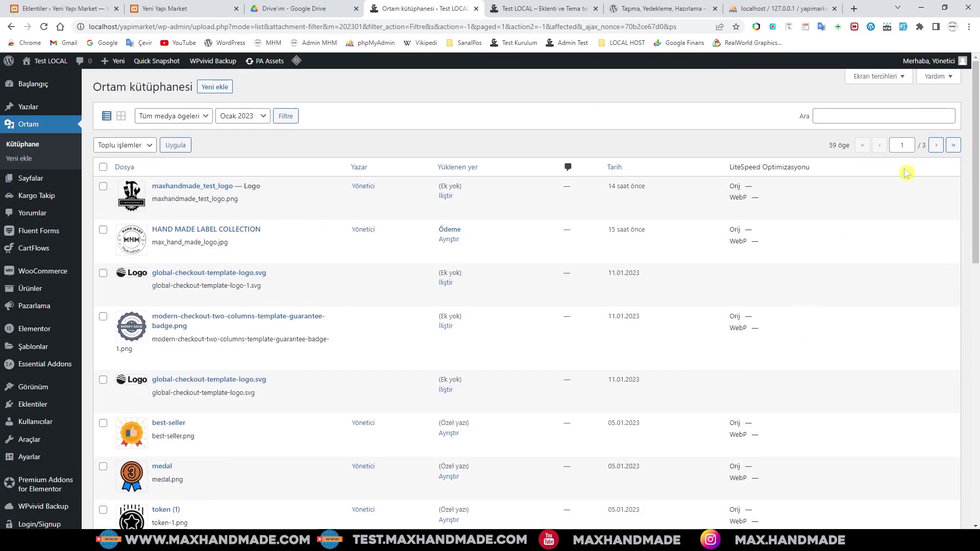
- Permanently delete all media items on page 2 of the Ocak 2023 list with the bulk action Kalıcı olarak sil
click(937, 145)
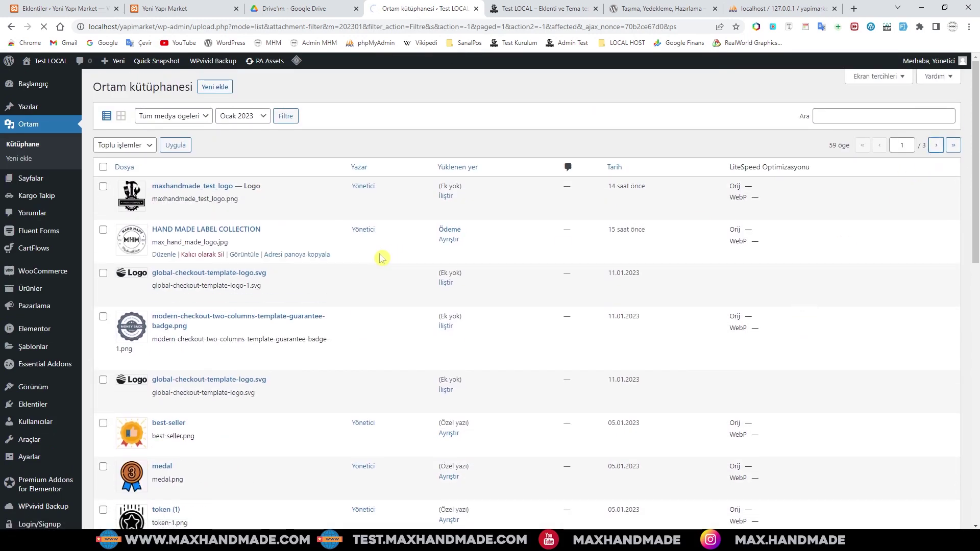
scroll(327, 289, down, 4)
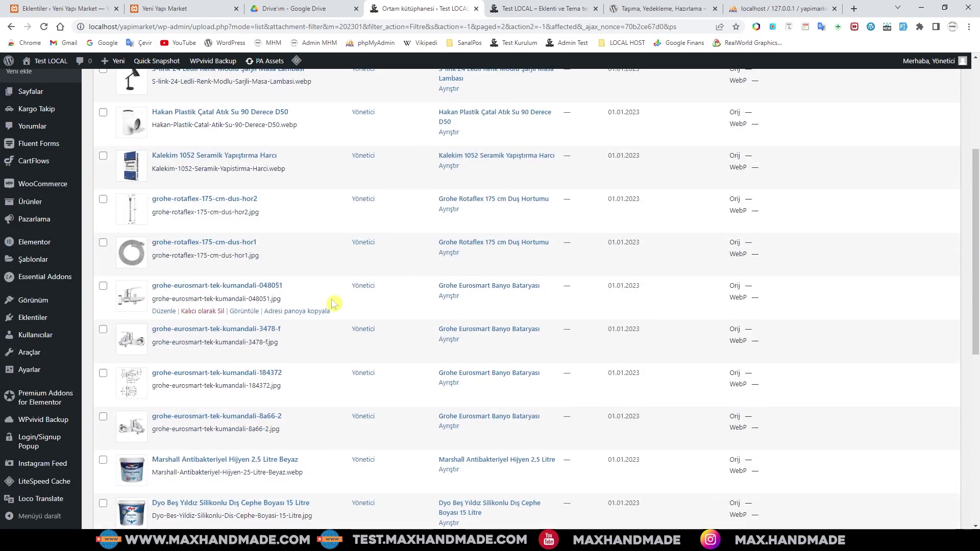
scroll(335, 303, down, 7)
scroll(284, 314, up, 5)
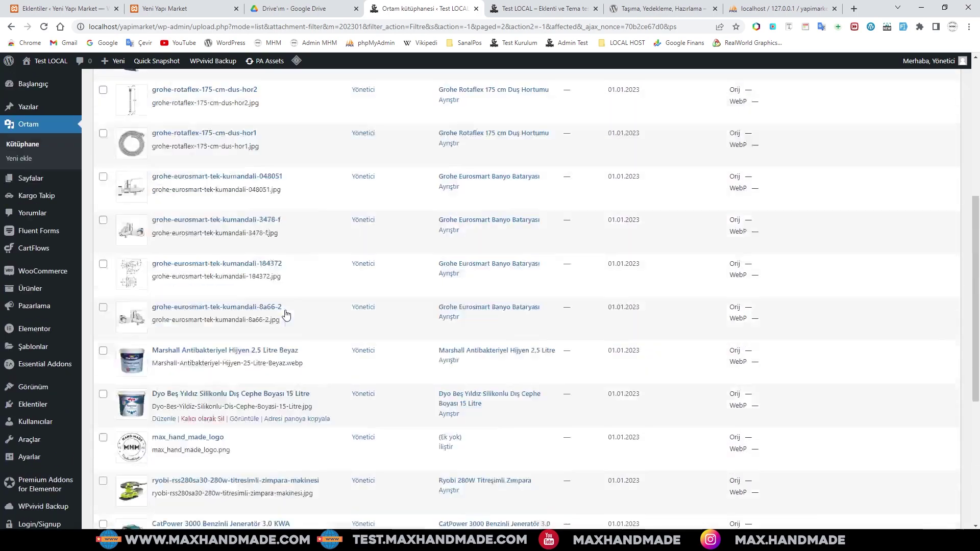
scroll(286, 314, up, 6)
click(102, 167)
click(137, 149)
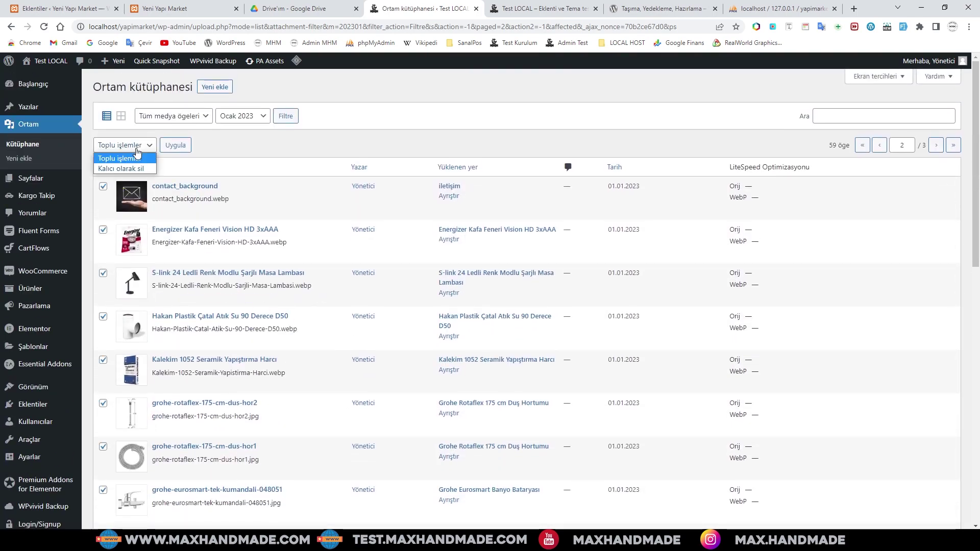
click(135, 168)
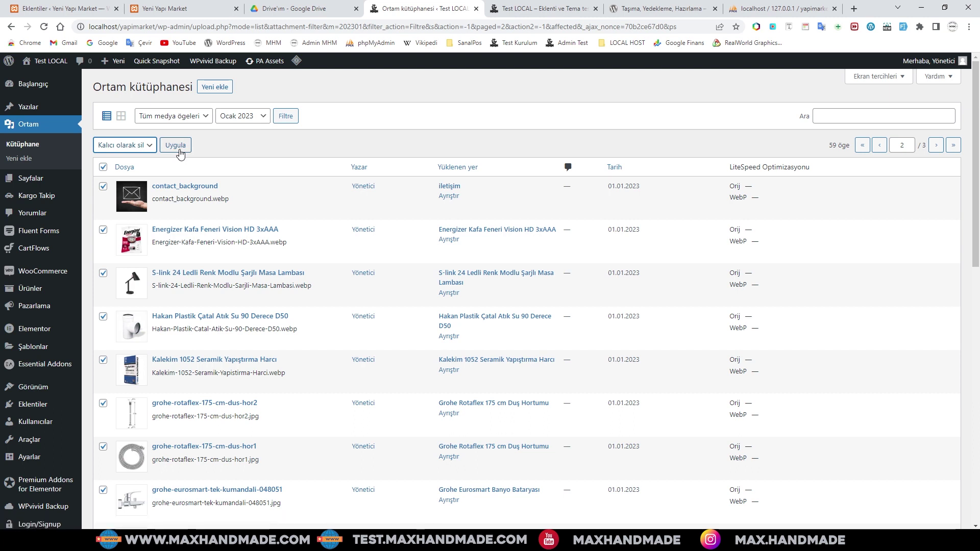
click(176, 146)
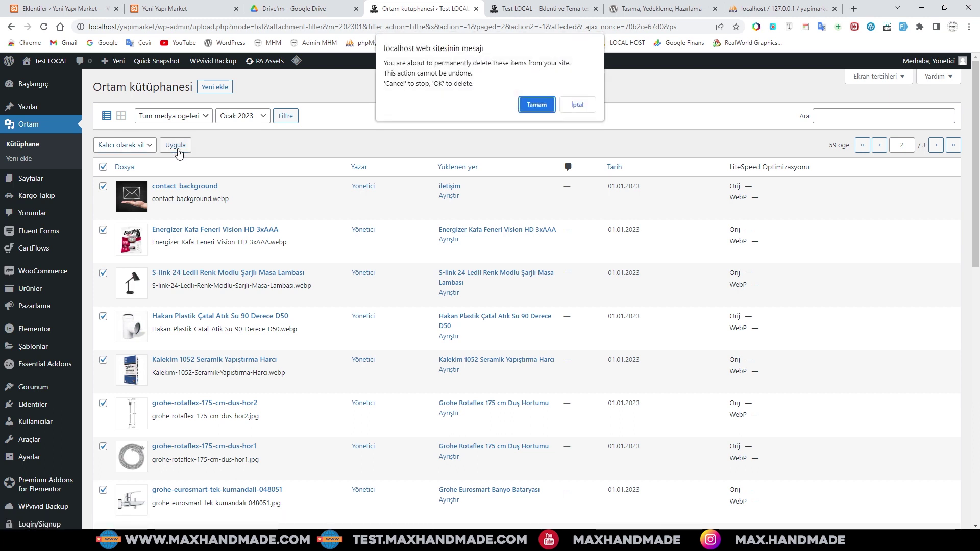
click(537, 105)
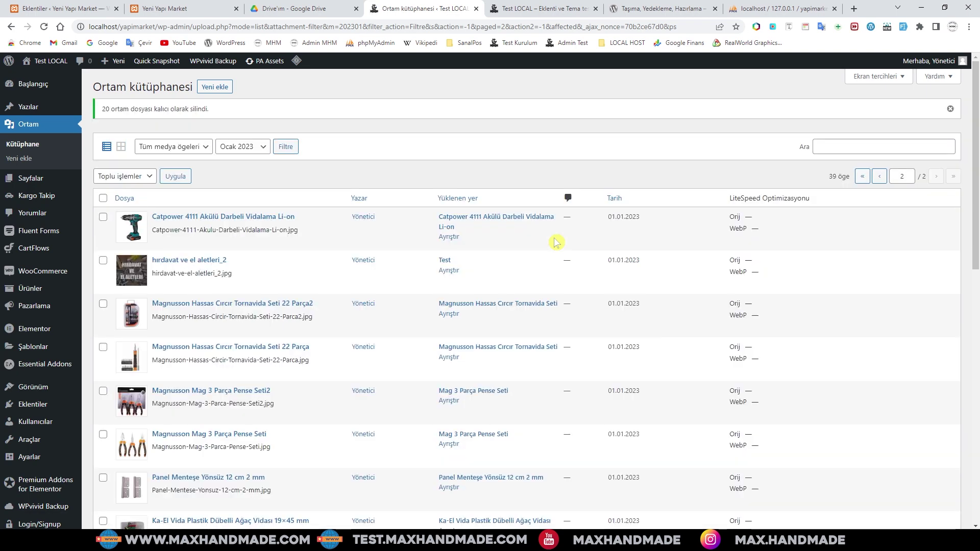
- Open the Test LOCAL site's Mağaza page and examine the product images throughout the listing
click(525, 16)
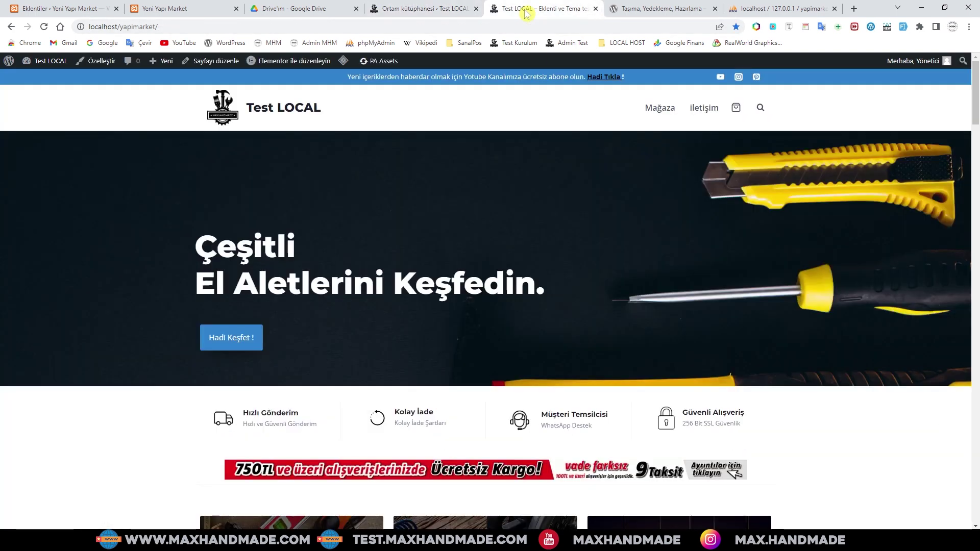
click(653, 108)
scroll(620, 309, down, 3)
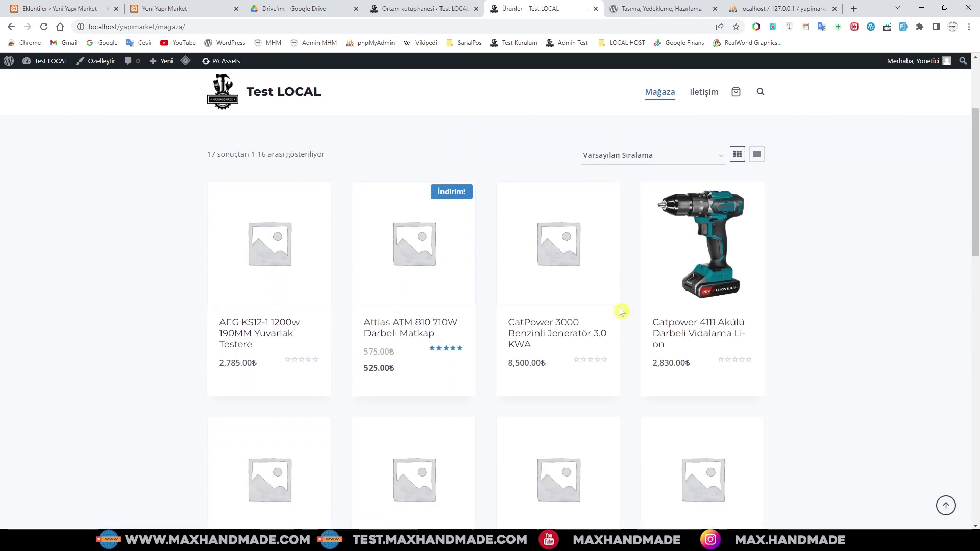
scroll(394, 396, down, 4)
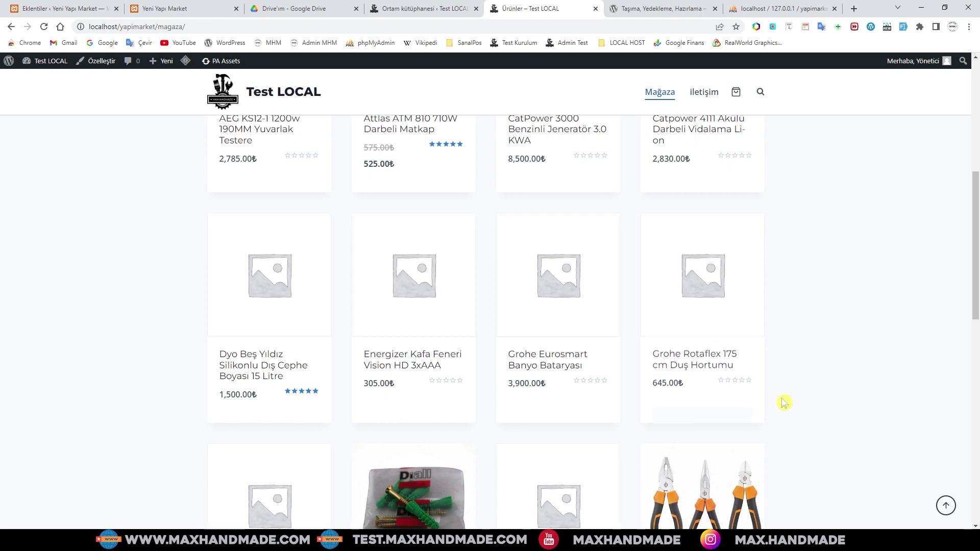
scroll(785, 403, down, 4)
scroll(654, 335, up, 5)
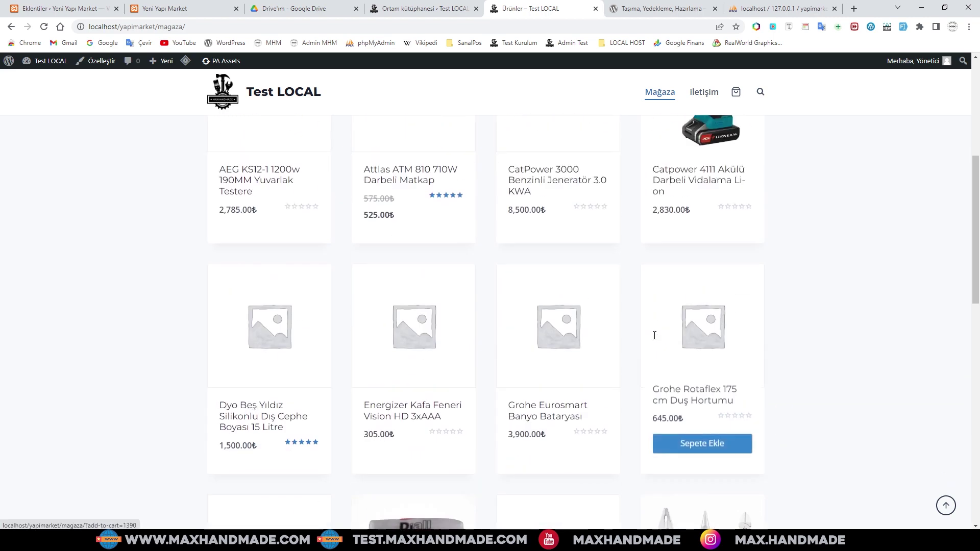
scroll(653, 337, up, 5)
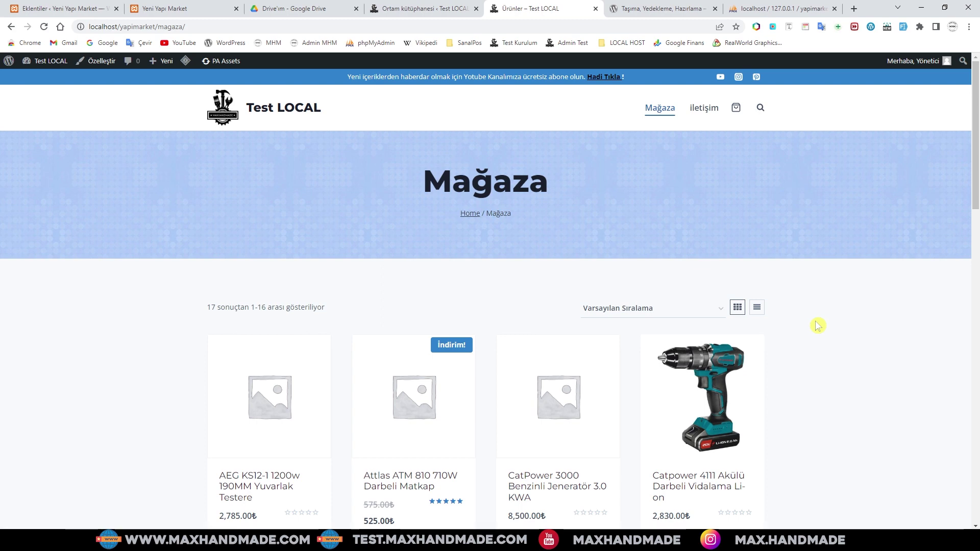
scroll(821, 337, down, 1)
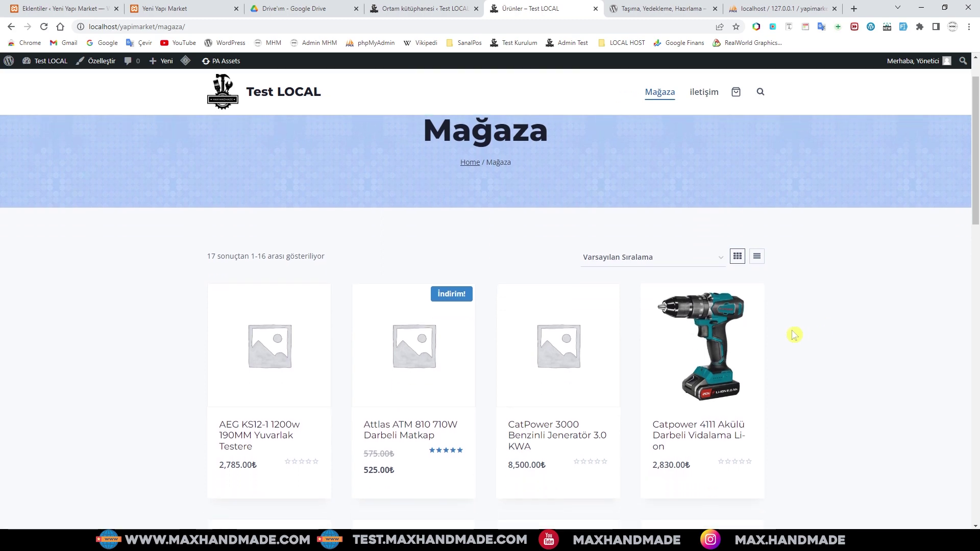
scroll(795, 332, down, 5)
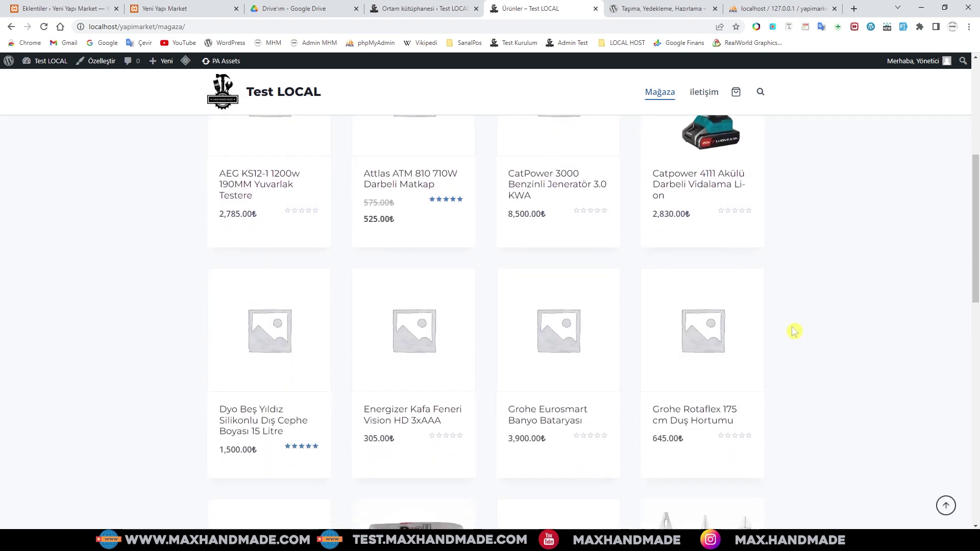
scroll(795, 332, up, 6)
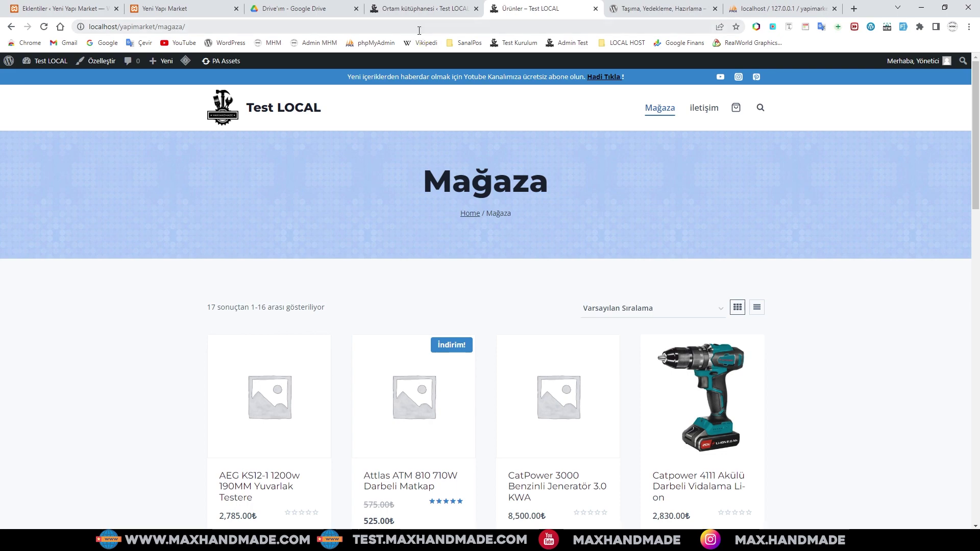
- Go to WPvivid Backup in the Test LOCAL admin and restore the site from the manual Jan-15-2023 12:55 backup
click(413, 11)
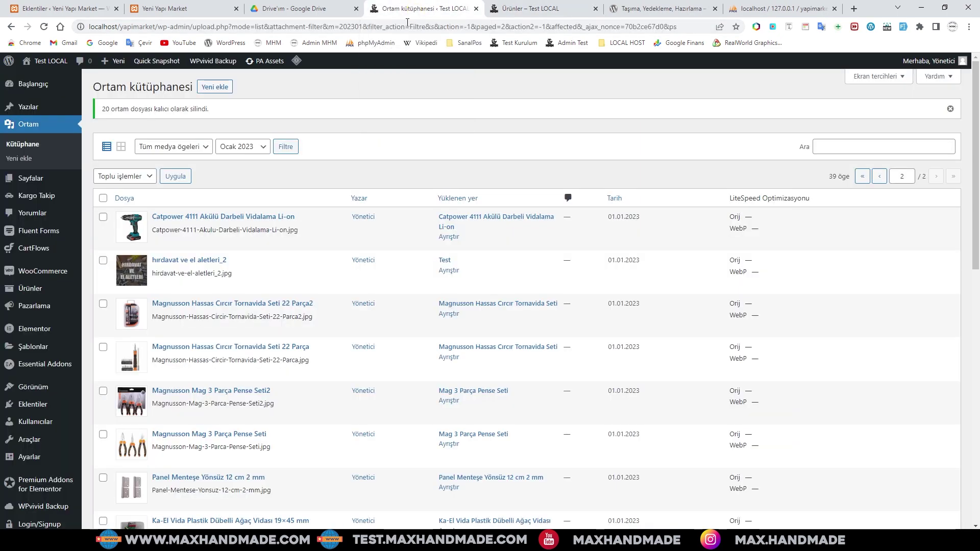
click(551, 8)
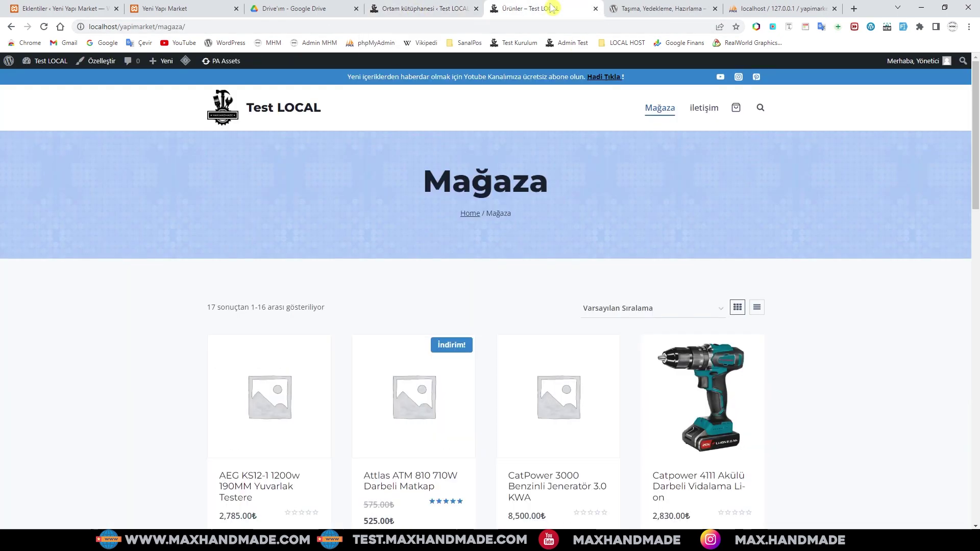
click(427, 8)
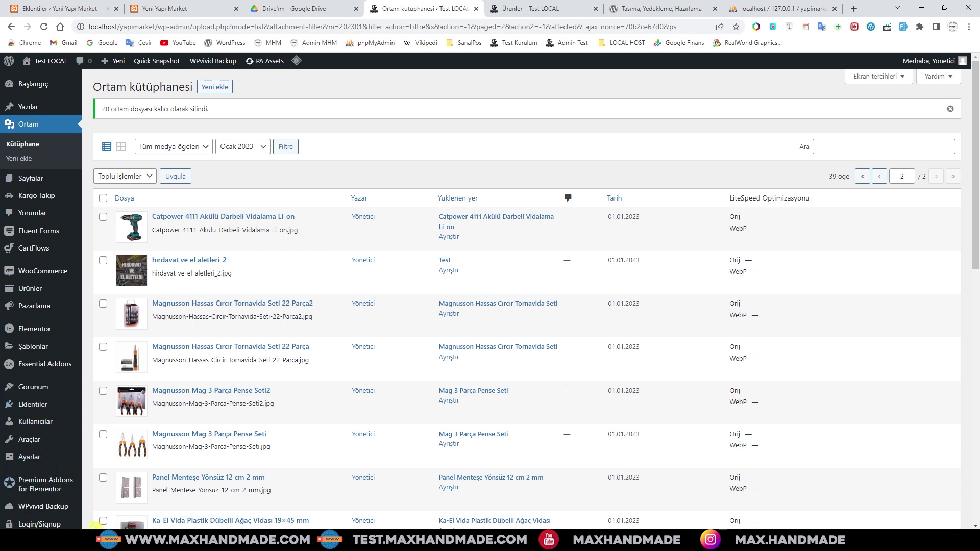
mouse_move(41, 508)
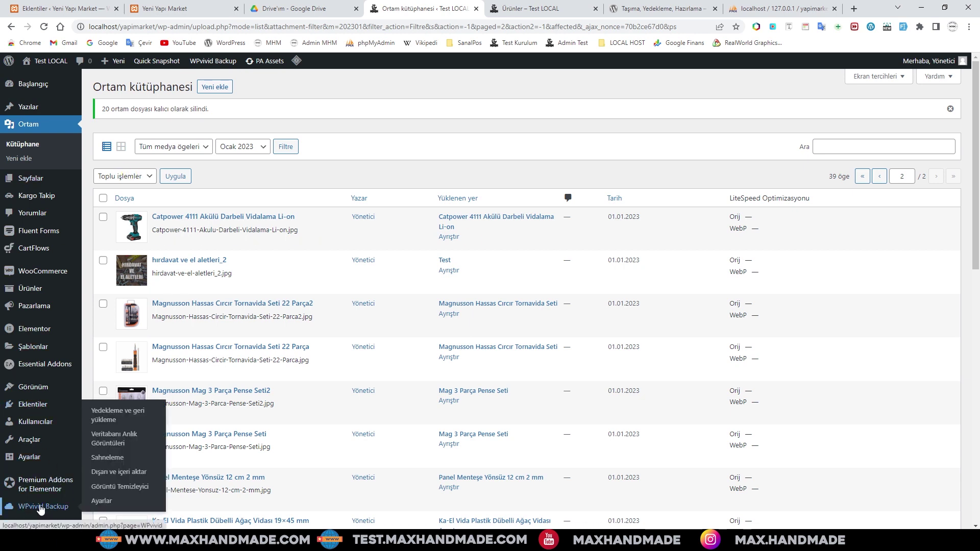
click(41, 508)
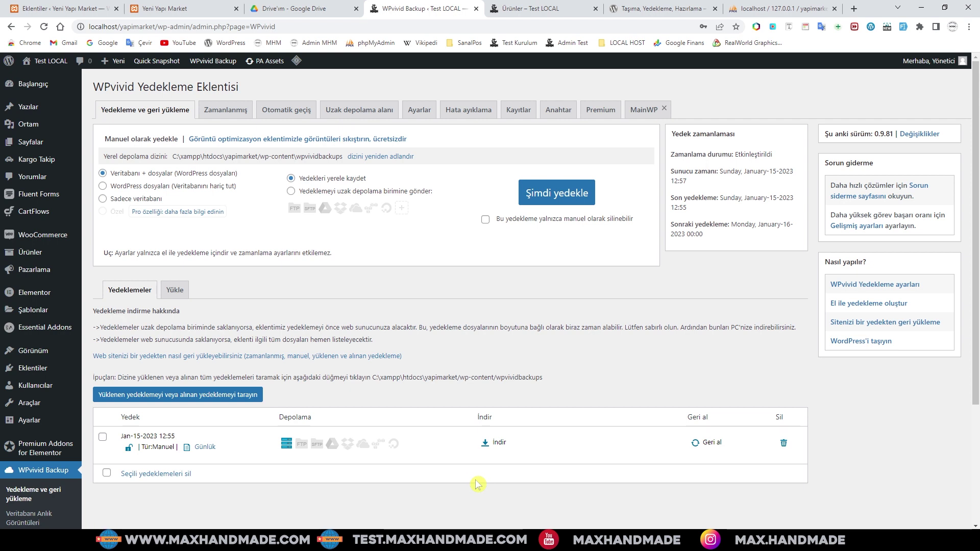
click(704, 444)
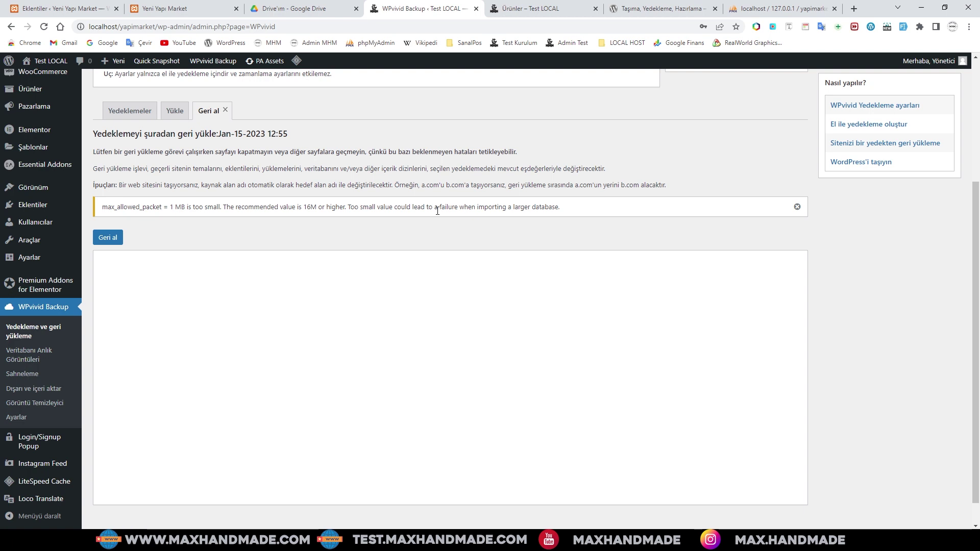
click(107, 238)
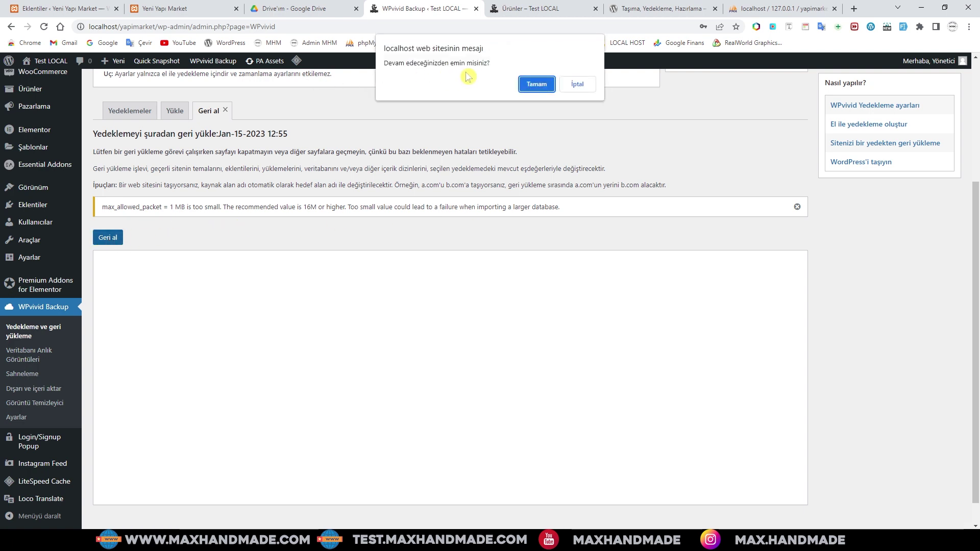
click(536, 84)
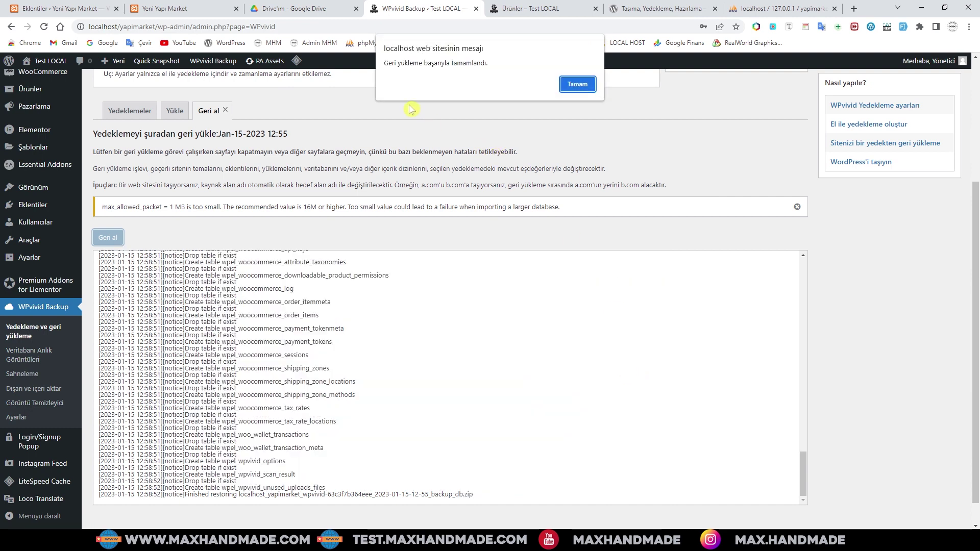
click(578, 85)
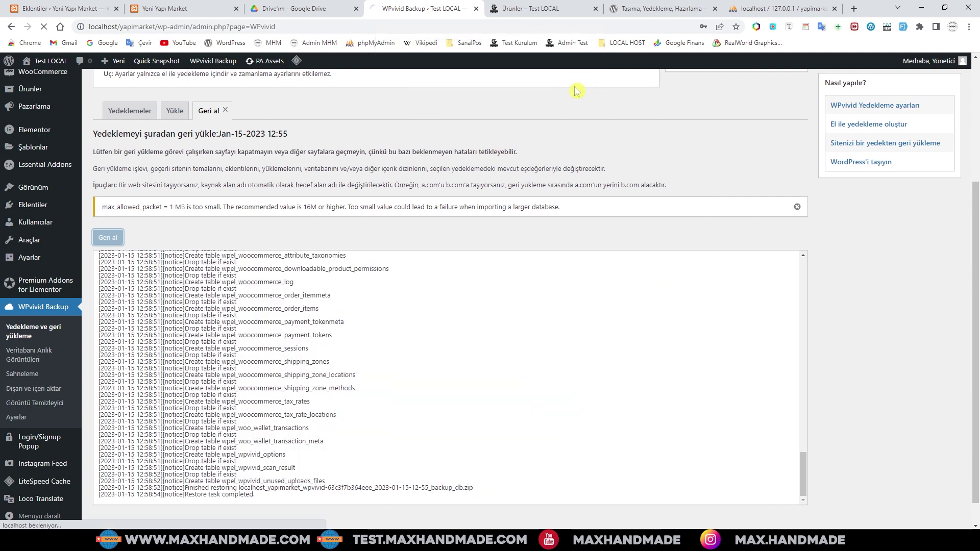
scroll(556, 346, up, 2)
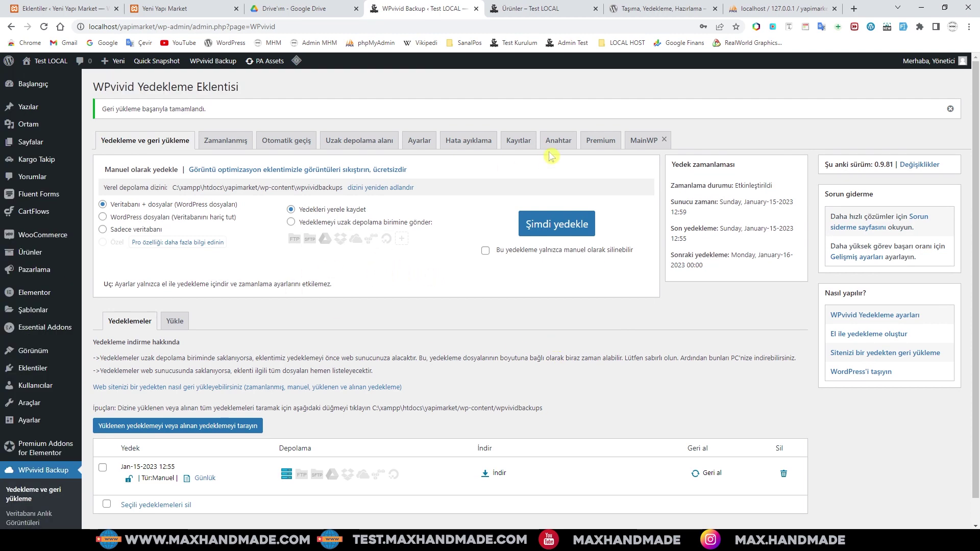
- Reload the Mağaza page on the Test LOCAL site and check the product images on both listing pages
click(529, 8)
scroll(423, 356, down, 3)
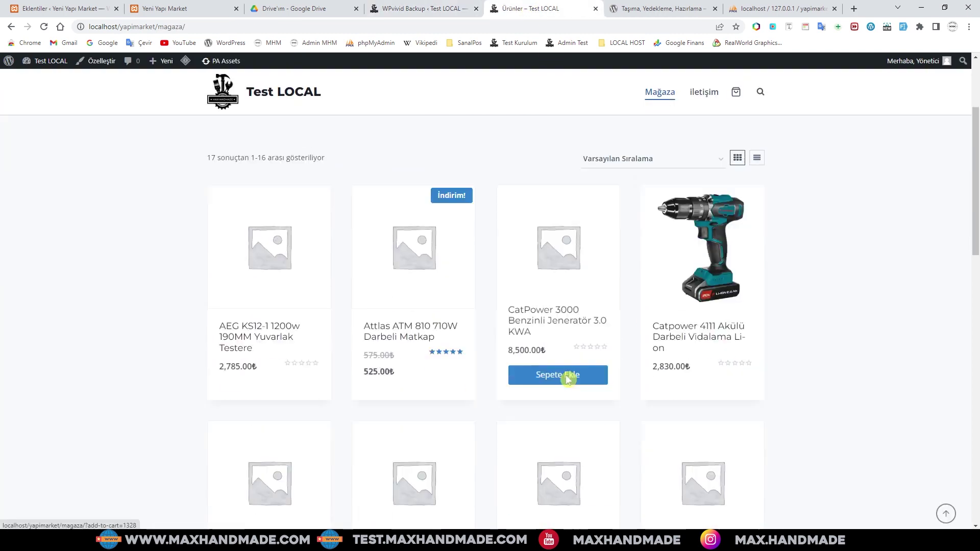
scroll(564, 377, up, 3)
click(45, 28)
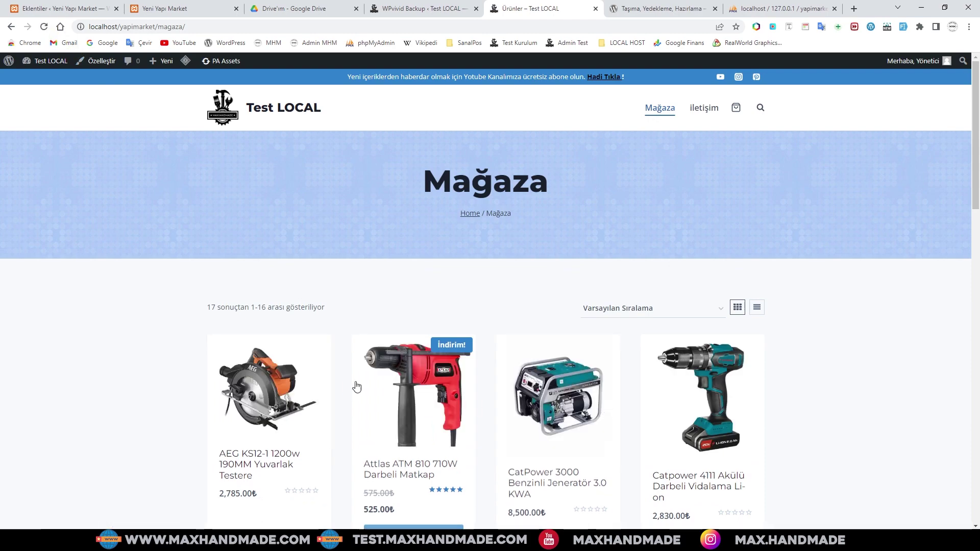
scroll(594, 403, down, 3)
scroll(595, 403, down, 15)
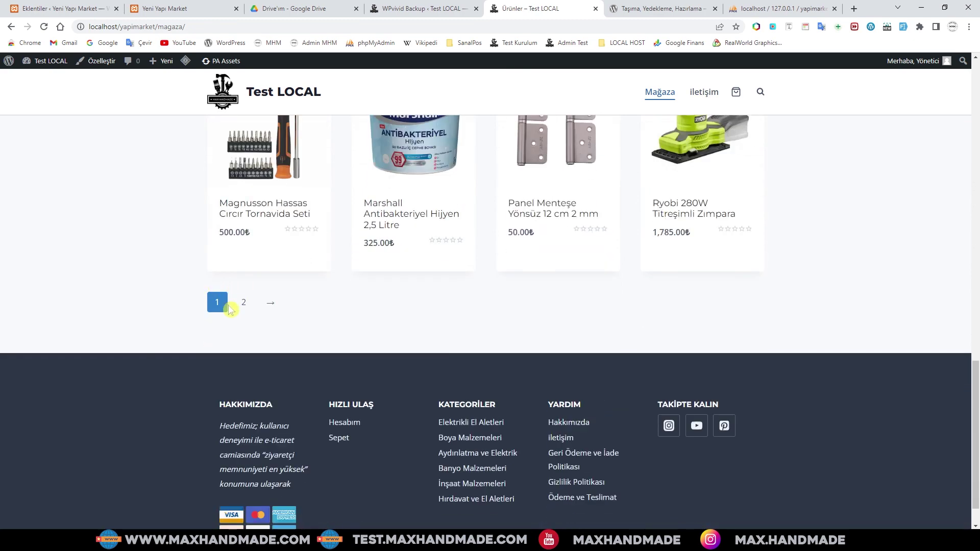
click(243, 306)
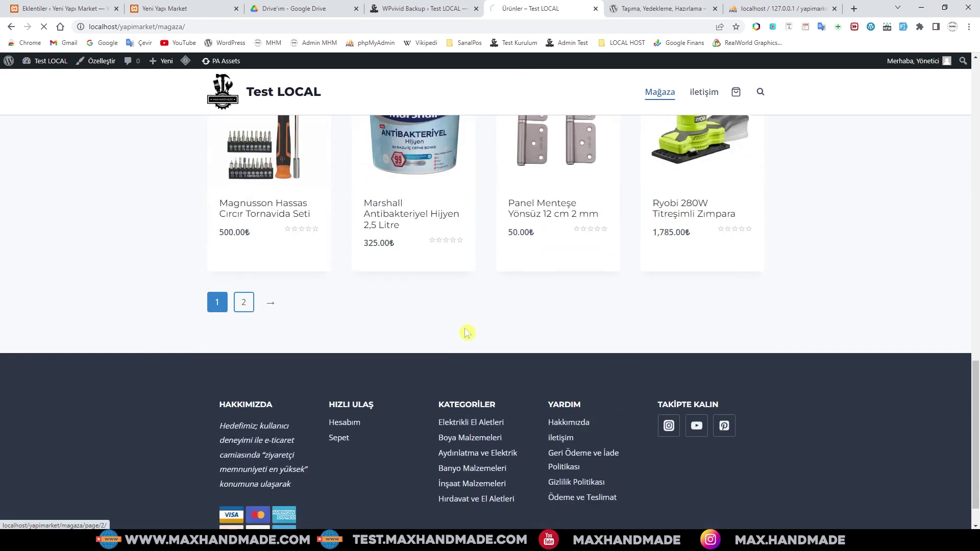
scroll(606, 350, down, 4)
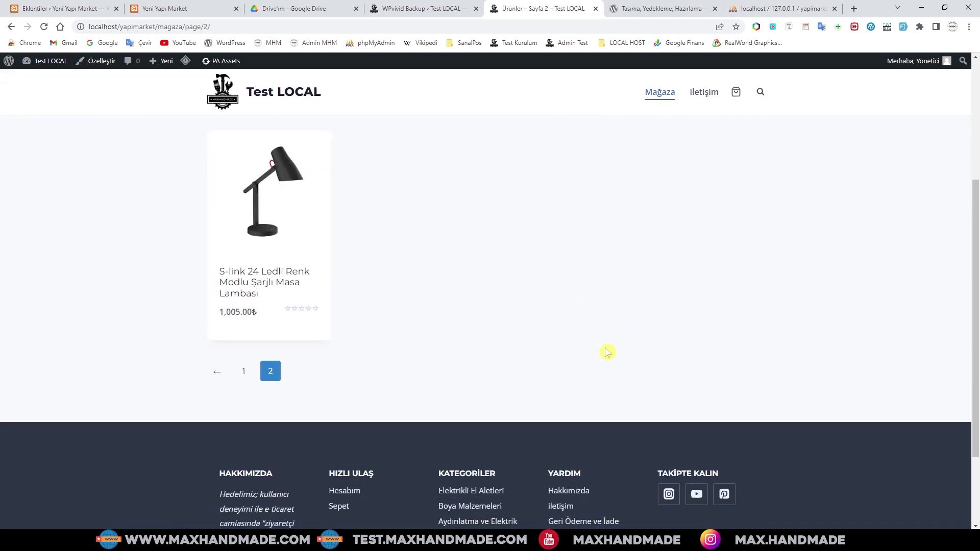
- Open the Test LOCAL site's iletişim page and examine its contact form, map and Instagram section
scroll(606, 351, up, 4)
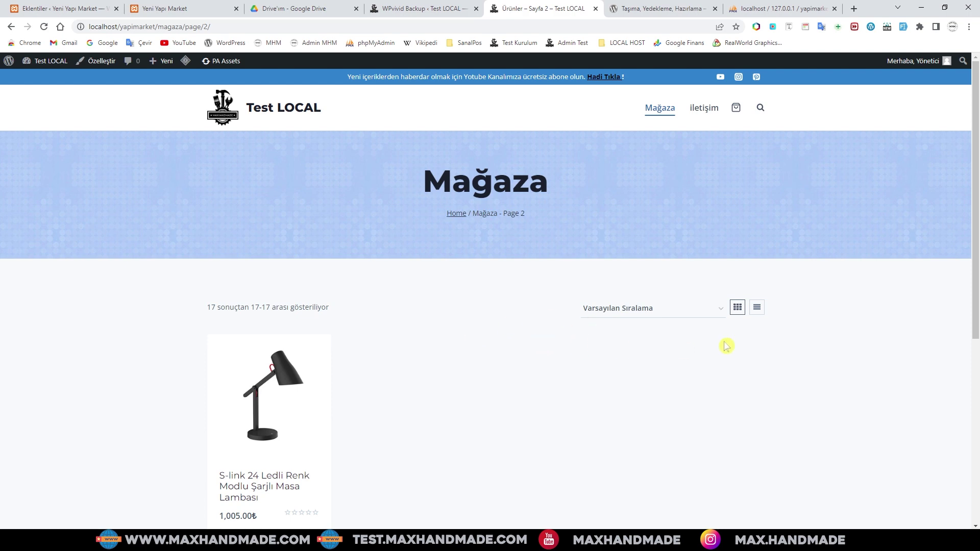
click(706, 111)
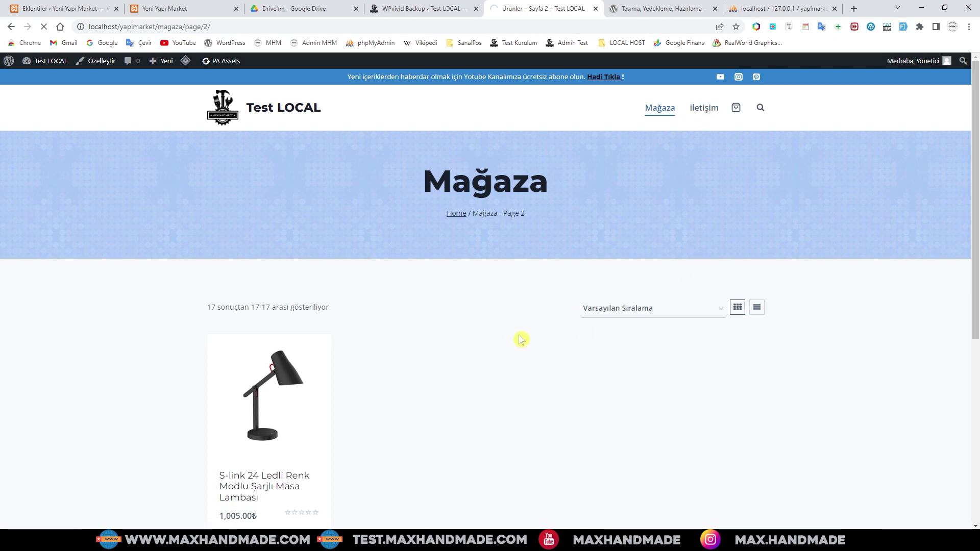
scroll(576, 335, down, 3)
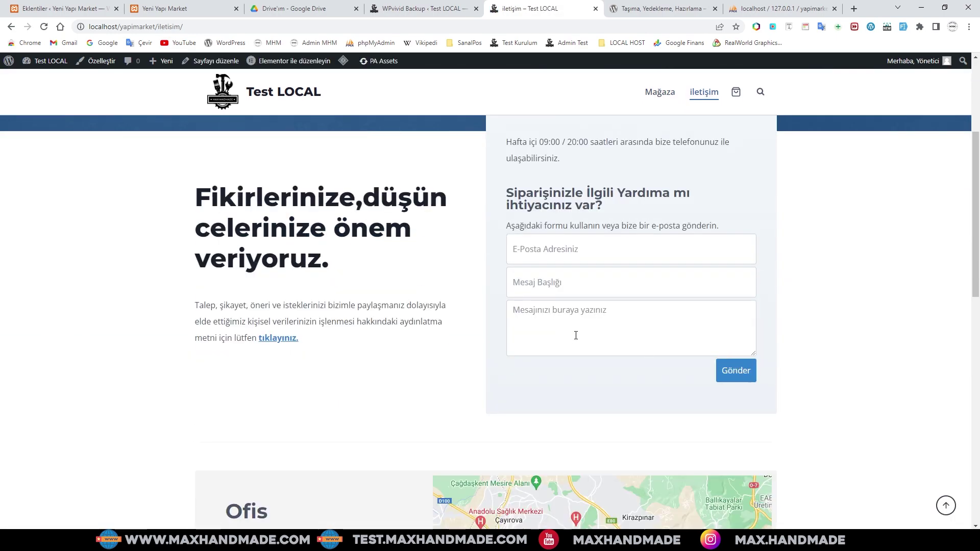
scroll(576, 335, down, 10)
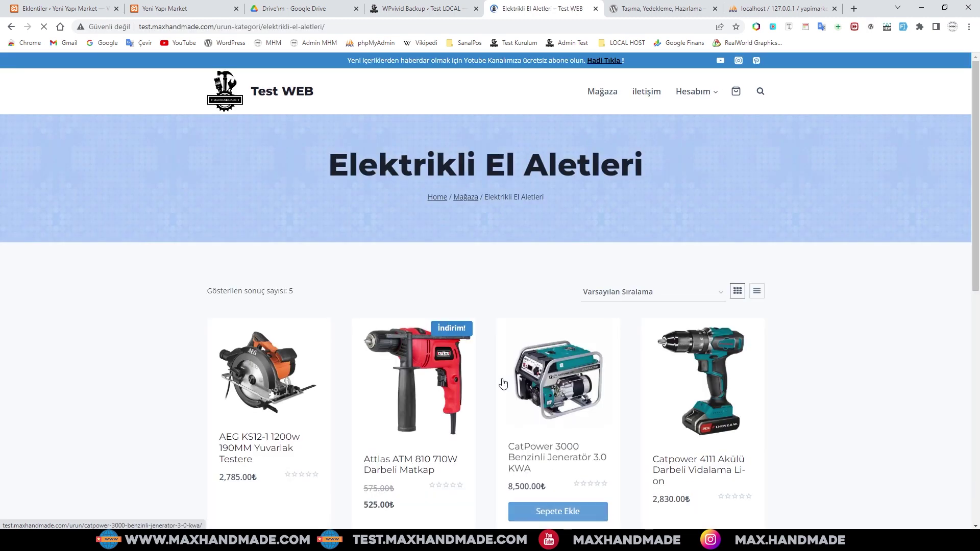
click(11, 27)
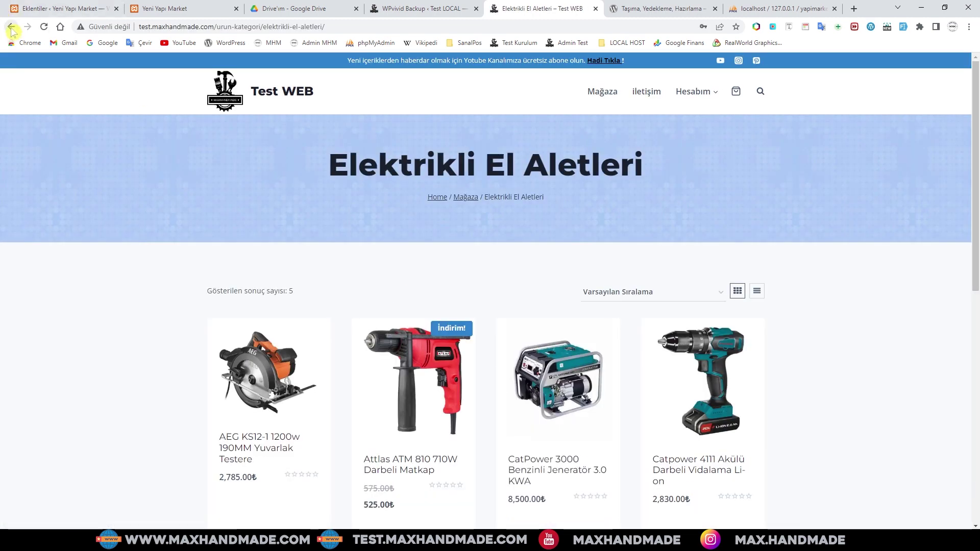
scroll(534, 273, up, 10)
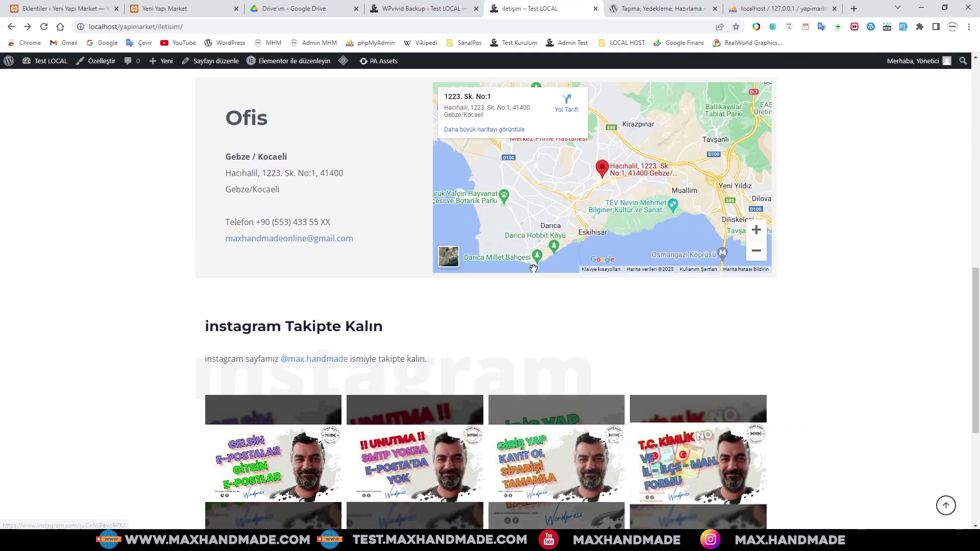
scroll(534, 269, up, 5)
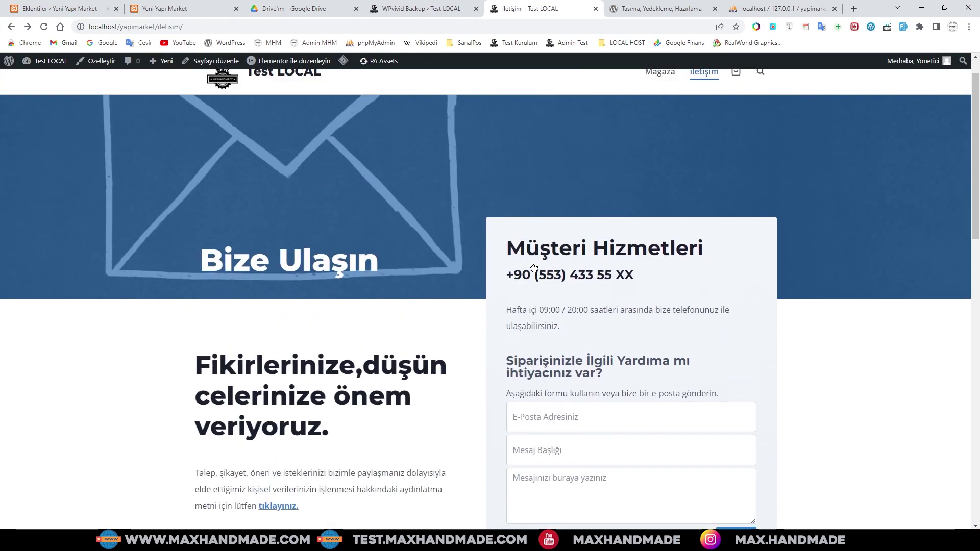
- Open the Test LOCAL home page and check the banners, category images and product images throughout it
click(265, 115)
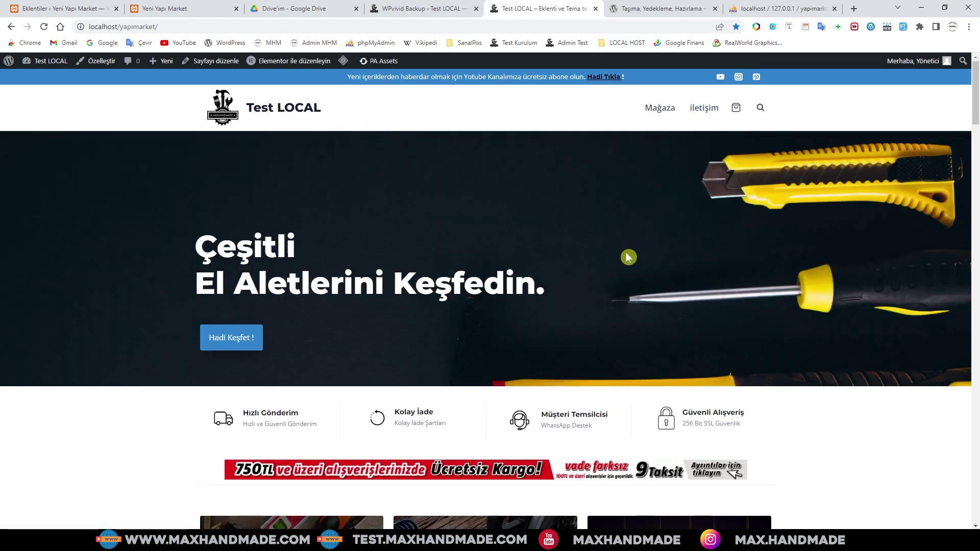
scroll(628, 257, down, 15)
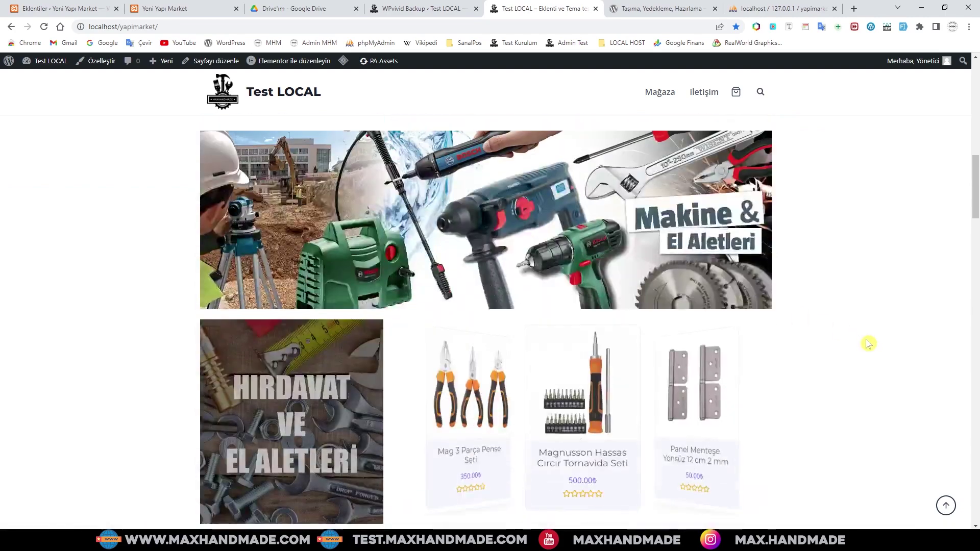
scroll(868, 343, down, 12)
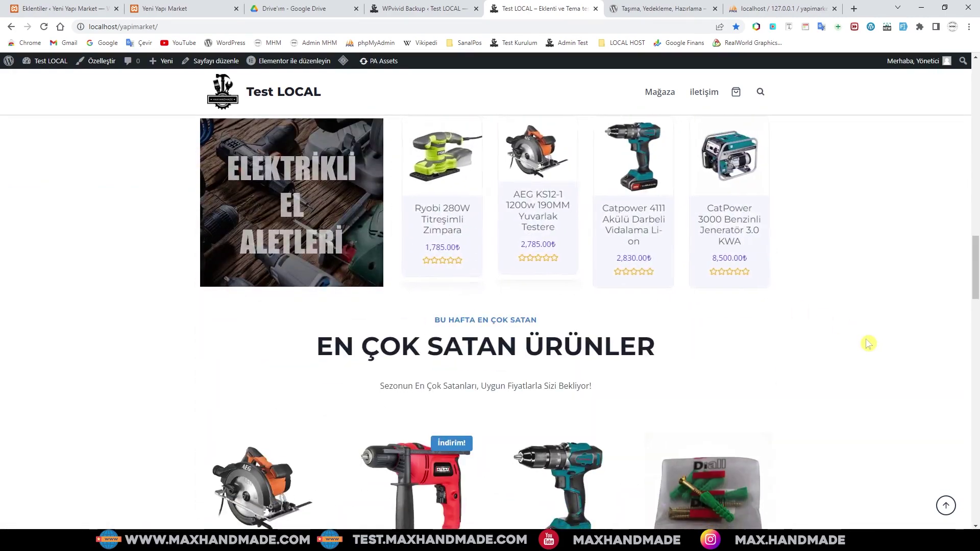
scroll(799, 342, down, 8)
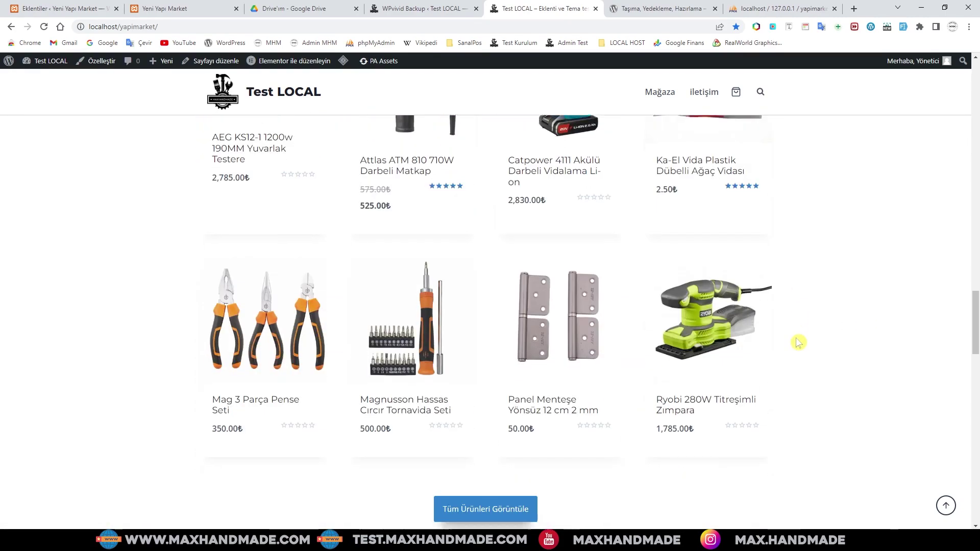
scroll(799, 343, down, 3)
scroll(799, 342, up, 14)
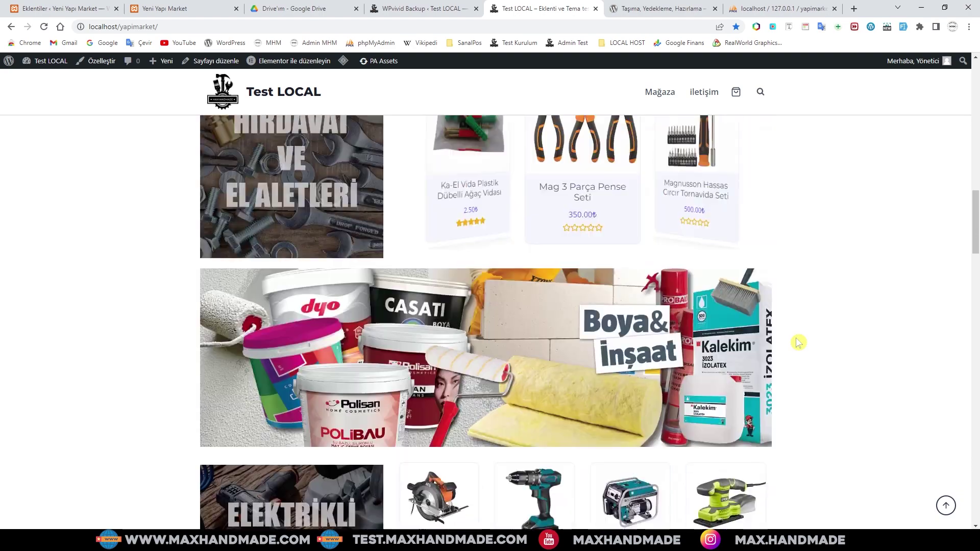
scroll(799, 342, up, 12)
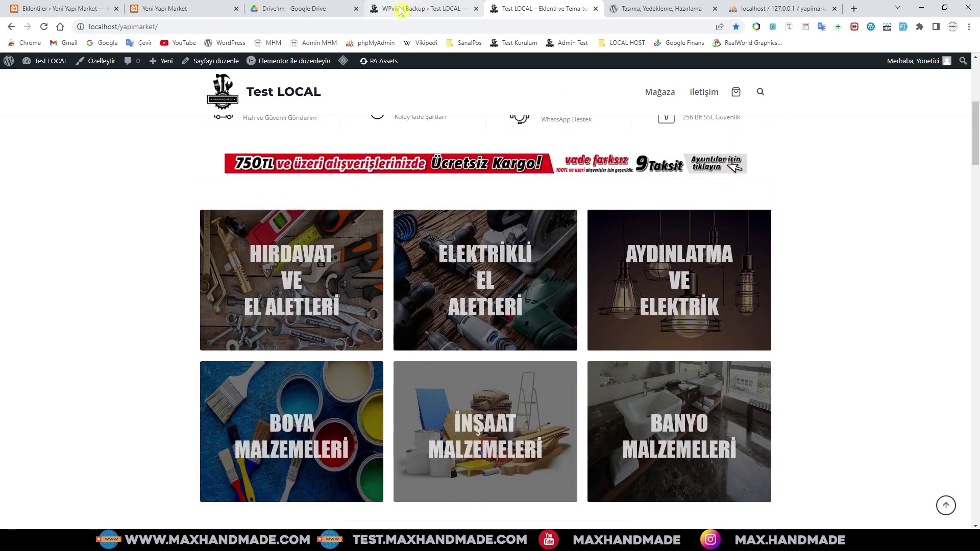
- Check the contents of Drive'ım in Google Drive, and return to the WPvivid Backup page of Test LOCAL
click(401, 9)
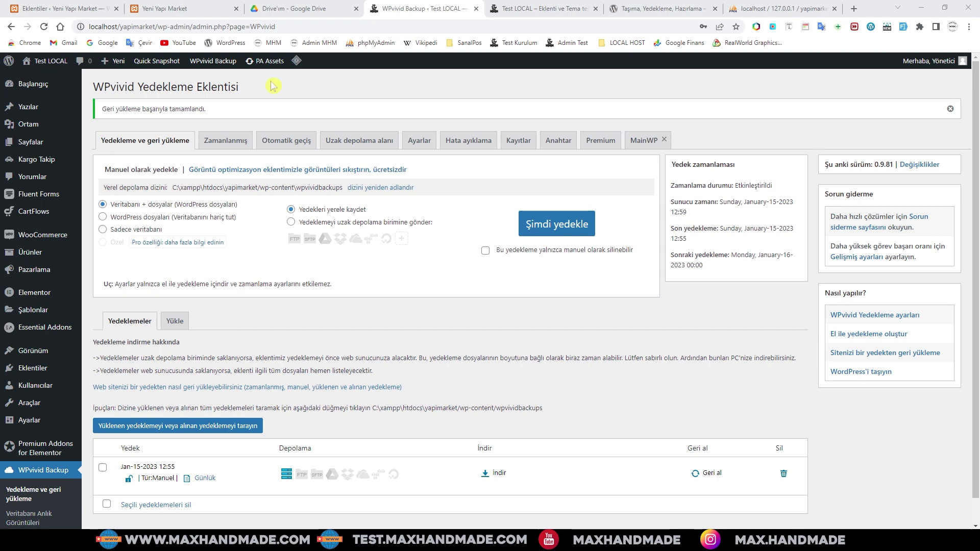
click(284, 9)
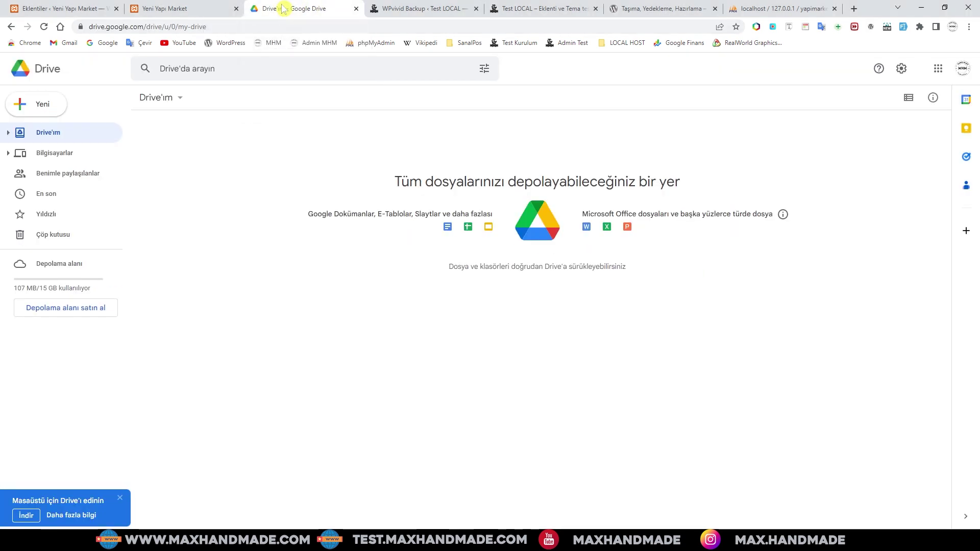
click(422, 10)
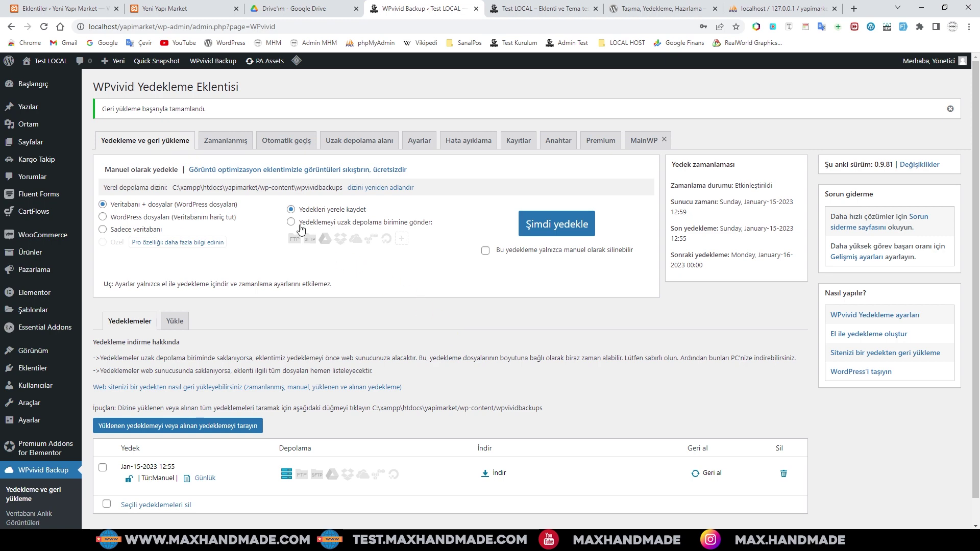
- Authenticate WPvivid with Google Drive as remote storage, allowing access for the site's Google account and logging back in to Test LOCAL as admin
click(359, 145)
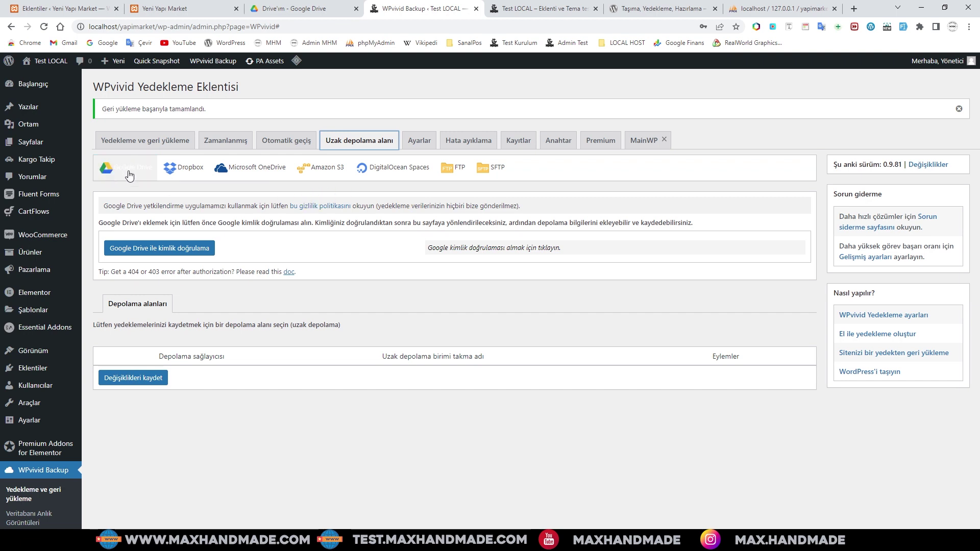
click(183, 254)
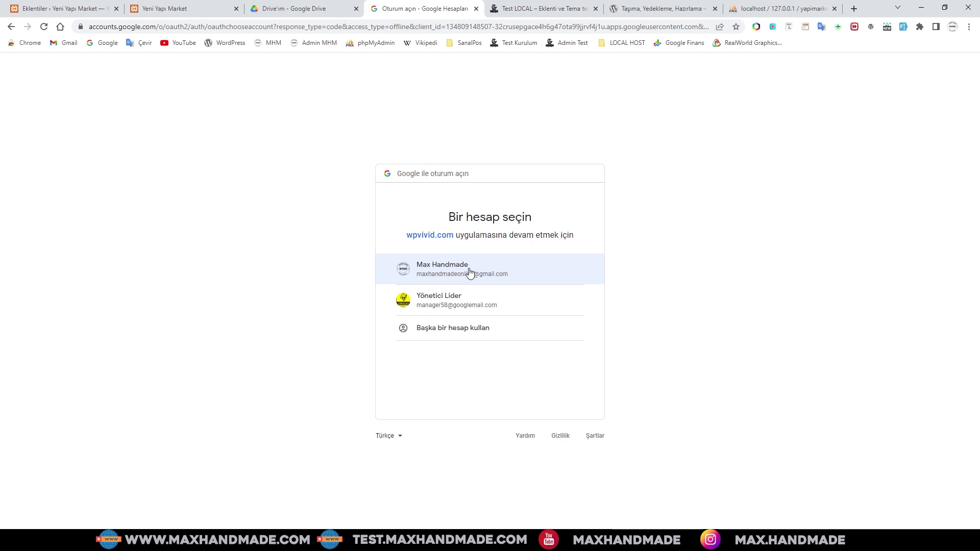
click(449, 271)
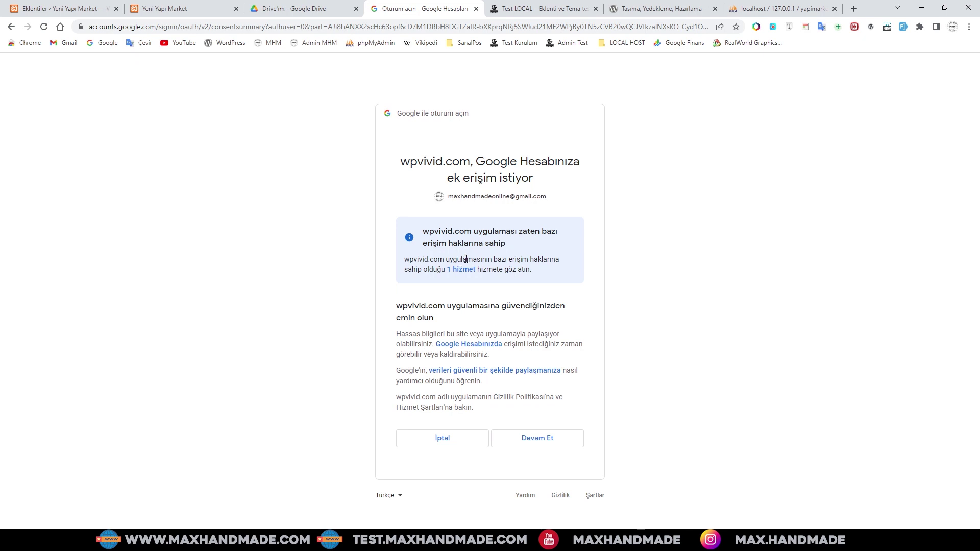
click(538, 439)
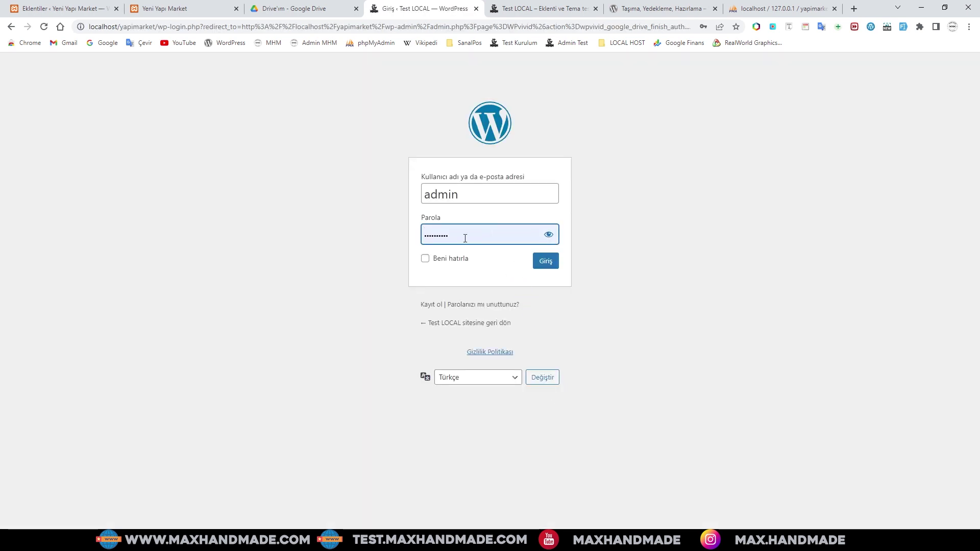
click(550, 263)
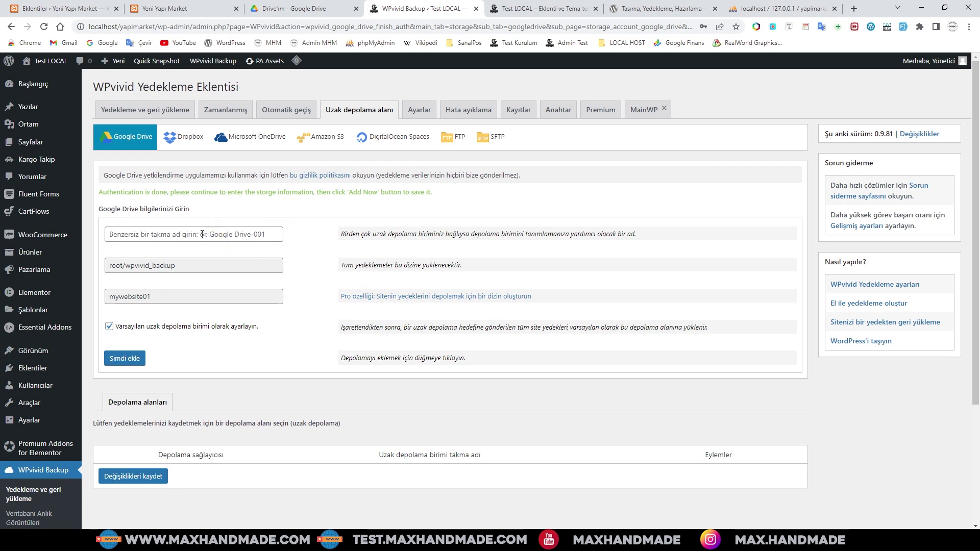
- Add the Google Drive account as the default remote storage with the alias Test001
click(150, 233)
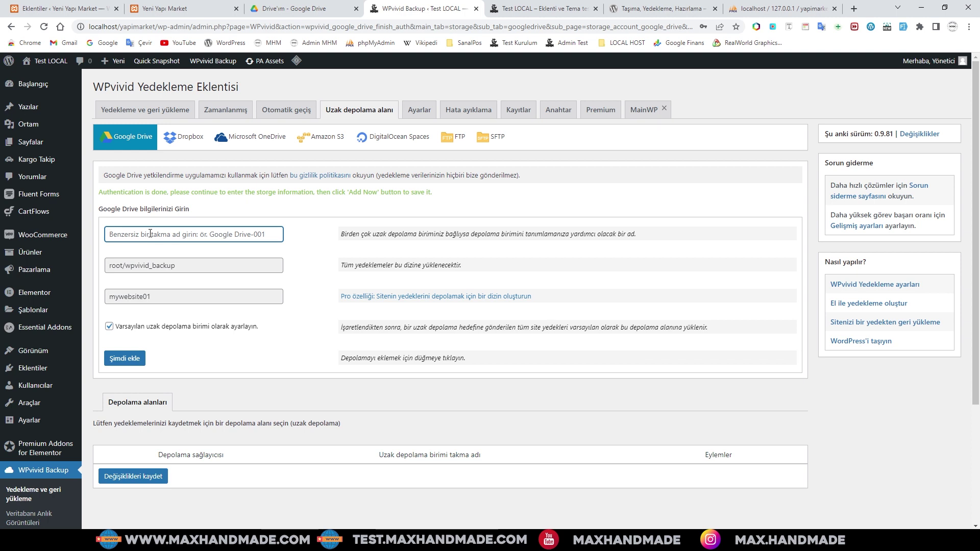
text(Test001)
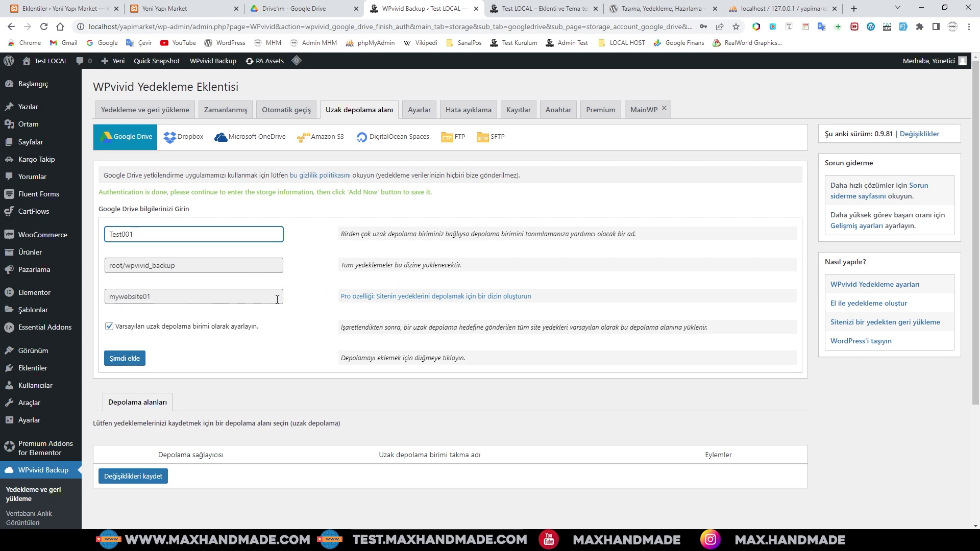
click(126, 360)
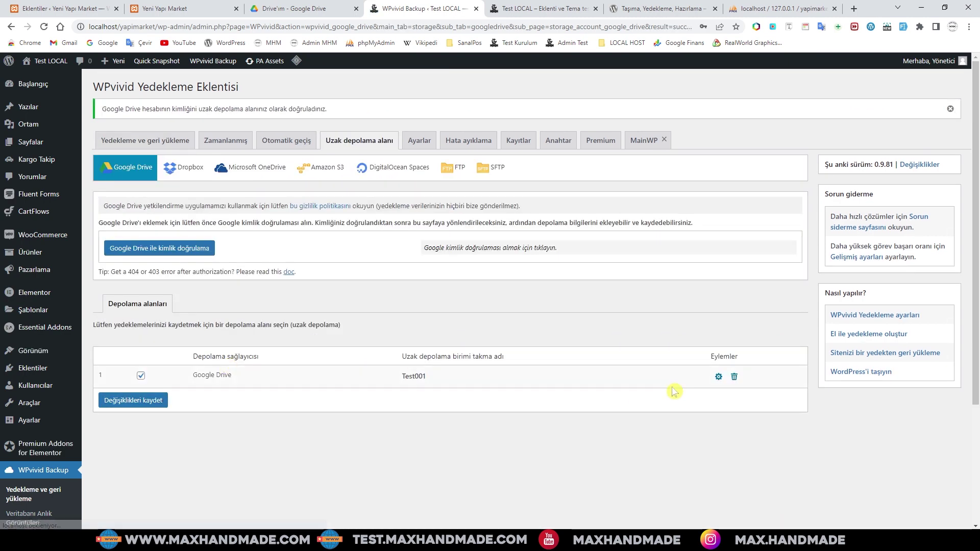
- Run a manual backup of the database and files, sending it to the remote Google Drive storage
click(160, 145)
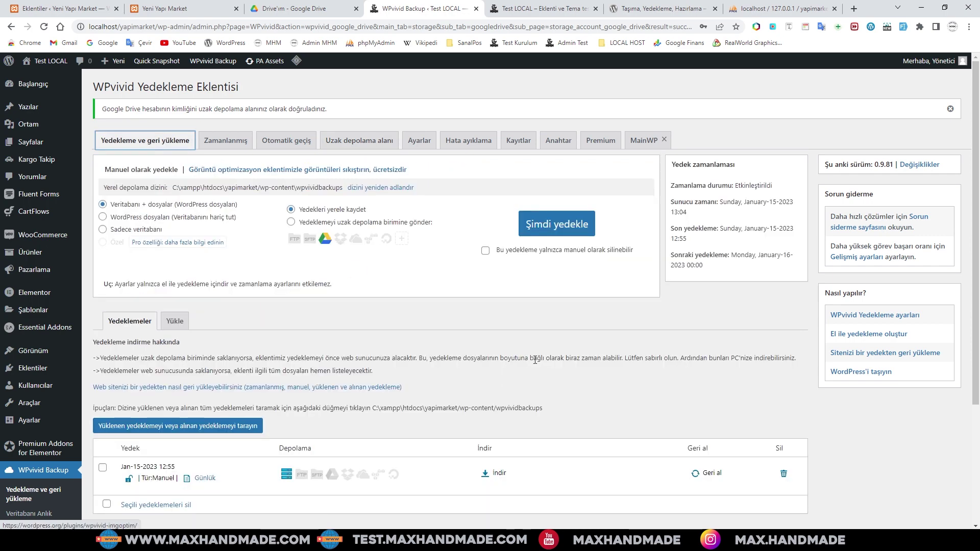
click(292, 224)
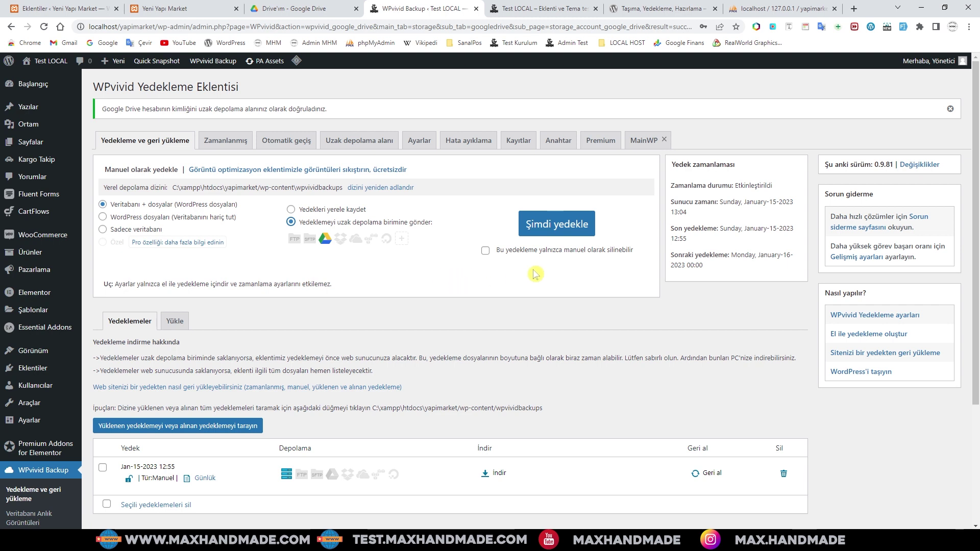
click(554, 230)
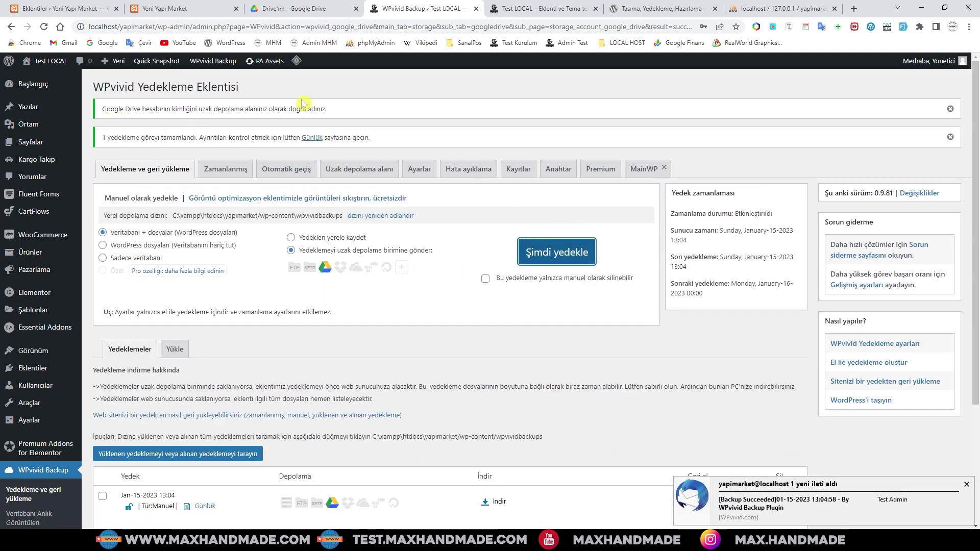
- Reload Google Drive to check for the uploaded backup files, and review the backup list in WPvivid Backup
click(294, 8)
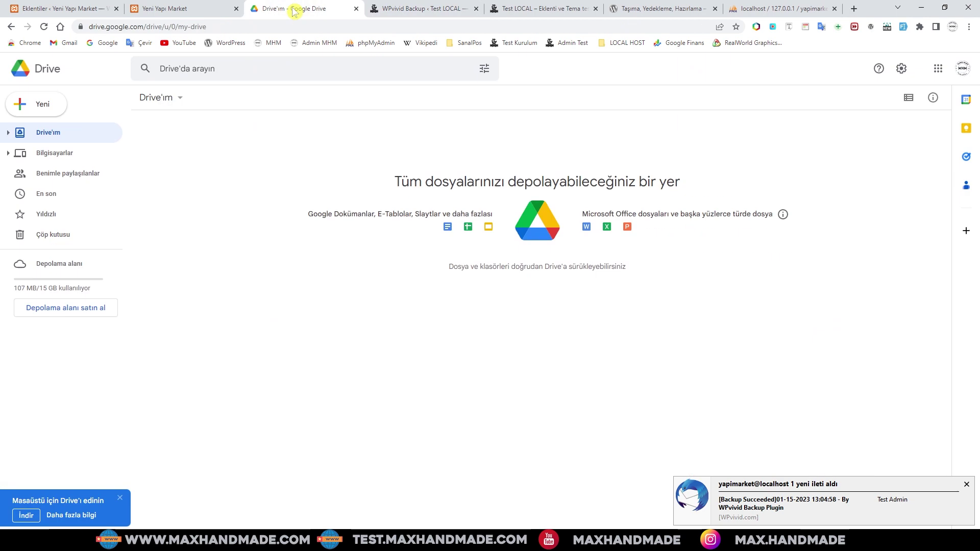
click(44, 27)
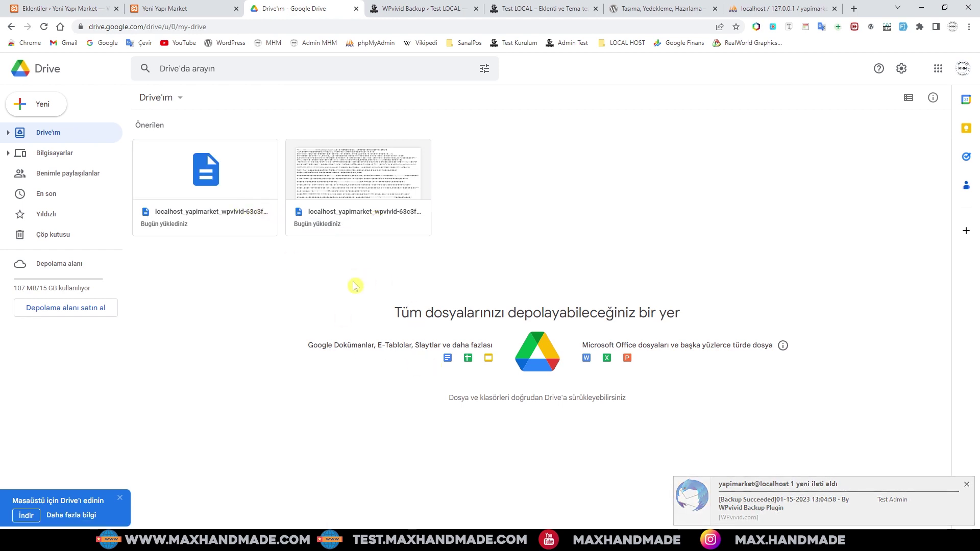
click(421, 8)
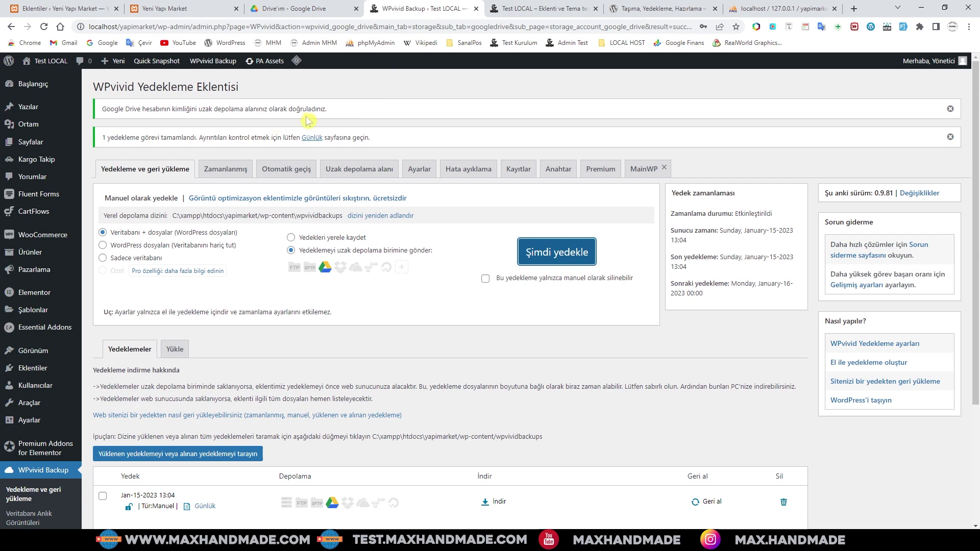
scroll(439, 332, down, 3)
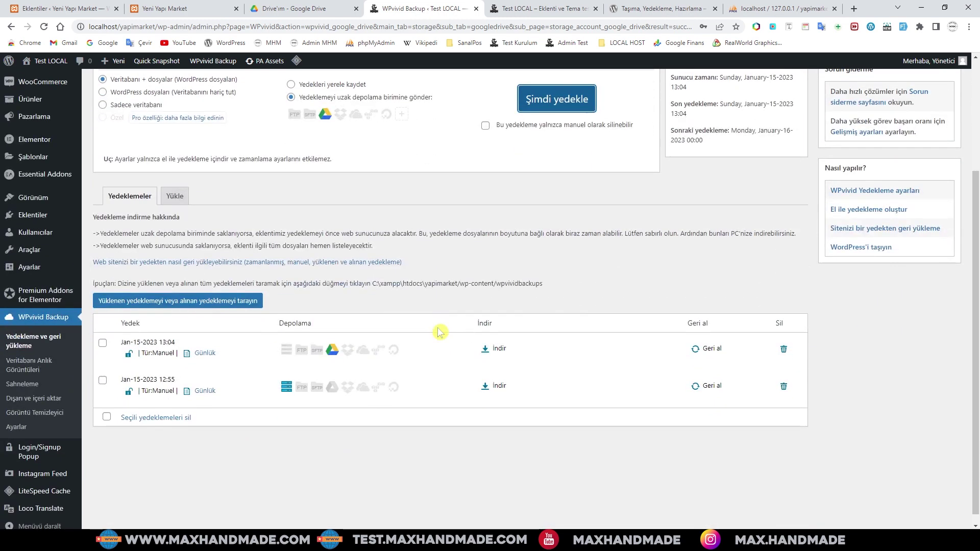
scroll(439, 333, up, 3)
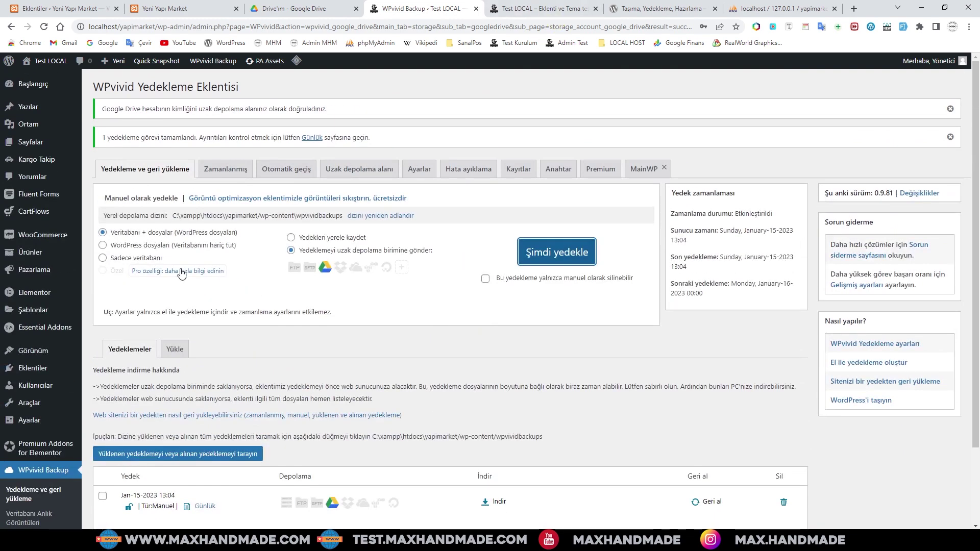
- Permanently delete all media items listed on page 2 of Test LOCAL's media library, filtered to Ocak 2023
mouse_move(30, 128)
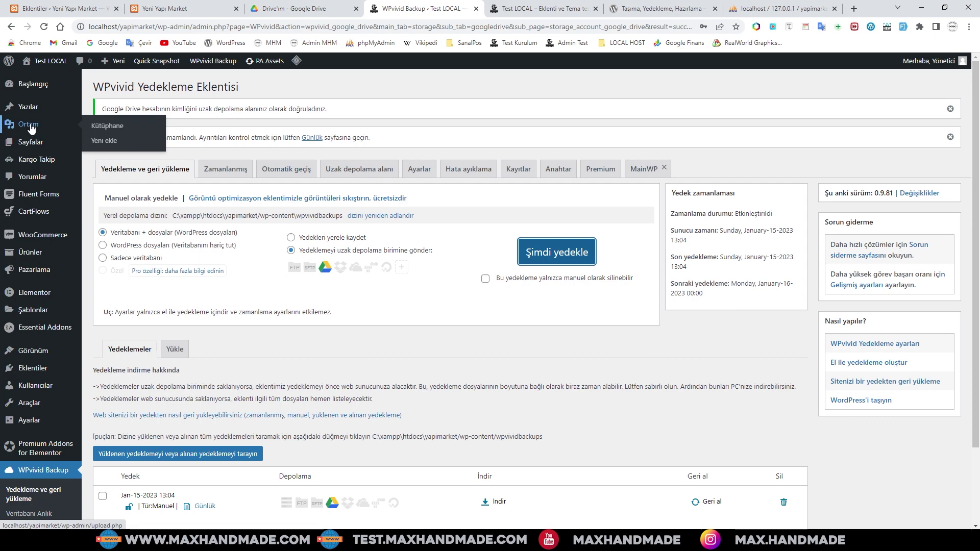
click(111, 128)
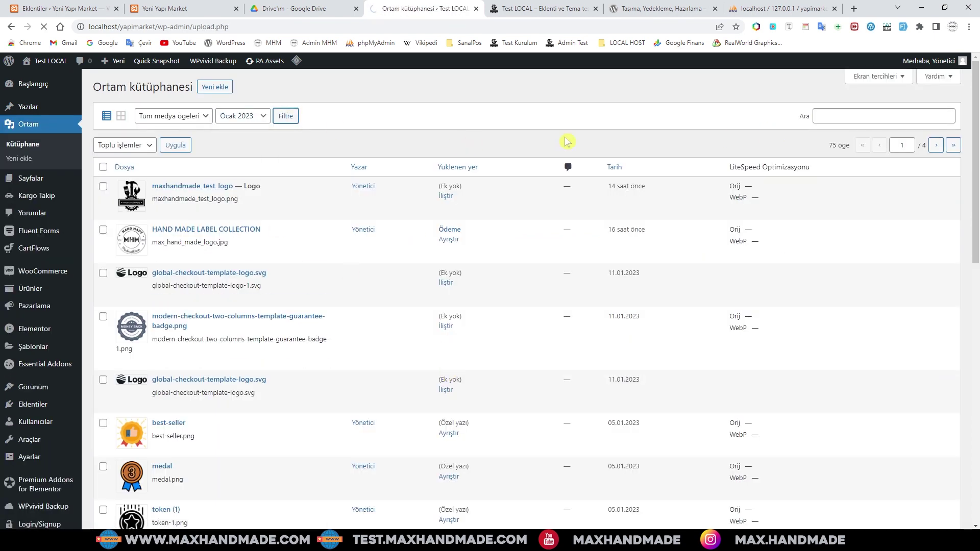
click(936, 145)
click(103, 167)
click(149, 145)
click(125, 167)
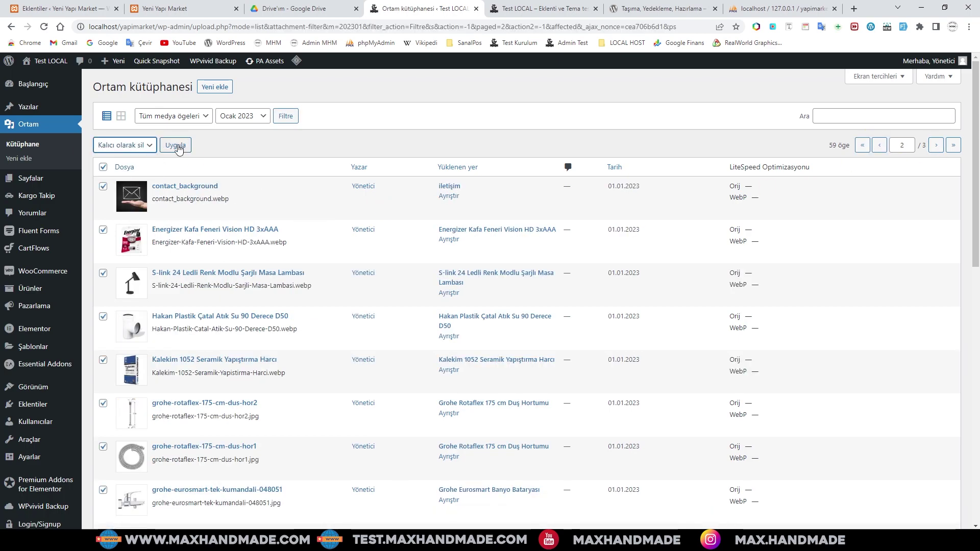
click(179, 149)
click(543, 109)
- Check the Mağaza page of Test LOCAL for products whose images were deleted
click(545, 8)
click(660, 92)
scroll(605, 369, down, 19)
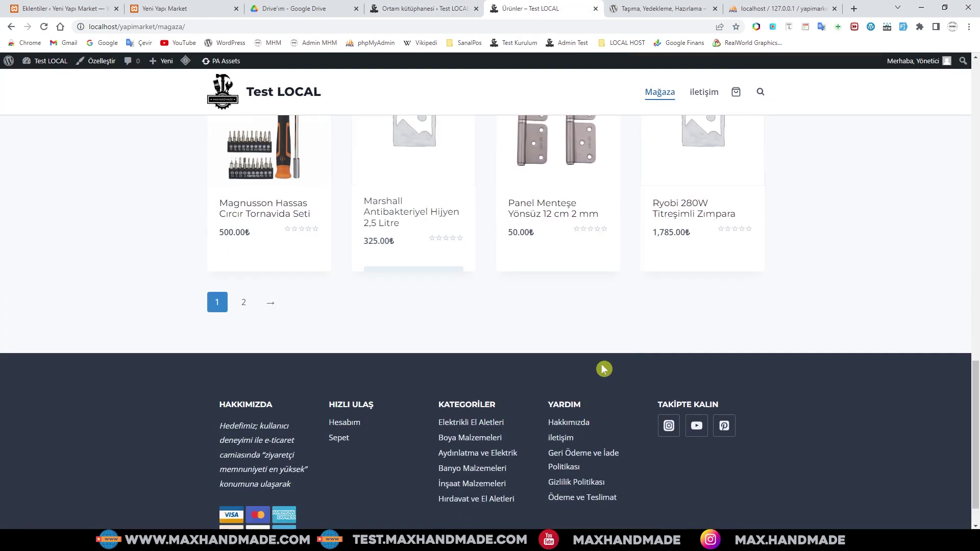
scroll(605, 369, up, 15)
- Restore the Jan-15-2023 13:04 Google Drive backup of Test LOCAL in WPvivid Backup
click(424, 8)
mouse_move(43, 510)
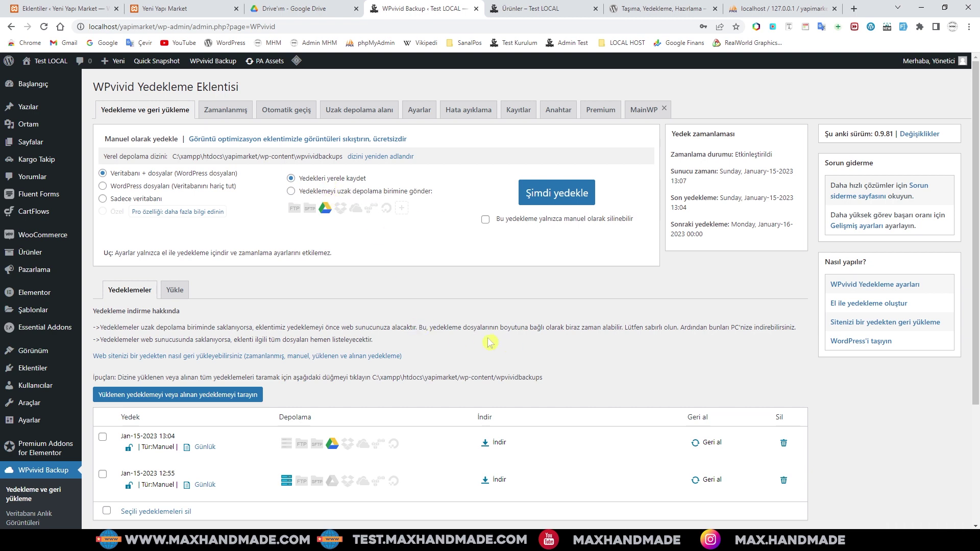
click(708, 443)
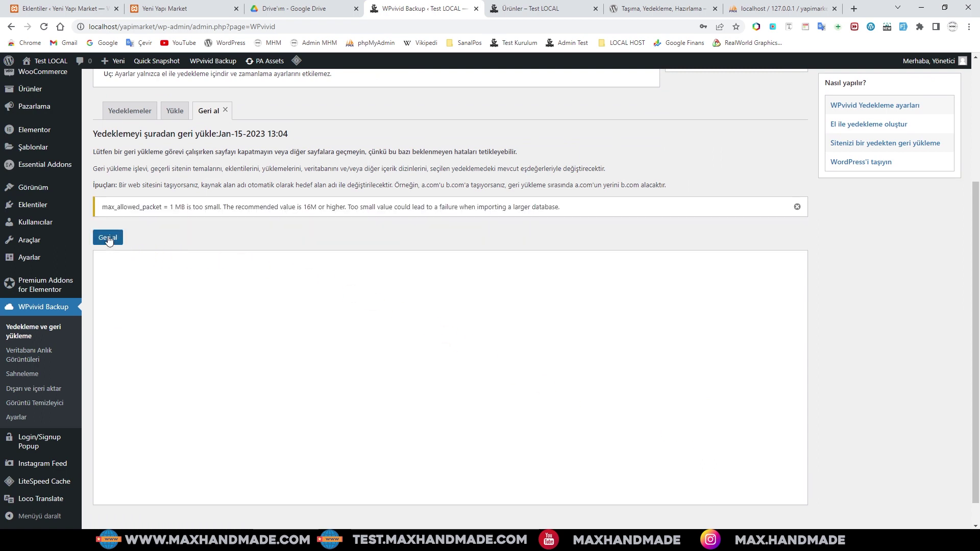
click(108, 240)
click(533, 85)
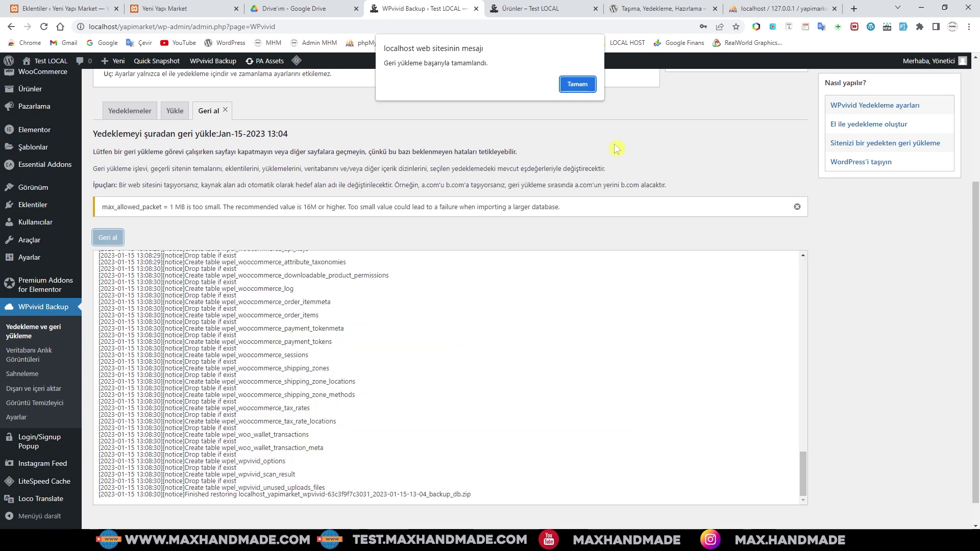
click(566, 85)
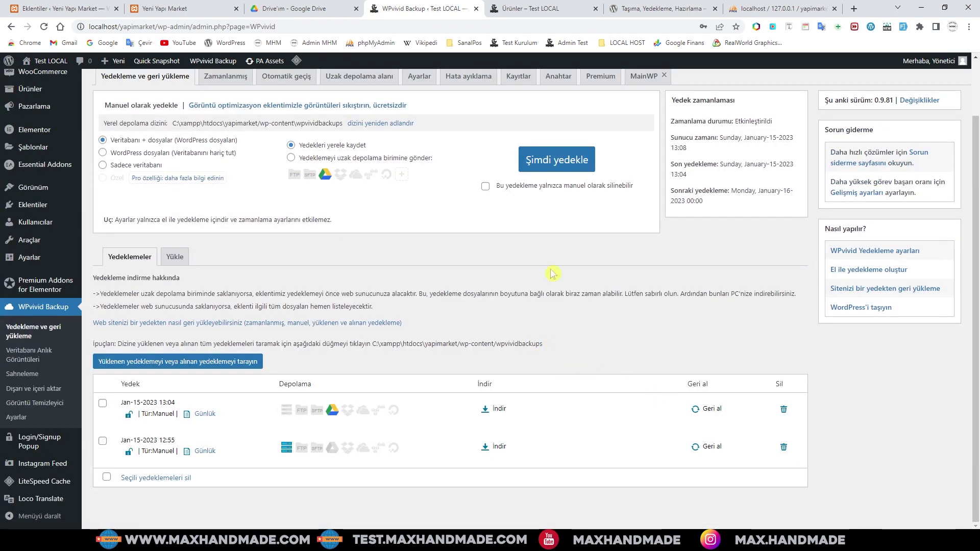
- Reload the Mağaza page and check the product images throughout the product list
click(541, 9)
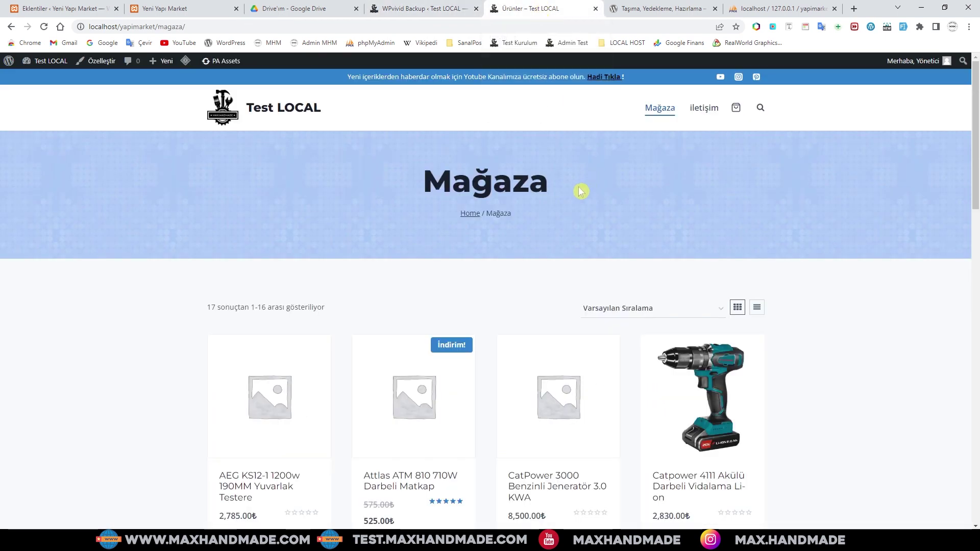
scroll(566, 435, down, 4)
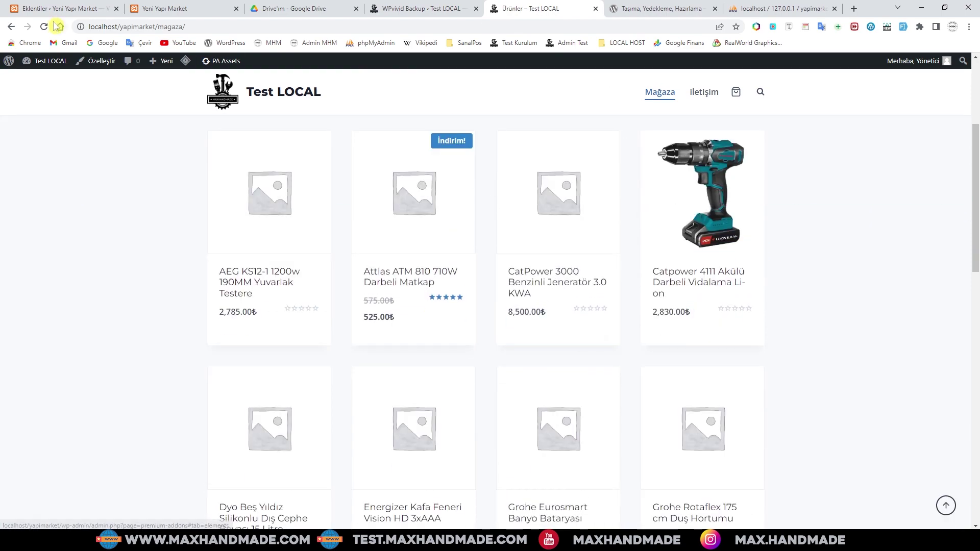
click(44, 26)
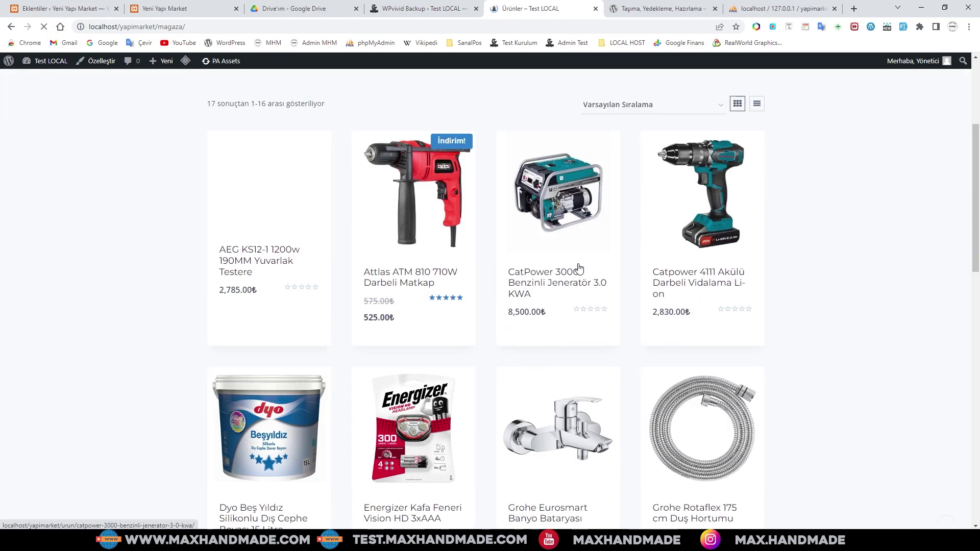
scroll(632, 324, down, 13)
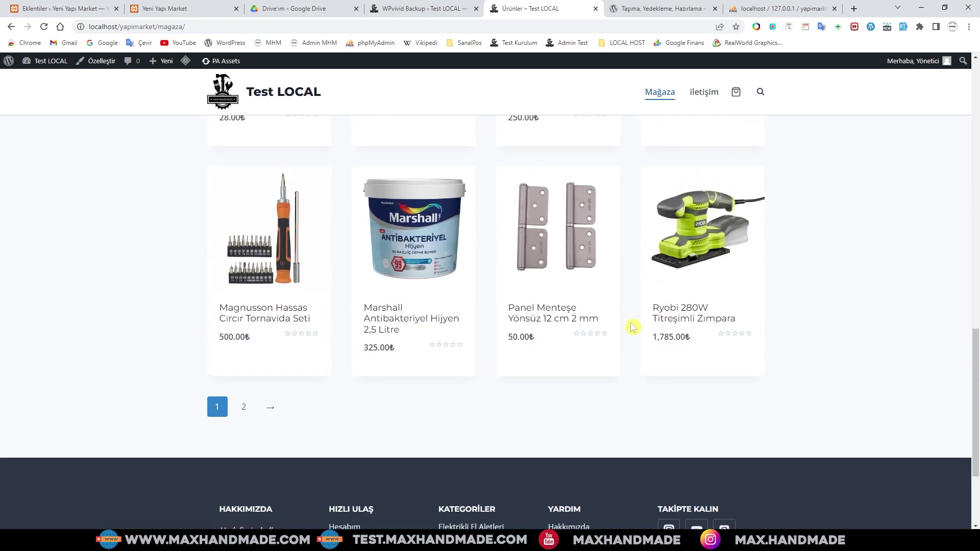
scroll(633, 328, down, 3)
scroll(587, 316, up, 10)
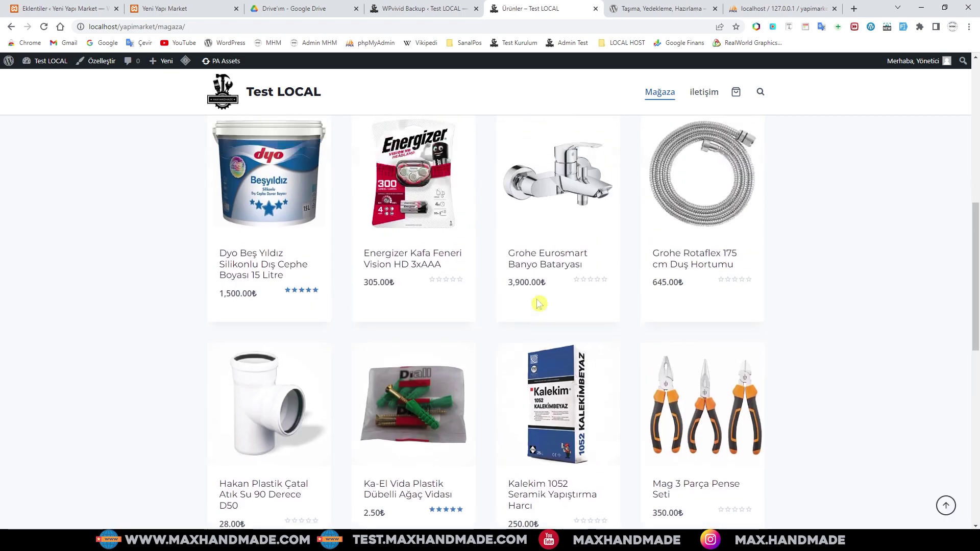
scroll(539, 304, up, 5)
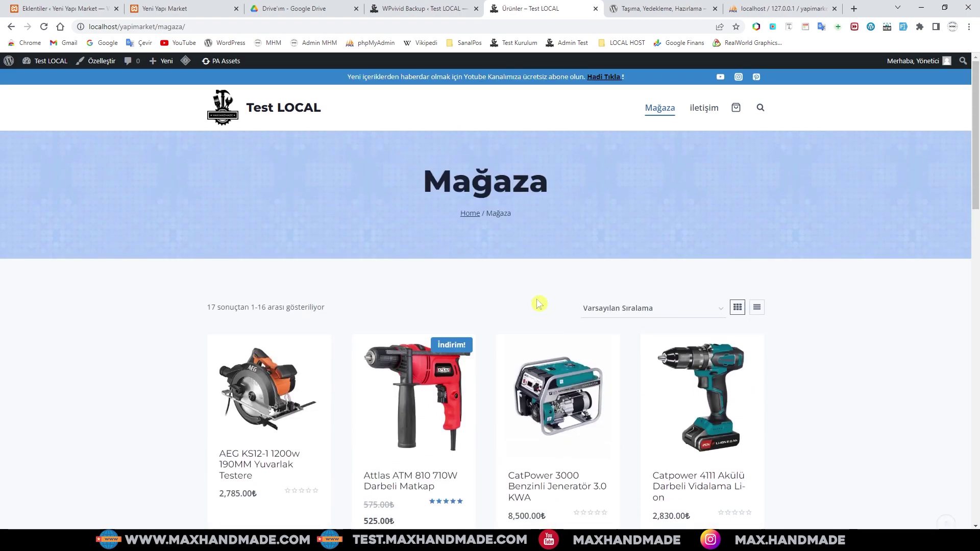
- Open WPvivid's database snapshots page, and reload the yapimarketdb table list in phpMyAdmin to examine its existing tables
click(409, 11)
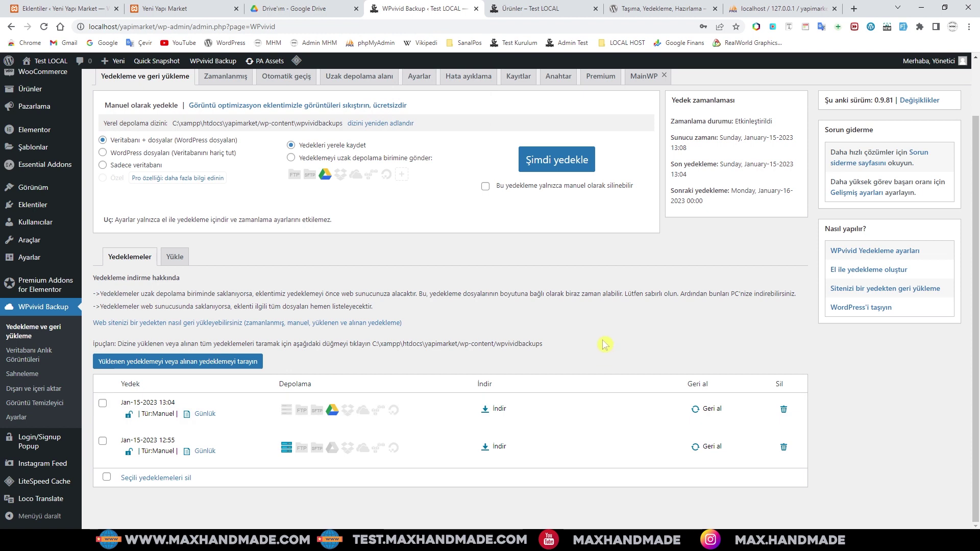
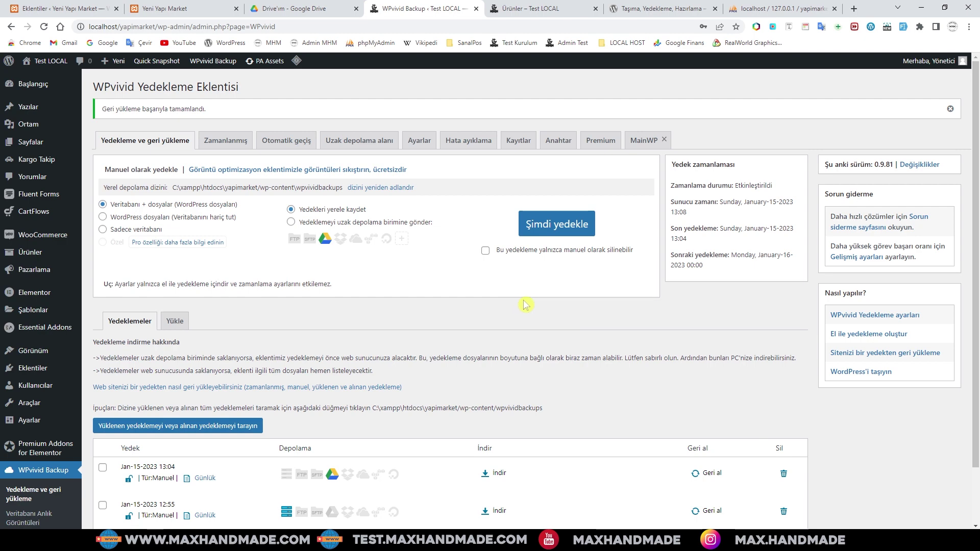
scroll(561, 306, down, 3)
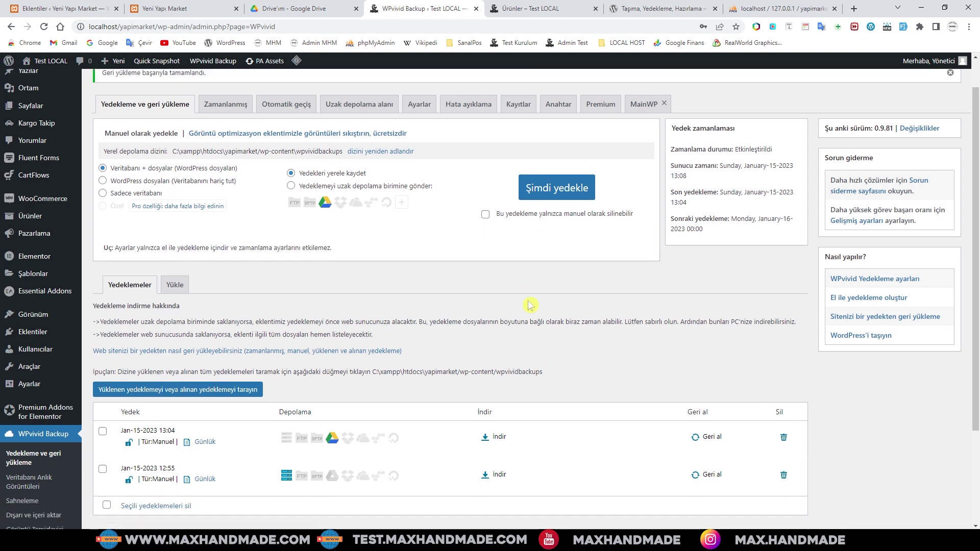
scroll(530, 304, up, 2)
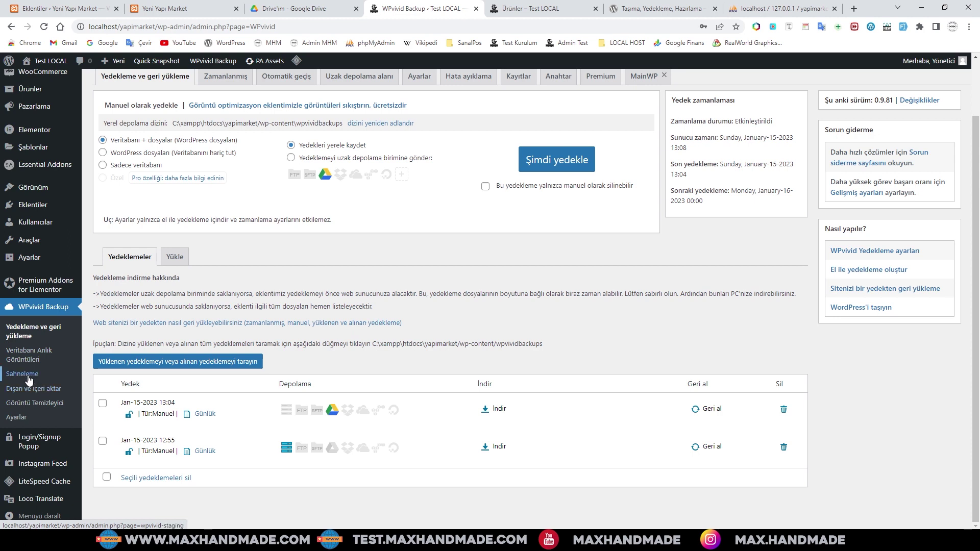
click(26, 354)
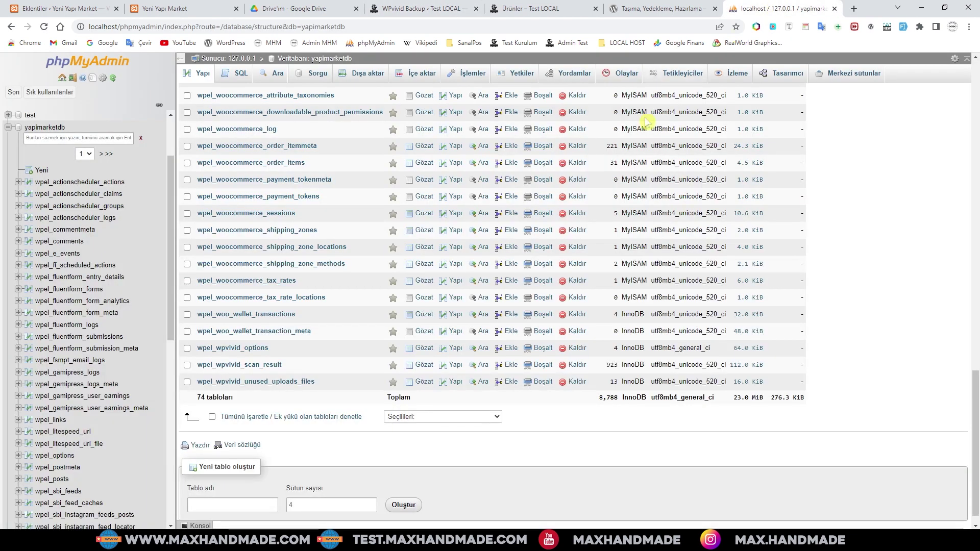
click(777, 9)
scroll(353, 382, down, 1)
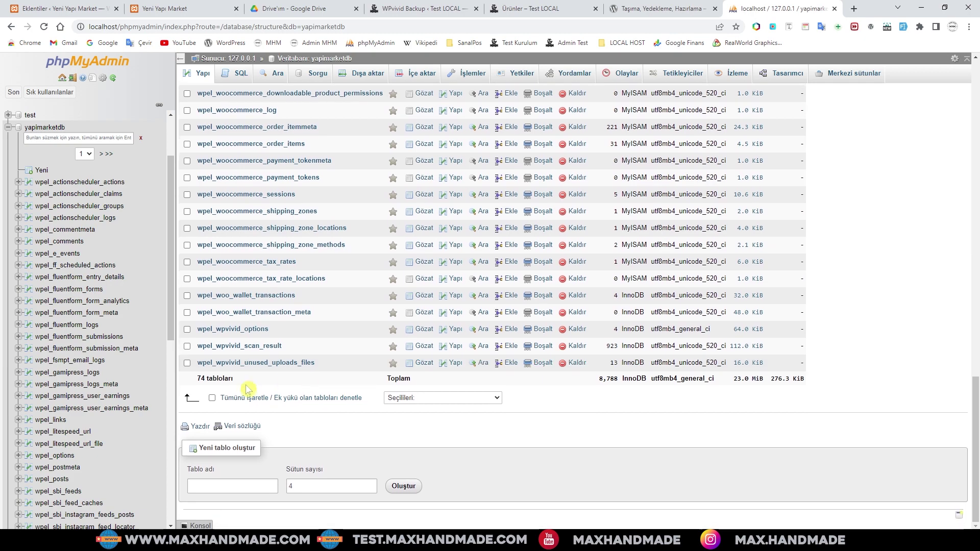
click(45, 29)
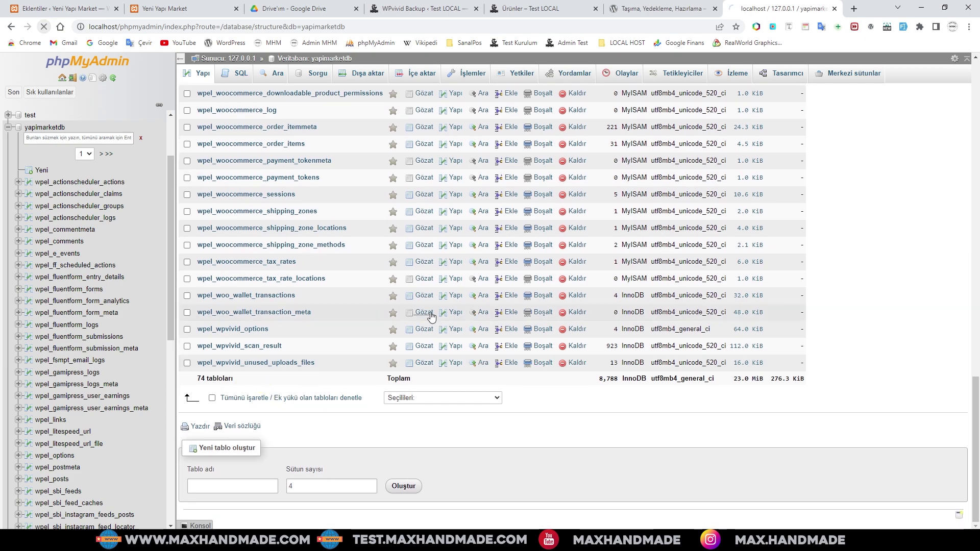
scroll(389, 379, up, 20)
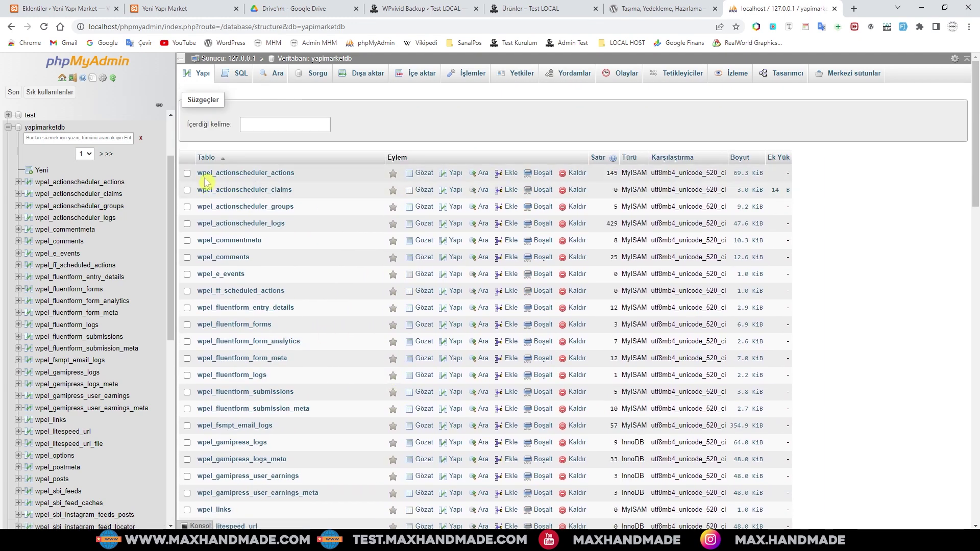
- Create a manual database snapshot of Test LOCAL in WPvivid without a comment
click(422, 7)
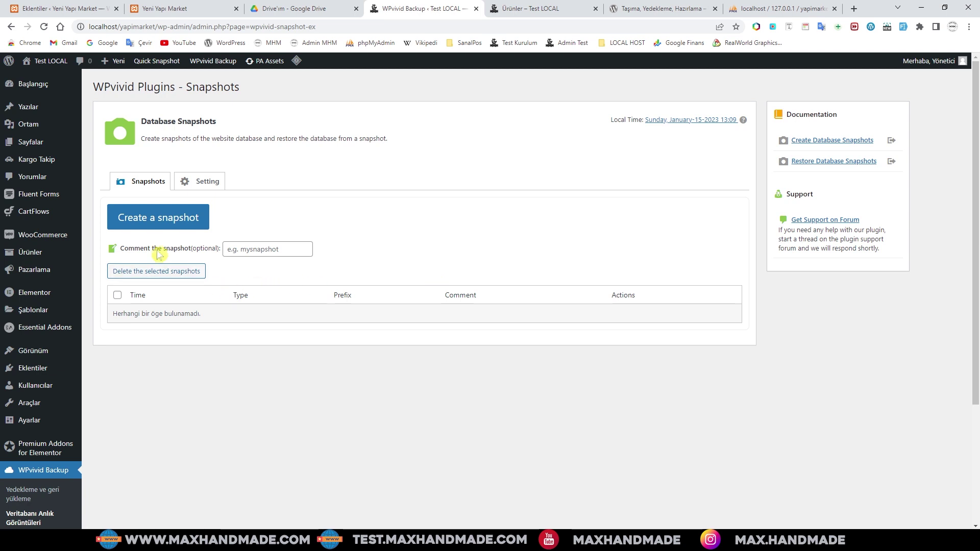
click(152, 222)
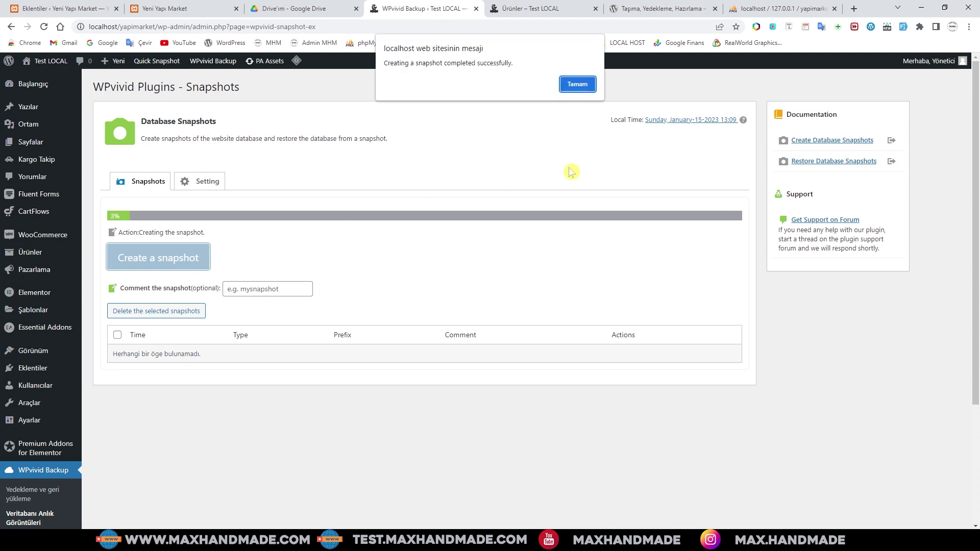
click(583, 83)
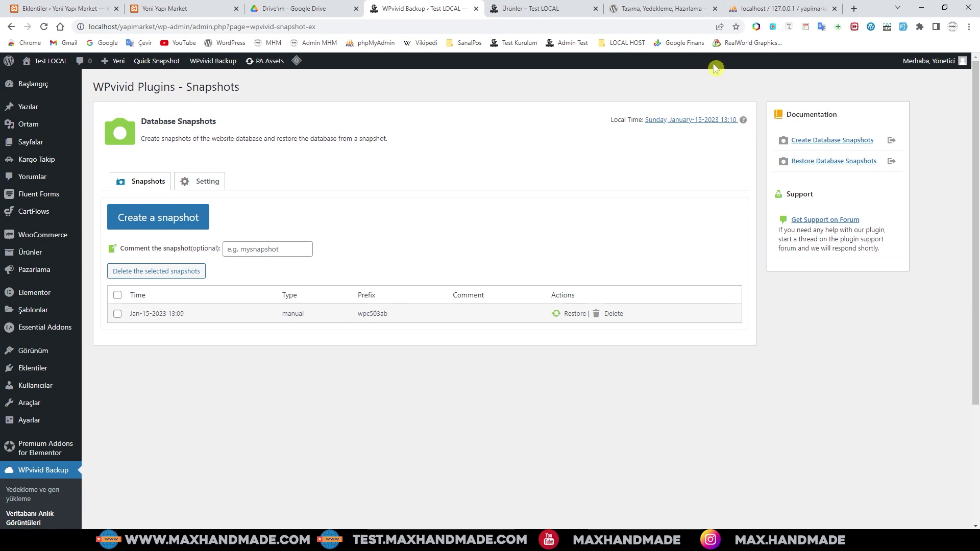
- Reload the yapimarketdb structure in phpMyAdmin and examine the table list for the snapshot's tables
click(772, 8)
scroll(350, 281, down, 5)
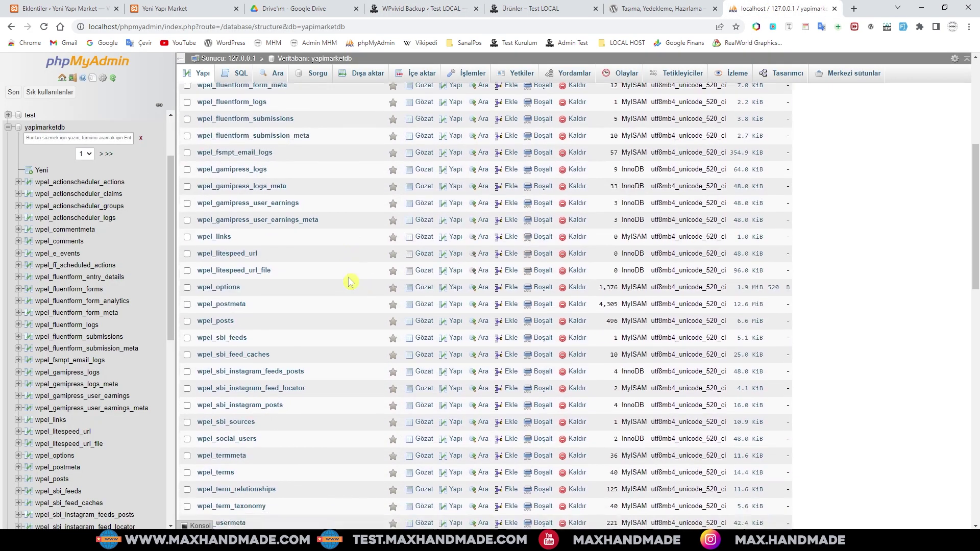
scroll(350, 282, up, 2)
click(44, 27)
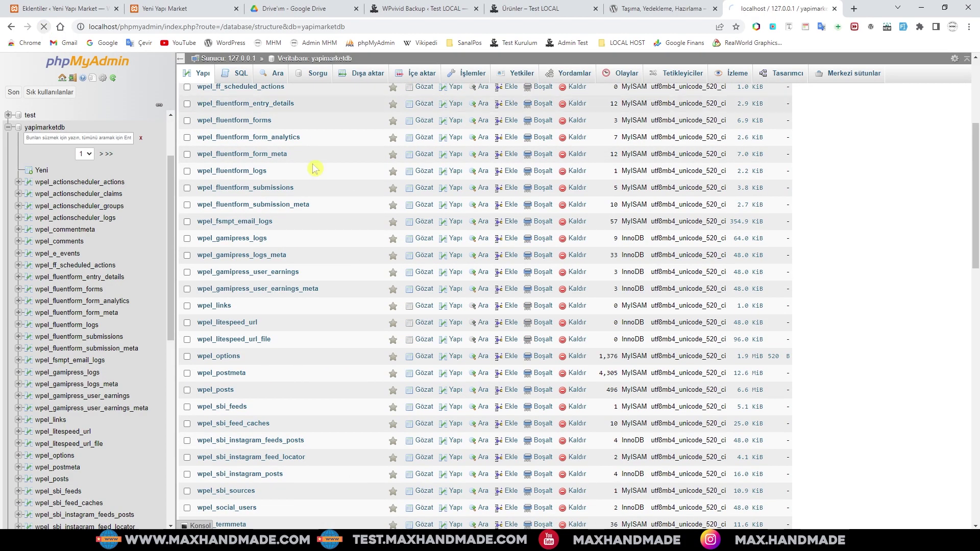
scroll(460, 291, down, 8)
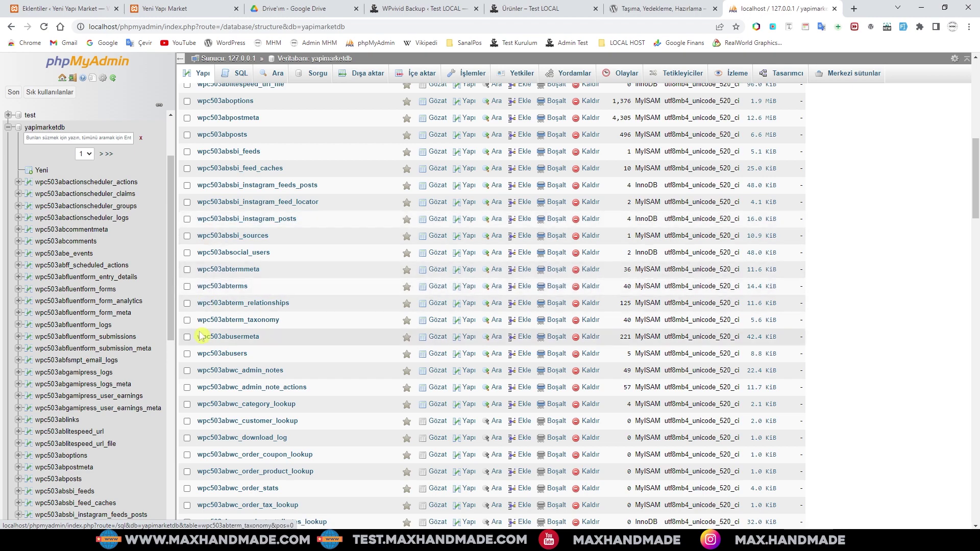
scroll(220, 407, down, 6)
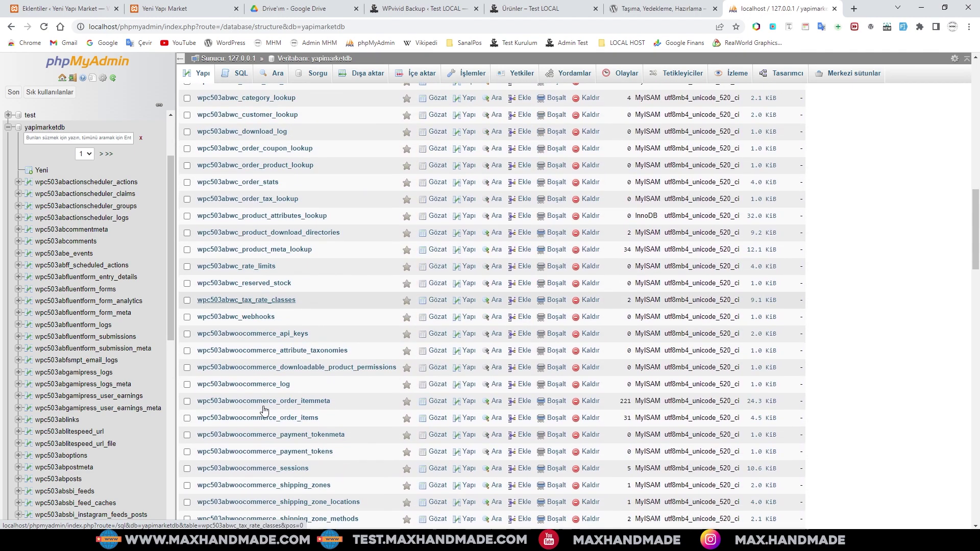
scroll(286, 367, down, 5)
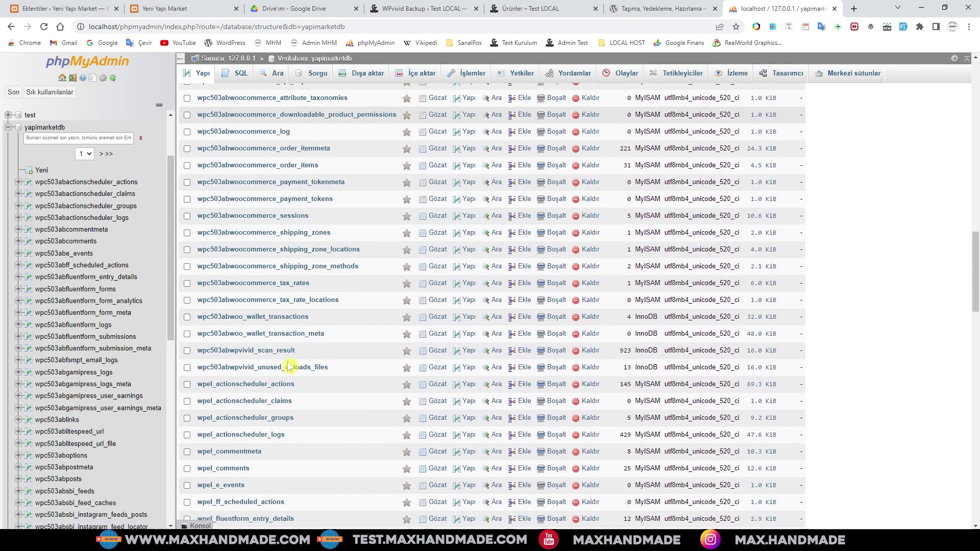
scroll(288, 366, down, 20)
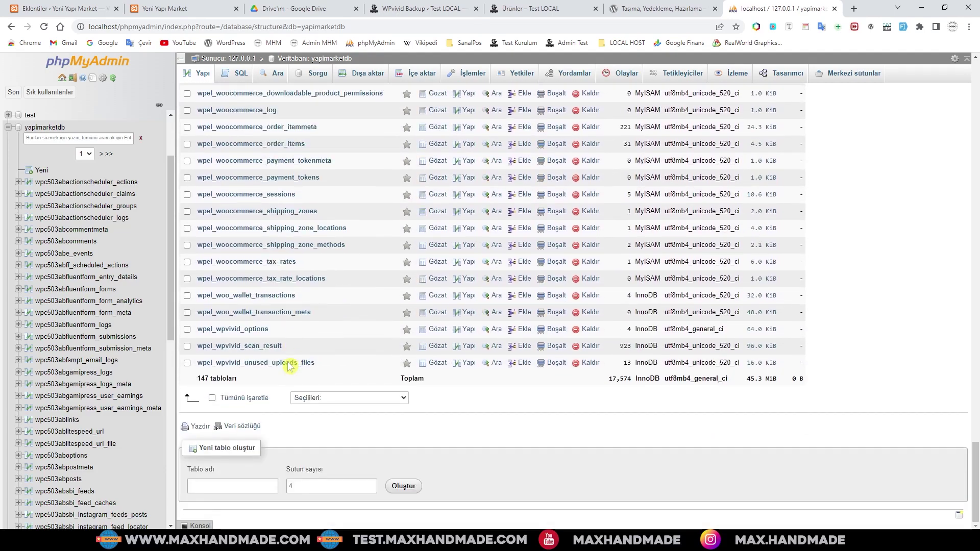
scroll(408, 322, up, 1)
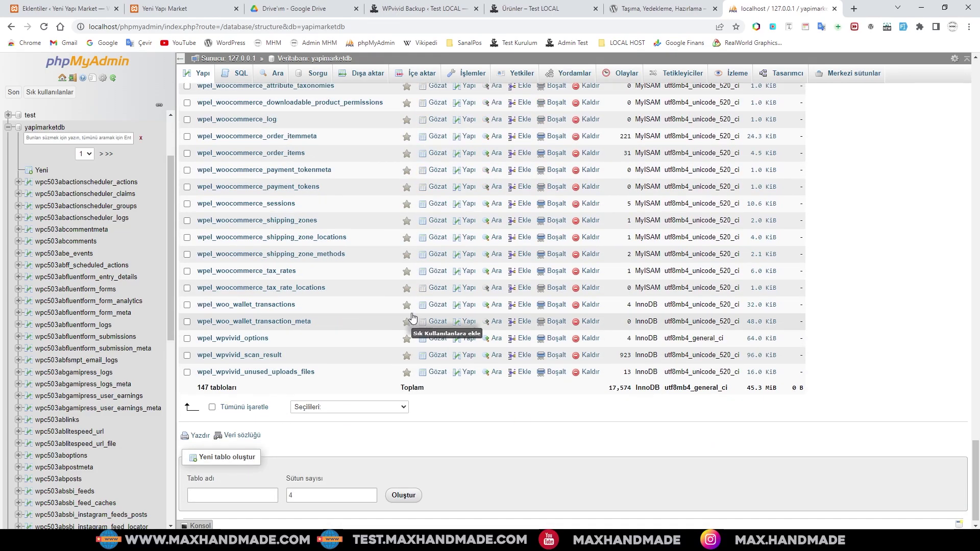
scroll(408, 319, up, 20)
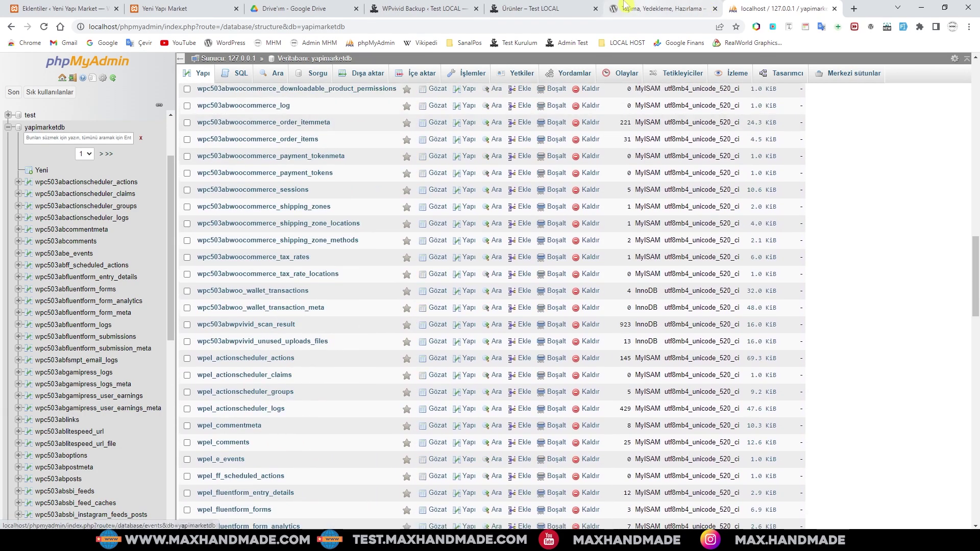
- Return to WPvivid's database snapshots page and delete the manual snapshot dated Jan-15-2023 13:09
click(423, 7)
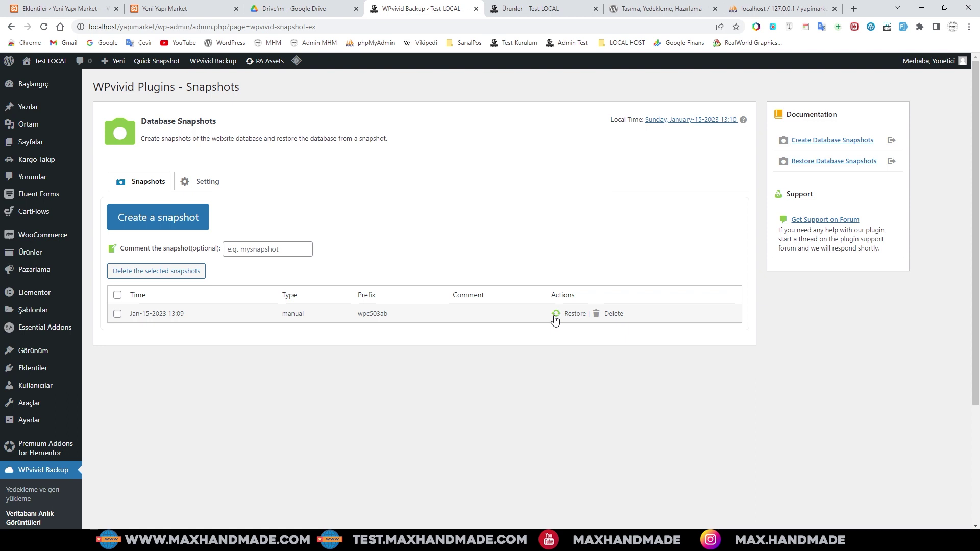
click(117, 314)
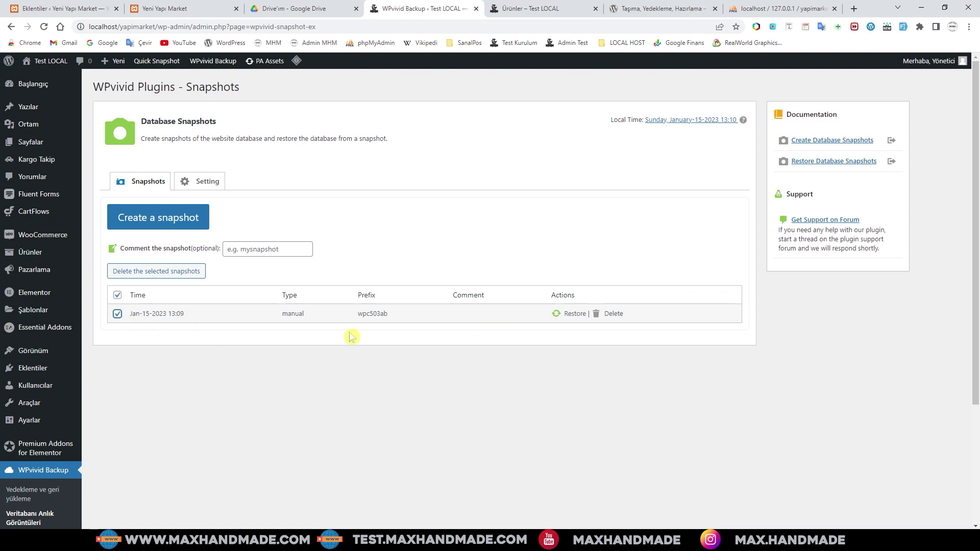
click(614, 314)
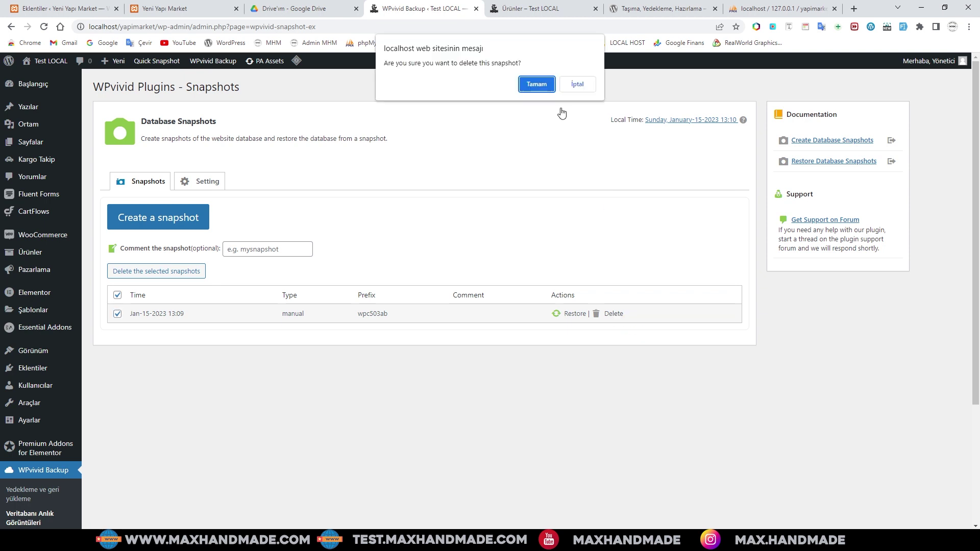
click(537, 84)
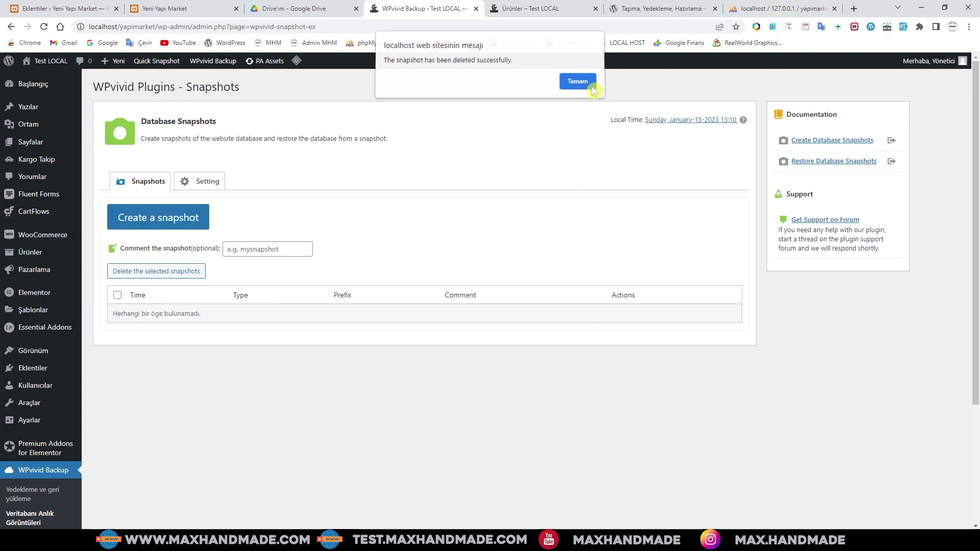
click(592, 86)
- Refresh the yapimarketdb structure in phpMyAdmin and check whether the deleted snapshot's wpc503ab tables are still listed
click(773, 11)
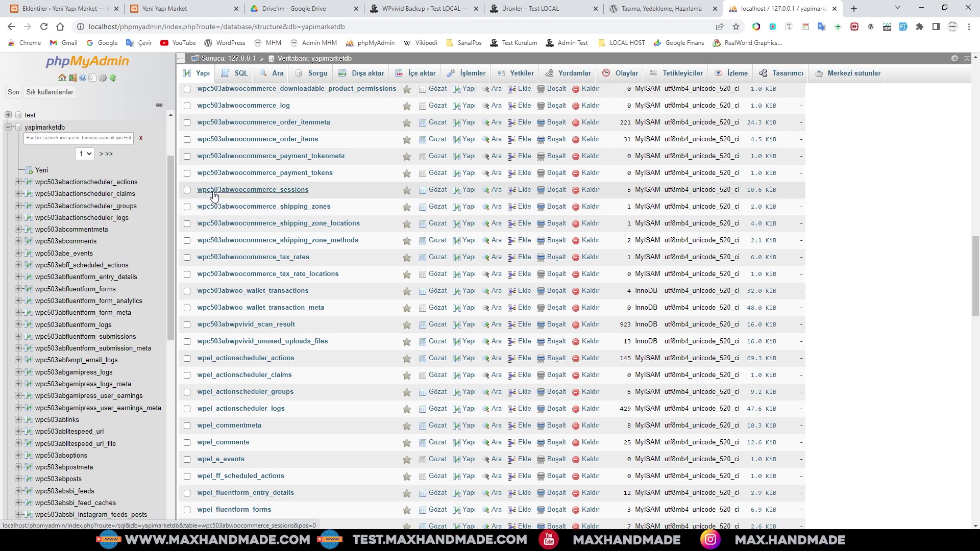
click(45, 27)
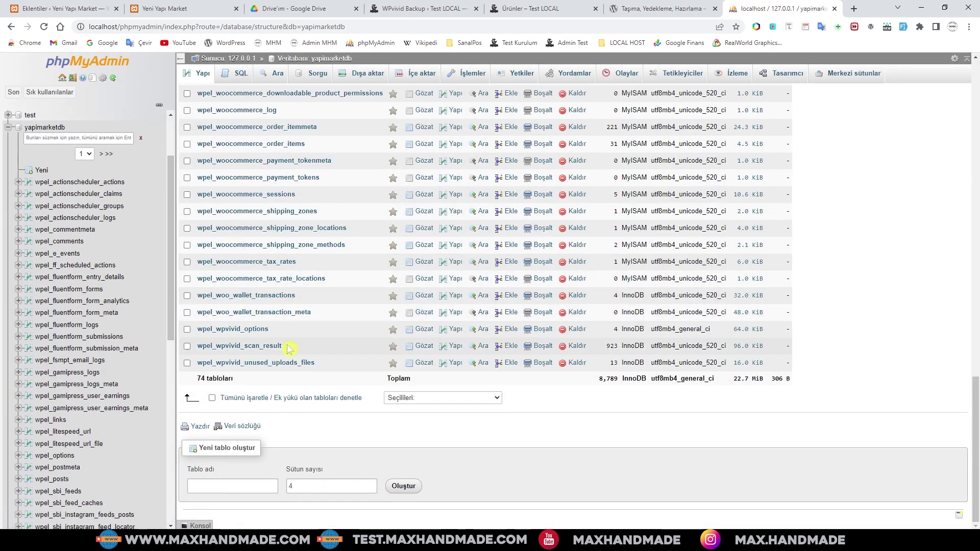
scroll(306, 262, up, 20)
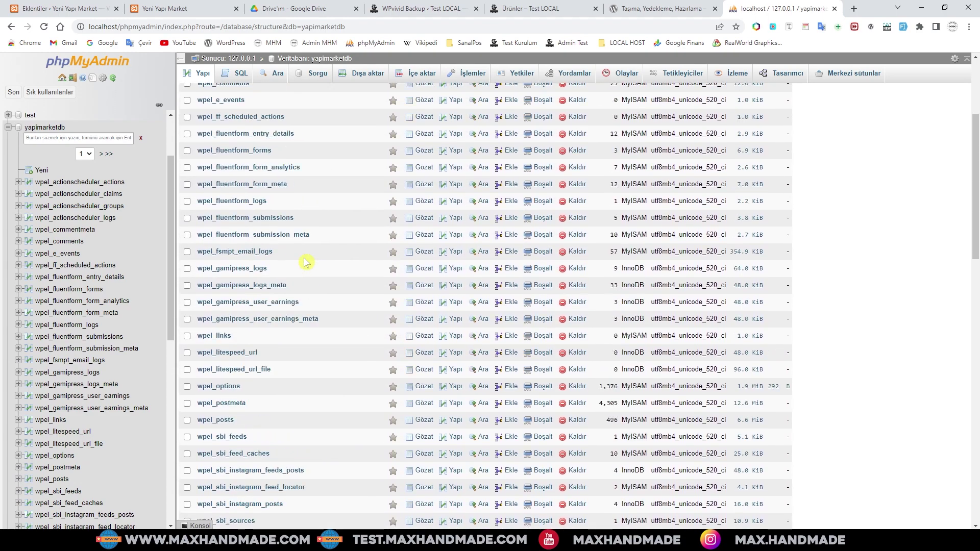
scroll(307, 265, down, 20)
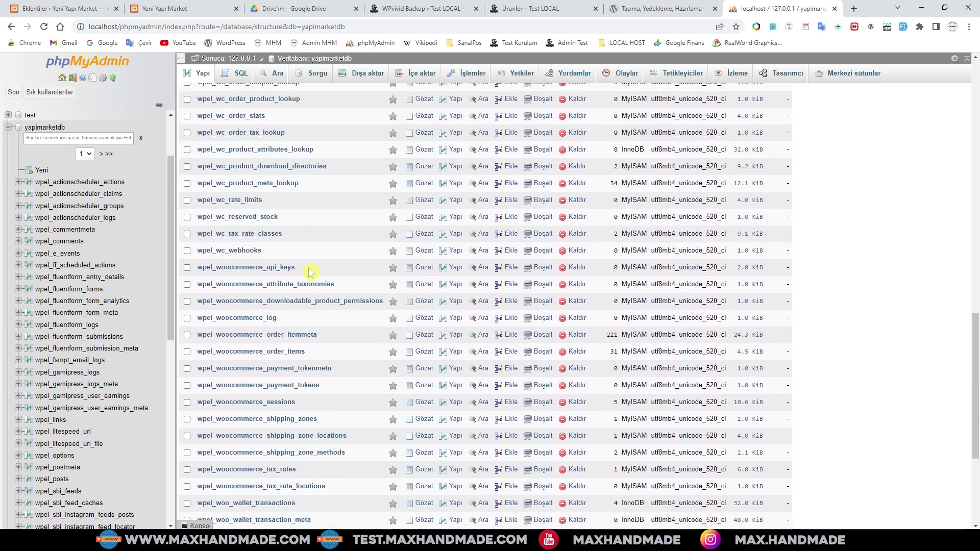
- Open WPvivid's staging page and examine the directory, database and copy options for creating a staging site
click(418, 8)
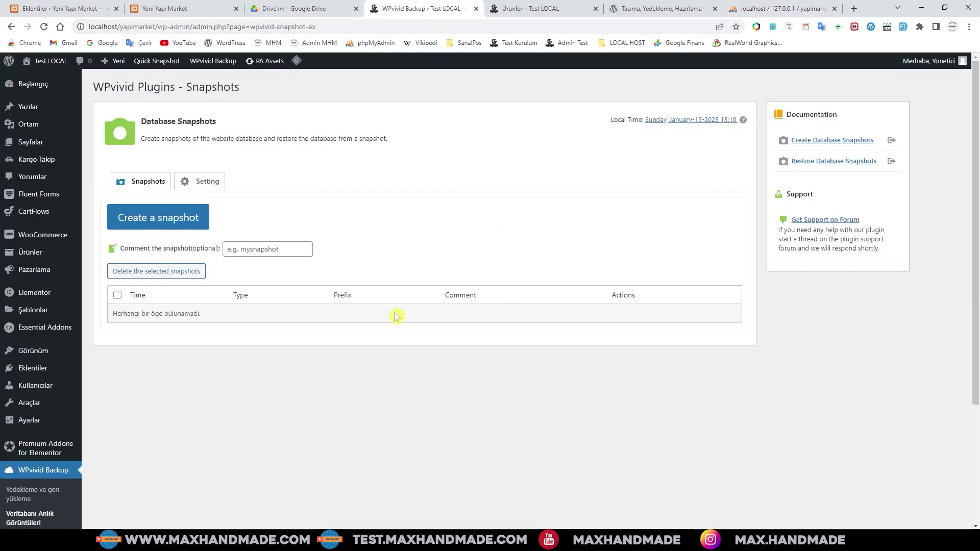
scroll(322, 327, down, 1)
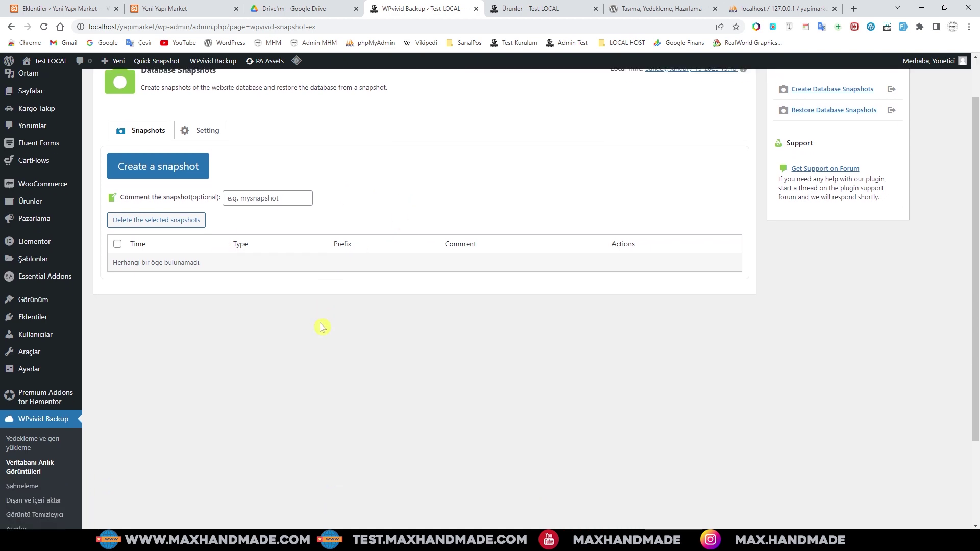
click(27, 488)
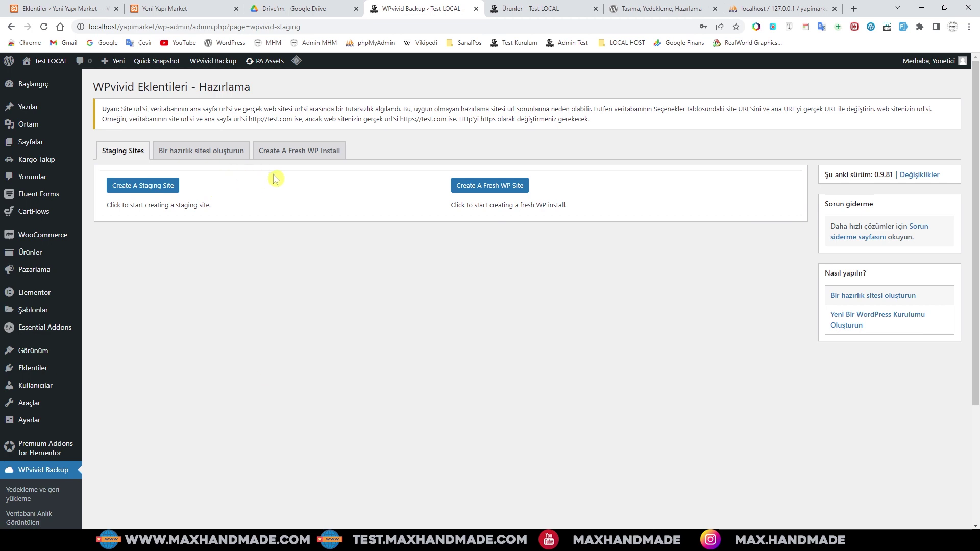
click(207, 158)
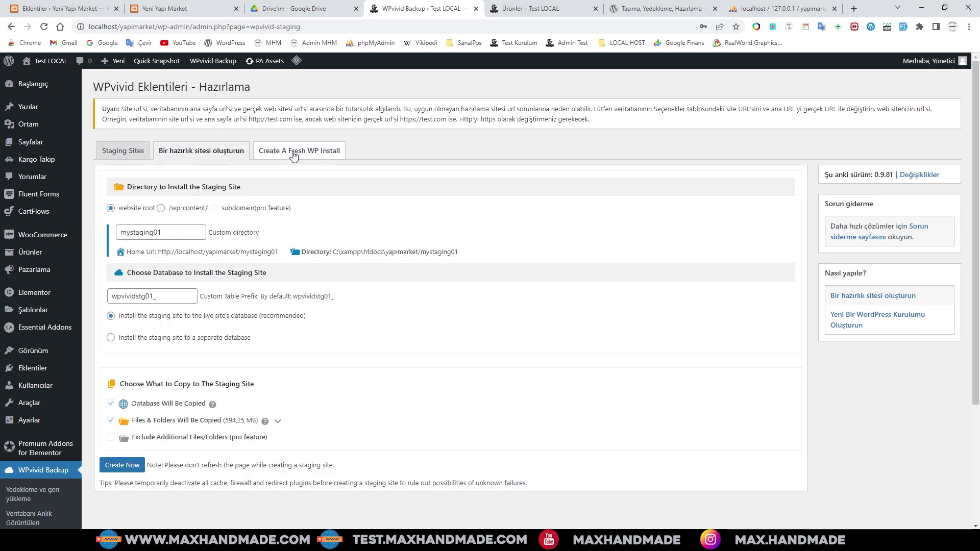
scroll(314, 327, down, 3)
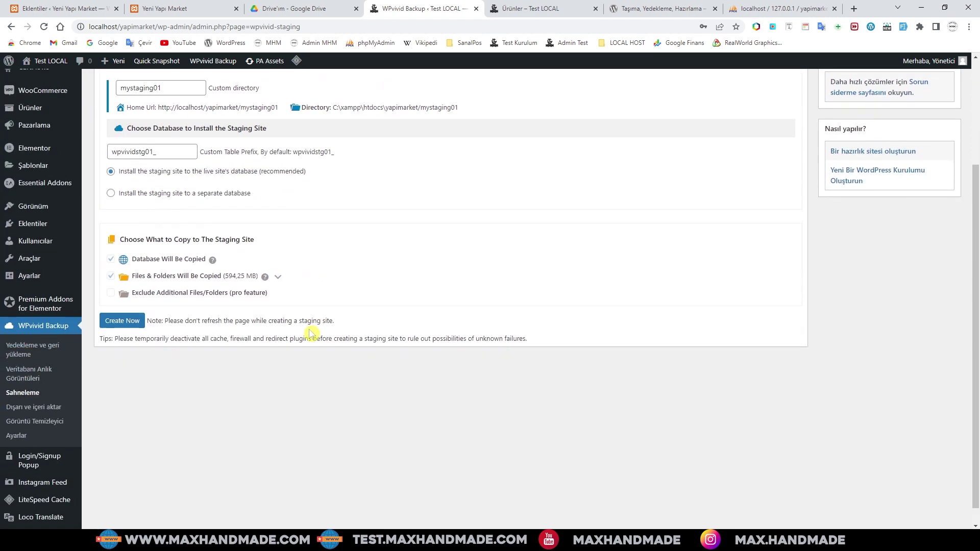
scroll(311, 331, up, 3)
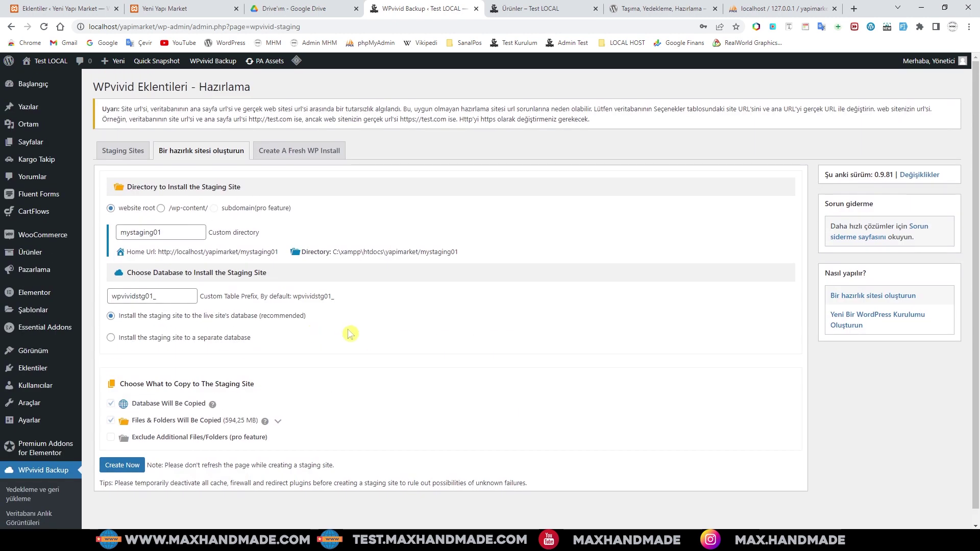
scroll(351, 334, down, 3)
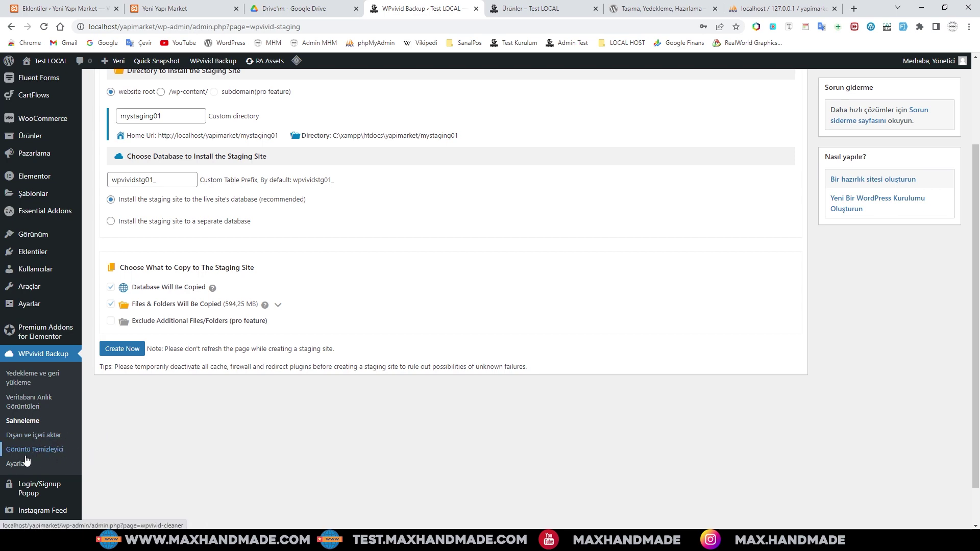
scroll(633, 302, up, 3)
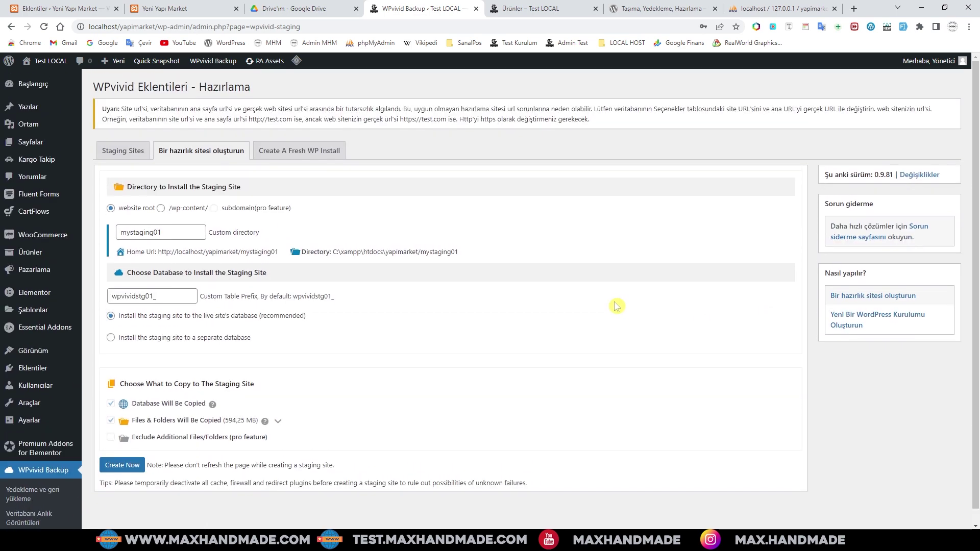
- Open WPvivid's backup schedule settings and review the frequency, backup content and storage destination options
click(25, 495)
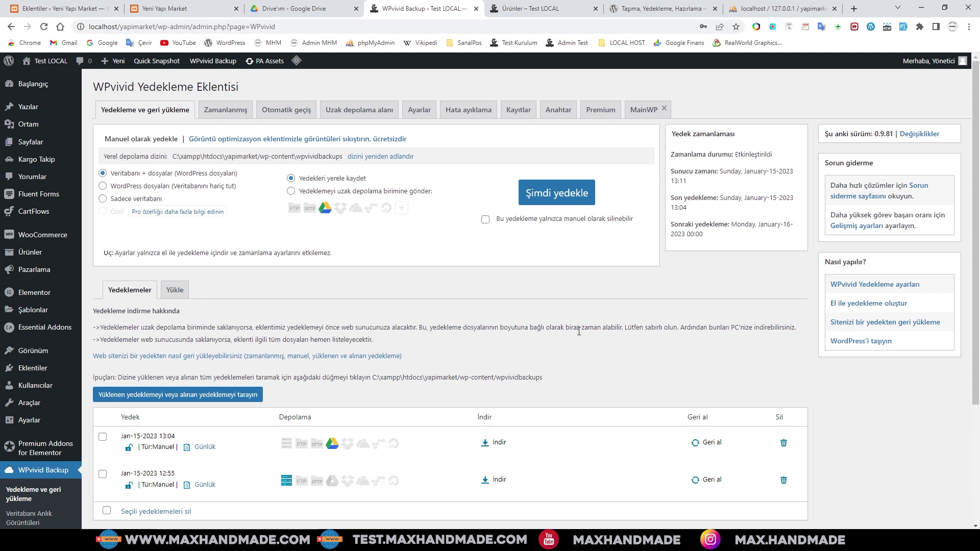
click(225, 109)
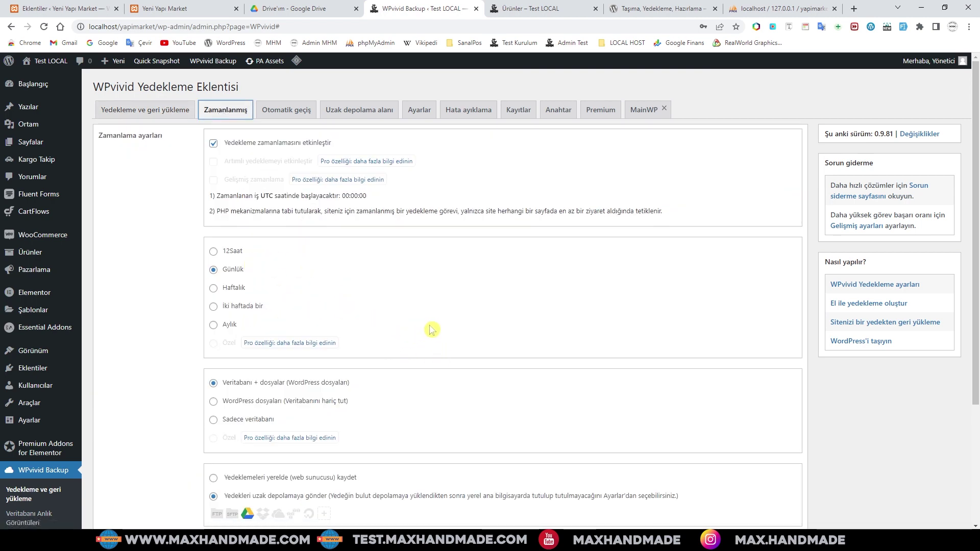
scroll(432, 329, down, 3)
scroll(357, 319, up, 3)
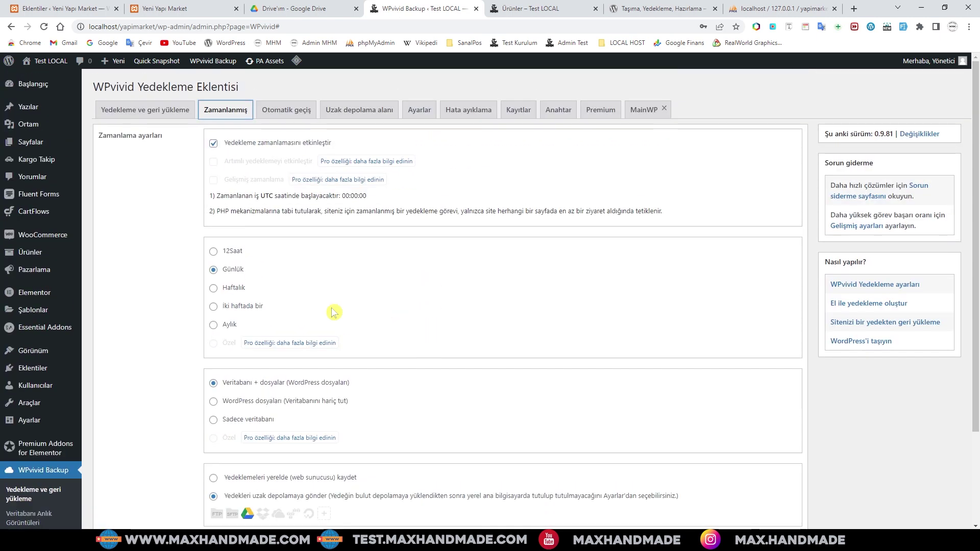
scroll(416, 328, down, 2)
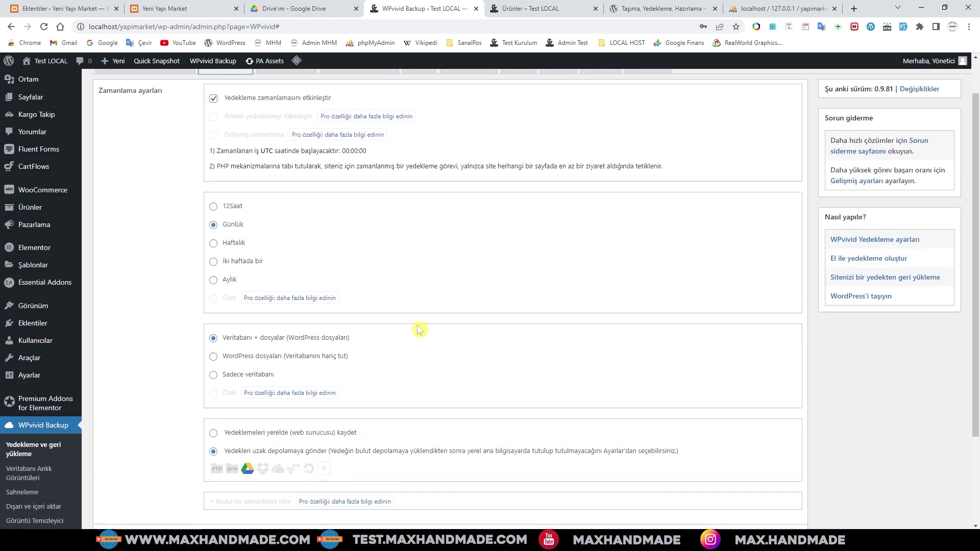
scroll(510, 321, up, 2)
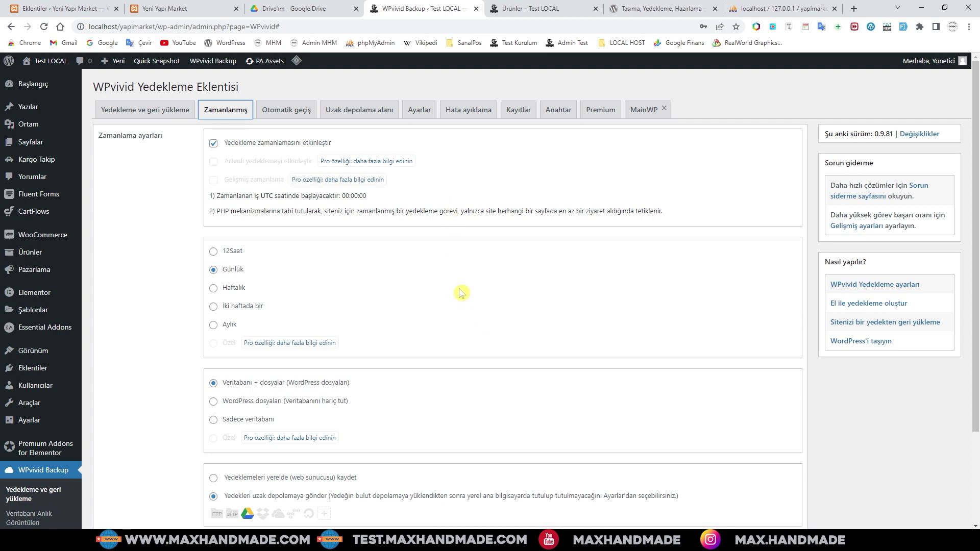
scroll(499, 322, down, 3)
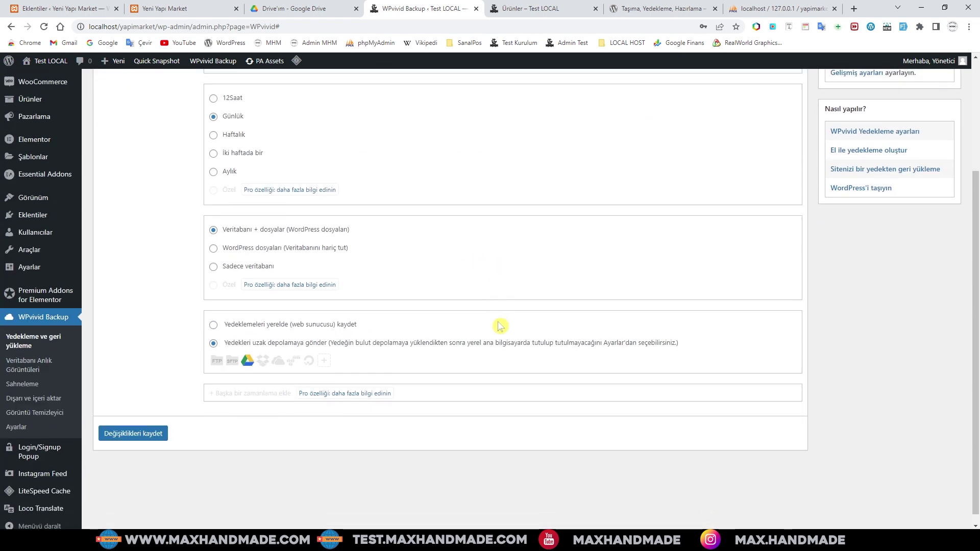
scroll(501, 324, up, 3)
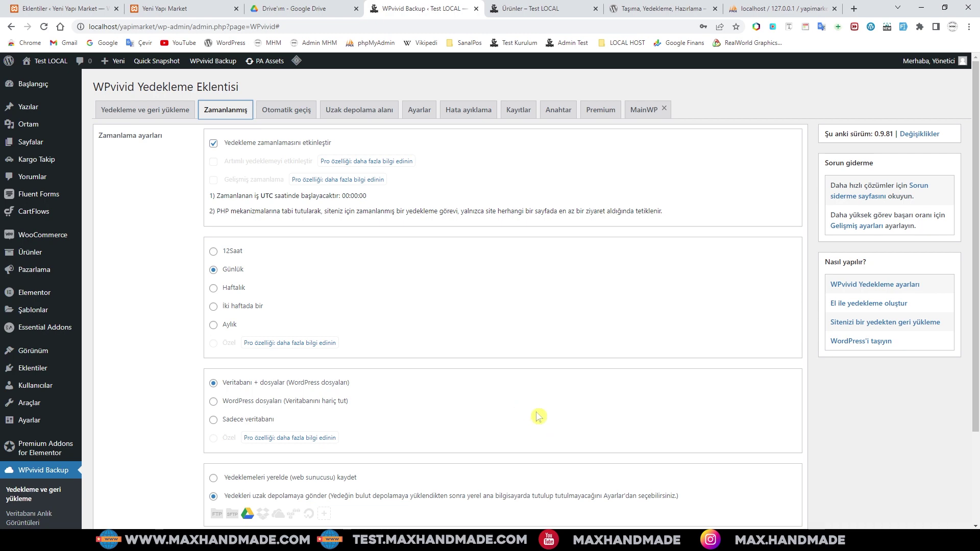
- Highlight the local backup directory path on WPvivid's backup and restore page, and switch to the plugin's WordPress.org page
click(144, 110)
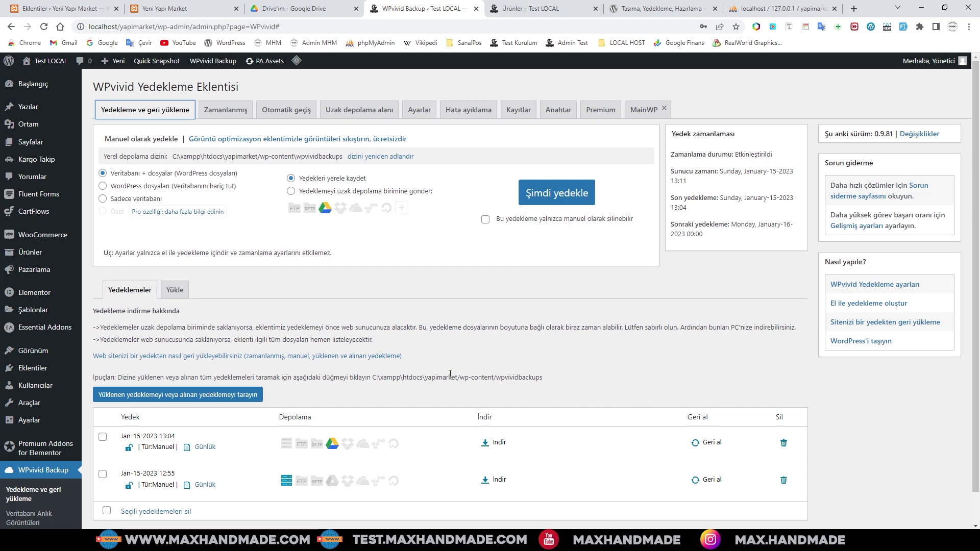
drag(457, 377, 412, 377)
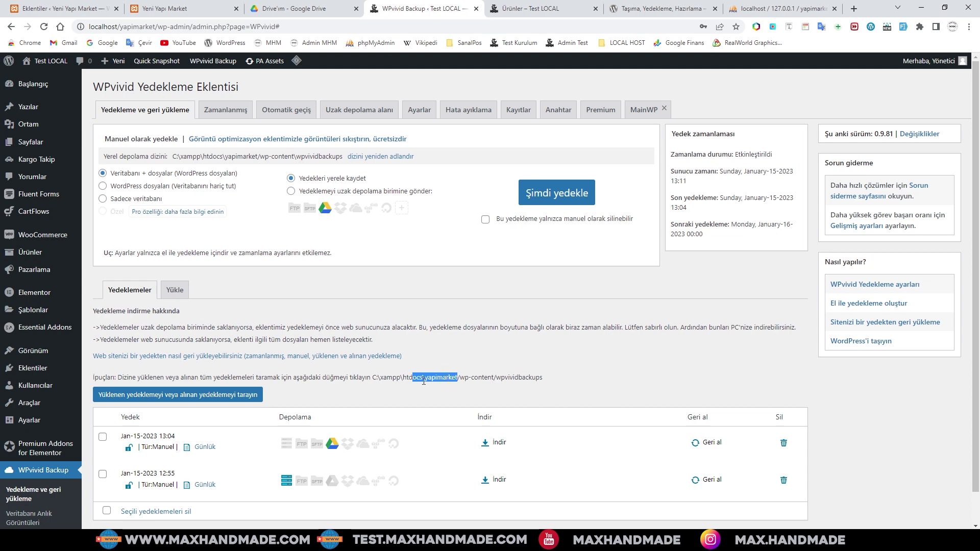
drag(373, 378, 455, 378)
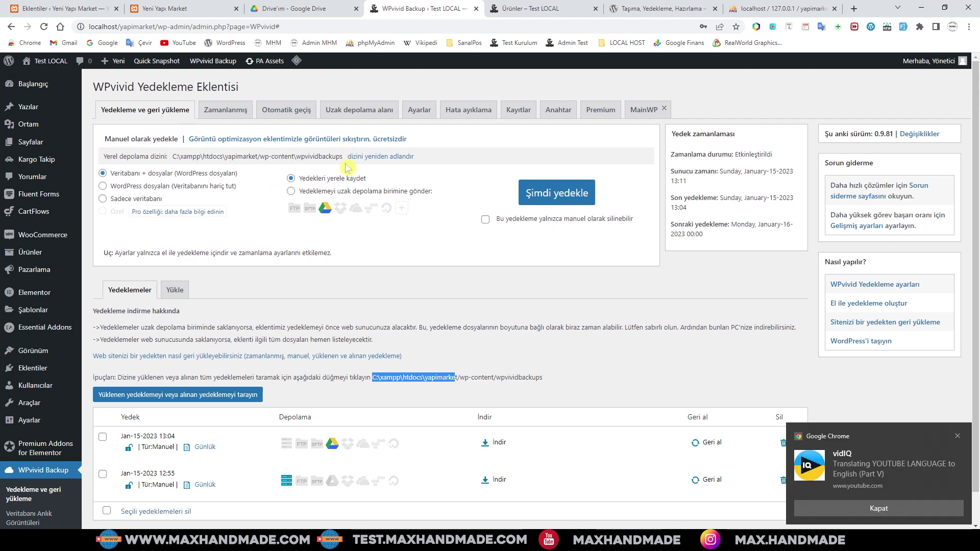
click(958, 437)
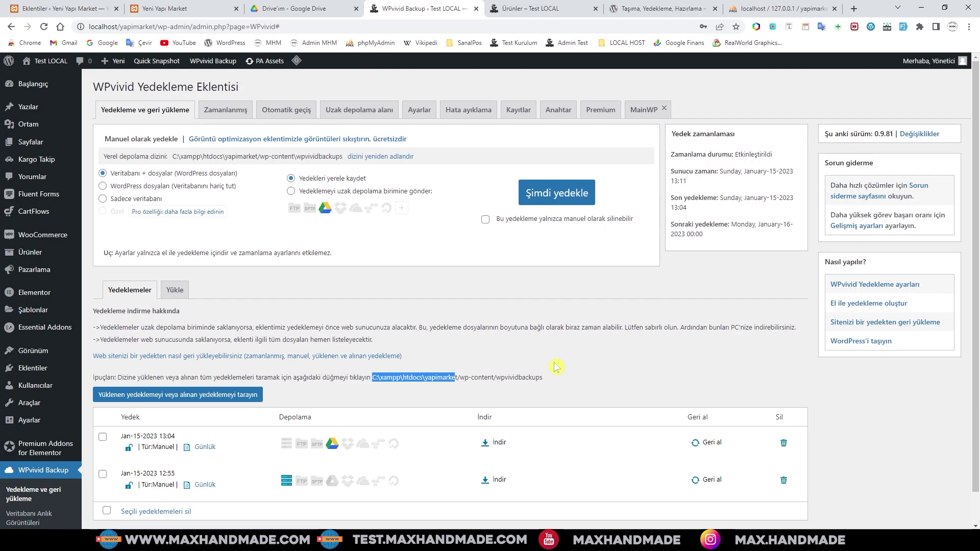
click(638, 9)
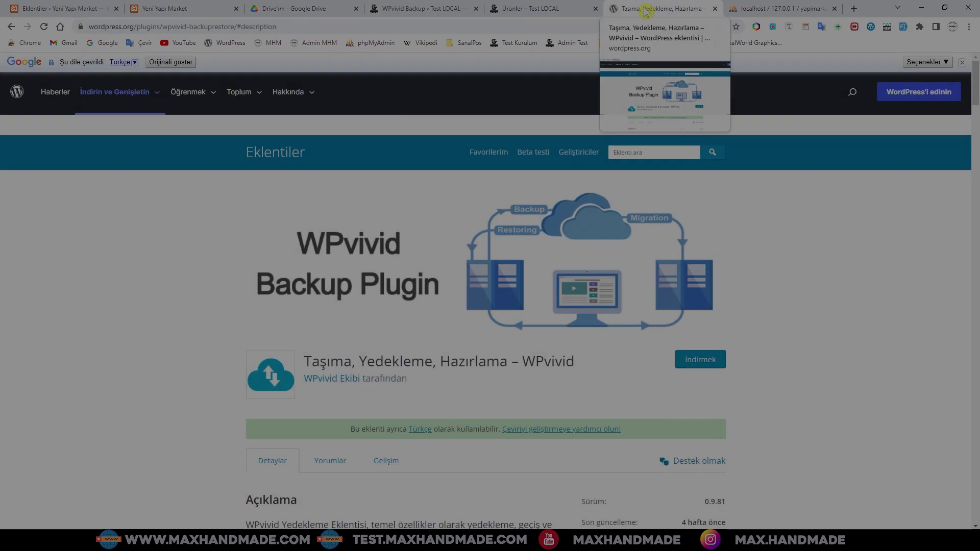